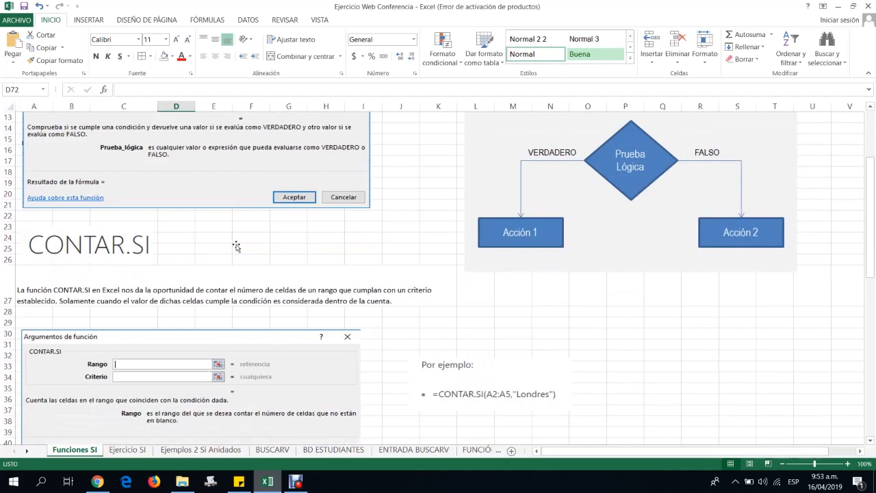
- Review the CONTAR.SI and SUMAR.SI explanations and examples on the Funciones SI sheet, down to the traffic-light exercise
scroll(236, 246, "down", 2)
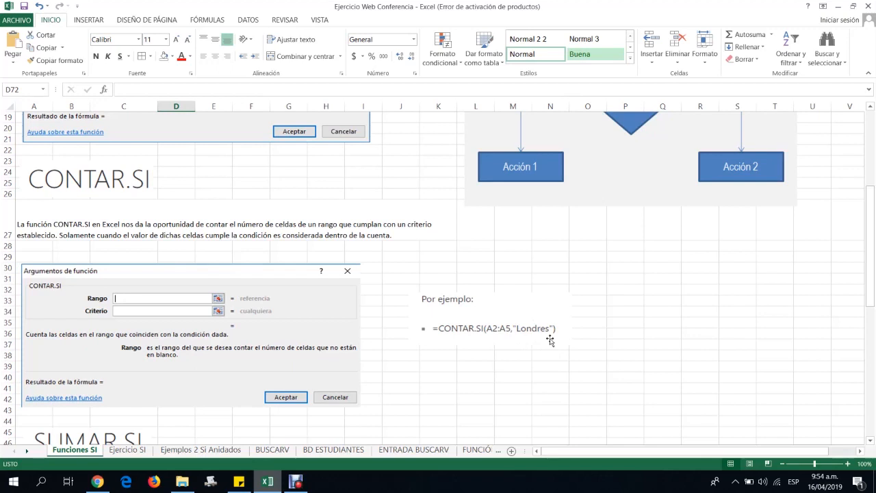
scroll(267, 301, "down", 4)
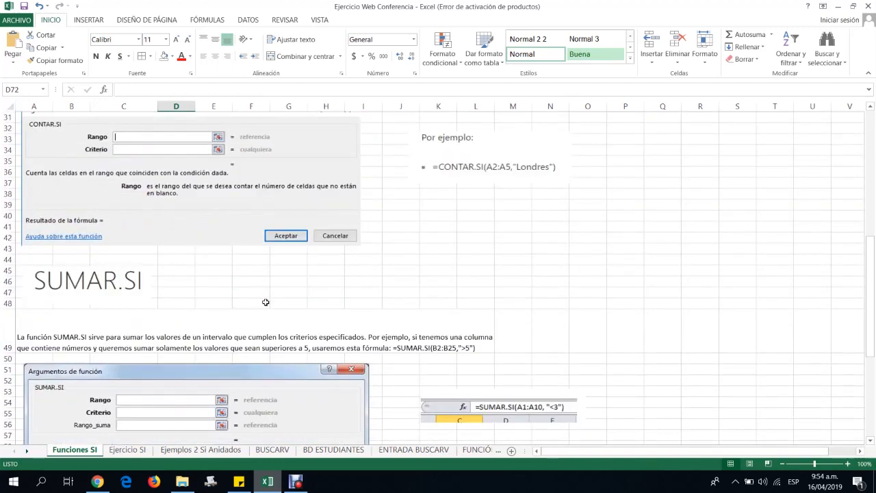
scroll(265, 302, "down", 2)
scroll(265, 301, "down", 1)
scroll(265, 301, "down", 3)
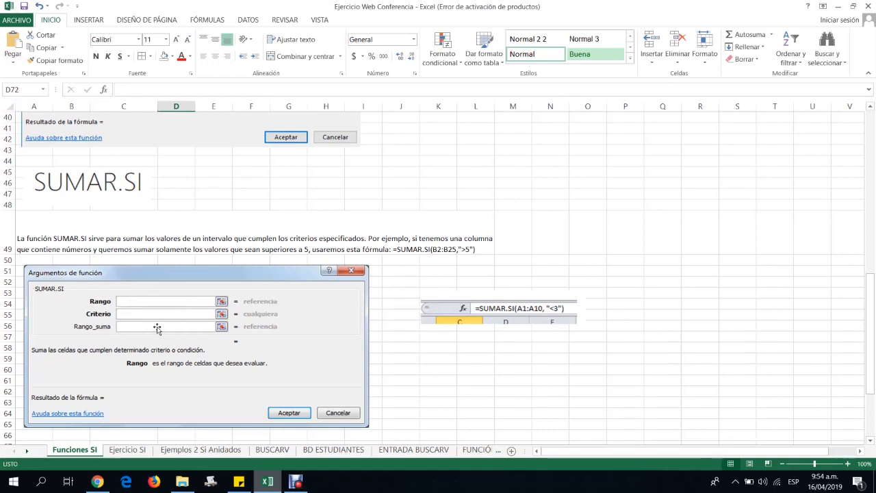
scroll(157, 328, "down", 4)
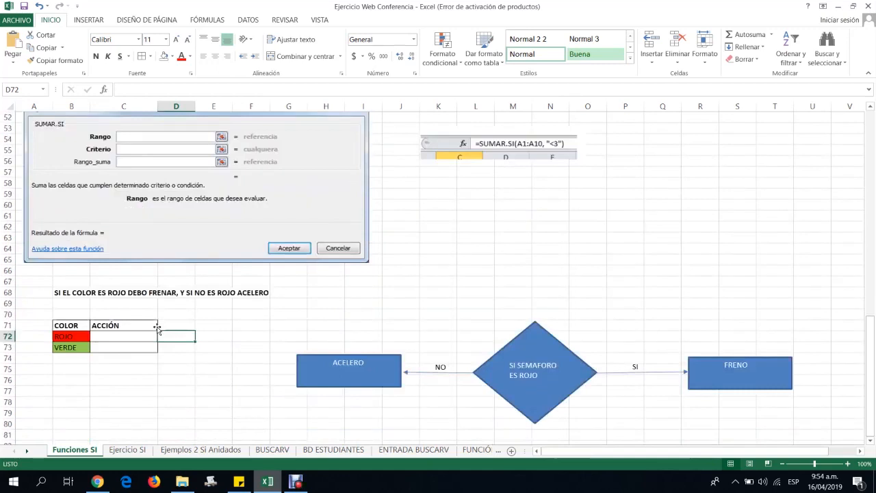
- Examine the COLOR and ACCIÓN cells for ROJO and VERDE in the traffic-light table
left_click(145, 336)
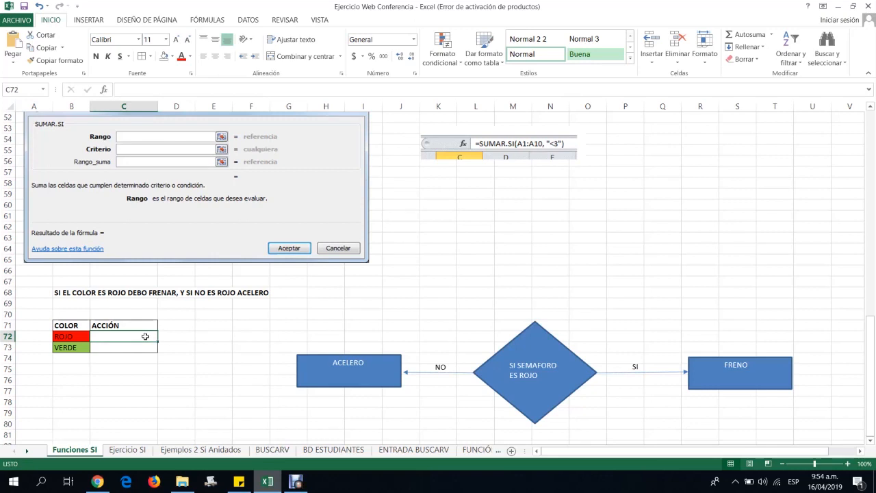
left_click(80, 336)
left_click(121, 335)
left_click(116, 347)
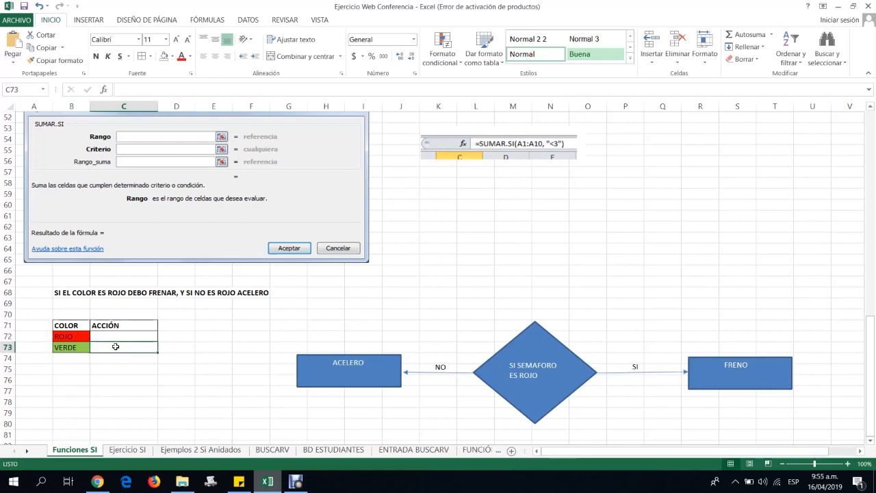
left_click(117, 336)
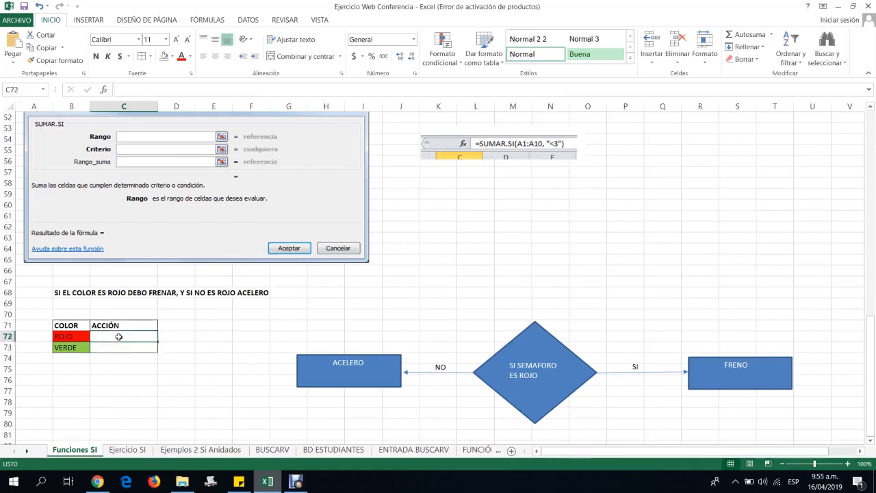
left_click(71, 335)
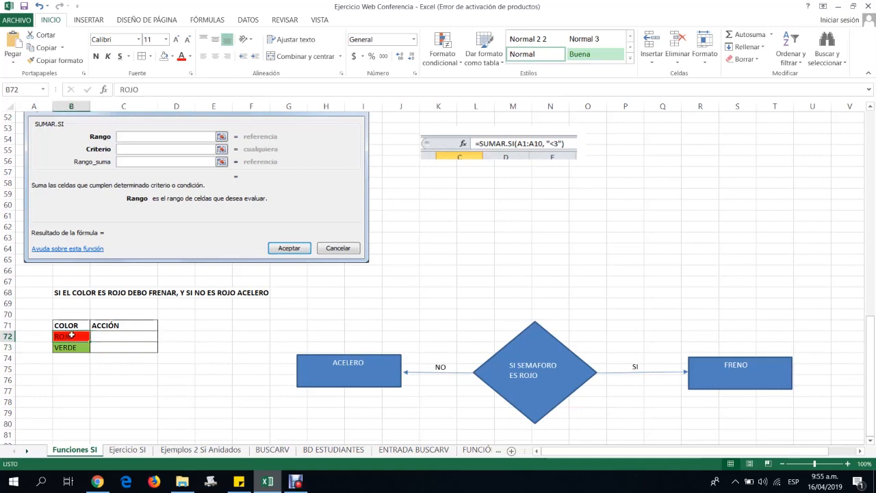
- Search for the SI function, insert it in cell C72, and keep its arguments window clear of the COLOR/ACCIÓN table
left_click(98, 336)
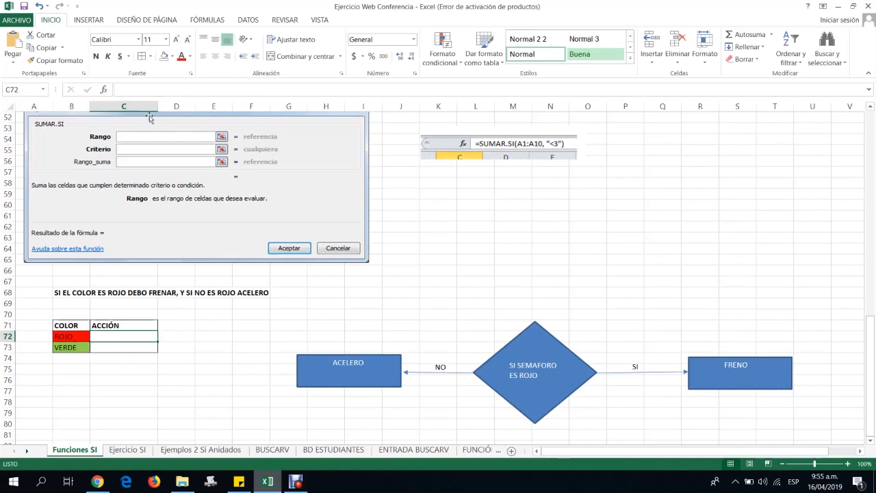
left_click(104, 90)
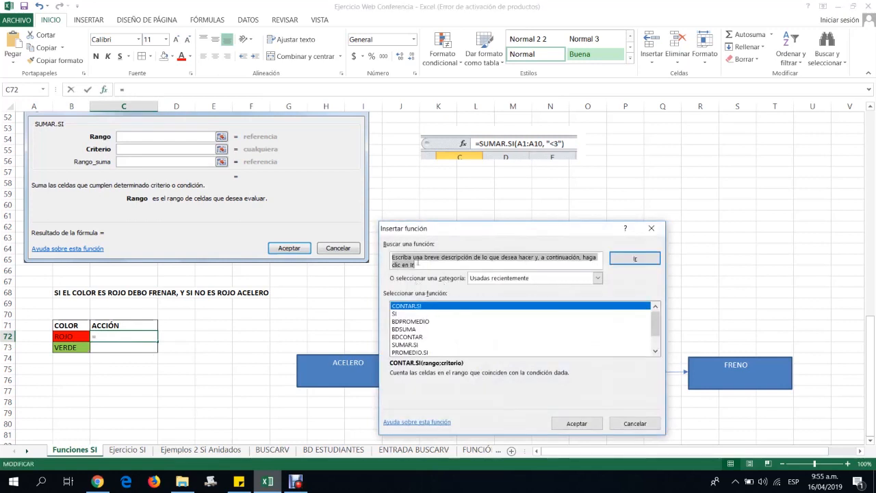
type("SI")
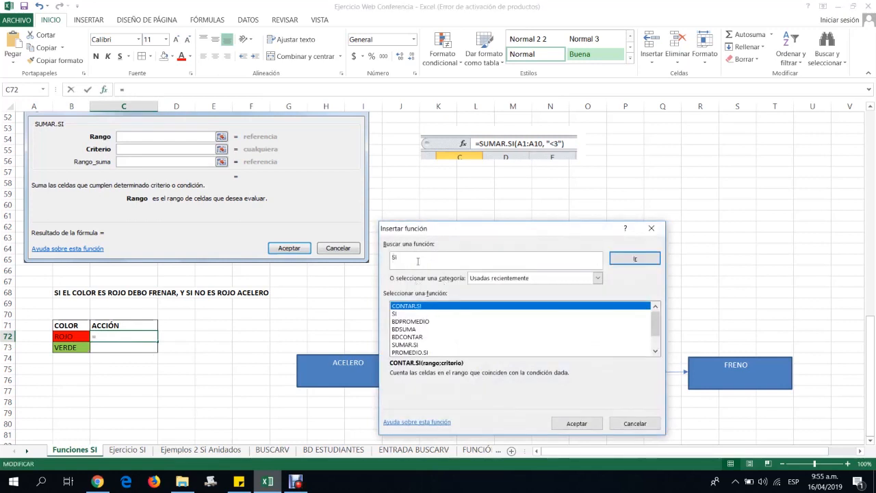
left_click(634, 258)
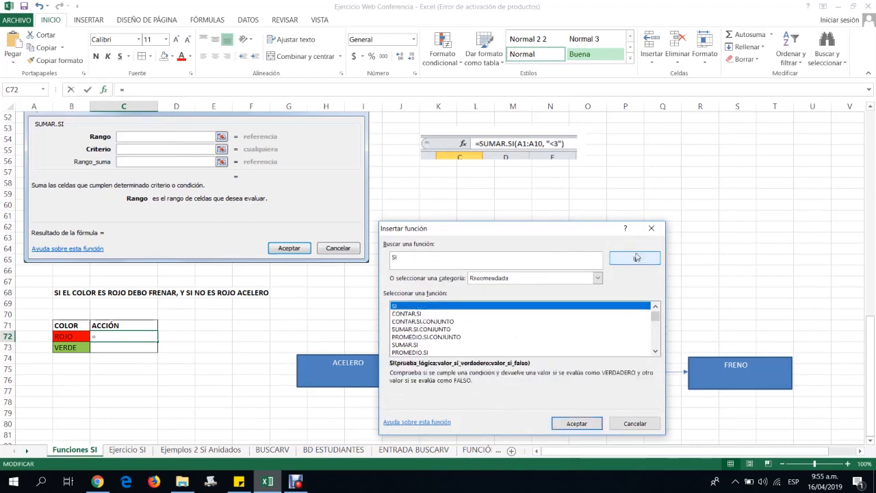
left_click(576, 423)
left_click_drag(471, 252, 477, 175)
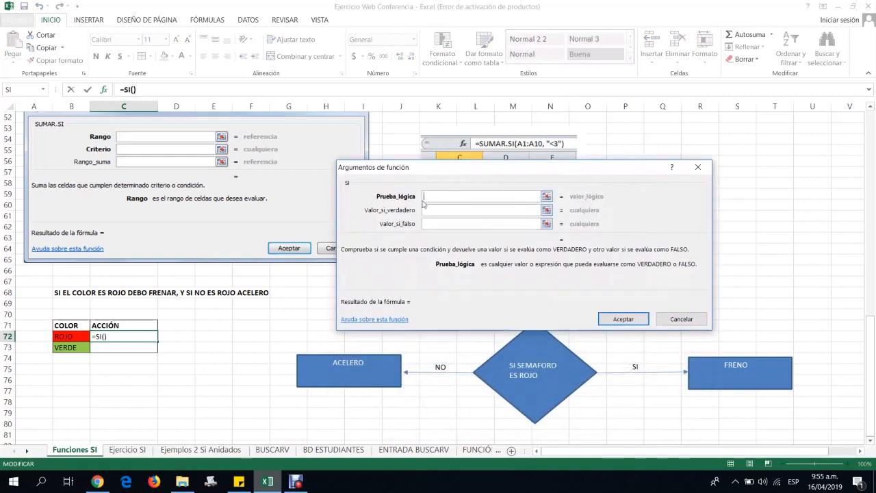
- Set the logical test of the SI function to B72="ROJO"
left_click(65, 336)
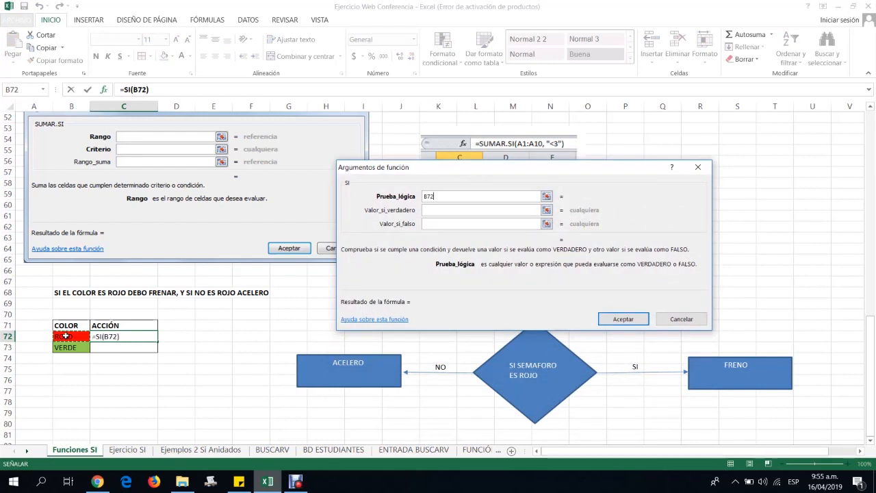
type("=\"\"")
key("Left")
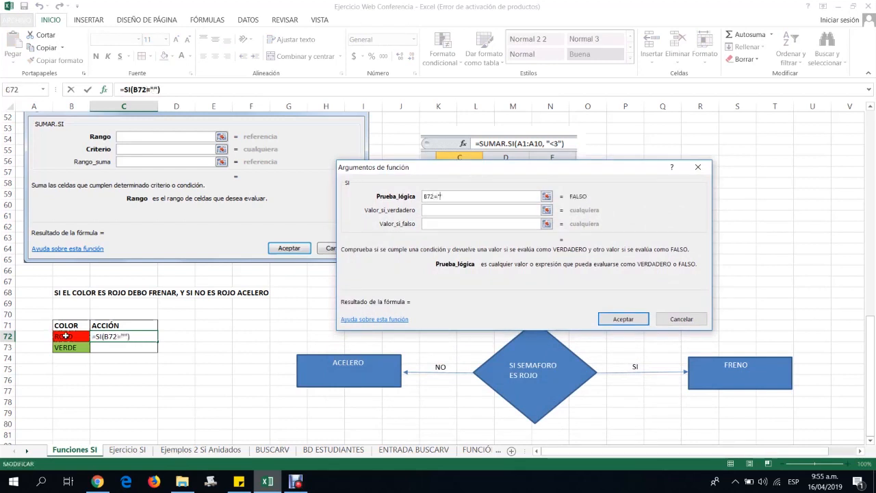
type("ROJO")
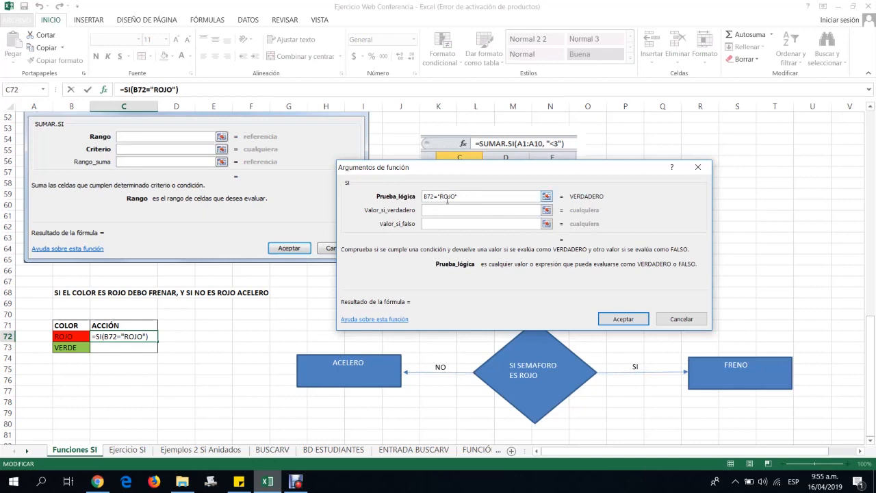
- Complete the SI function with "FRENAR" if true and "ACELERO" if false, and fill the formula down to C73
left_click(433, 210)
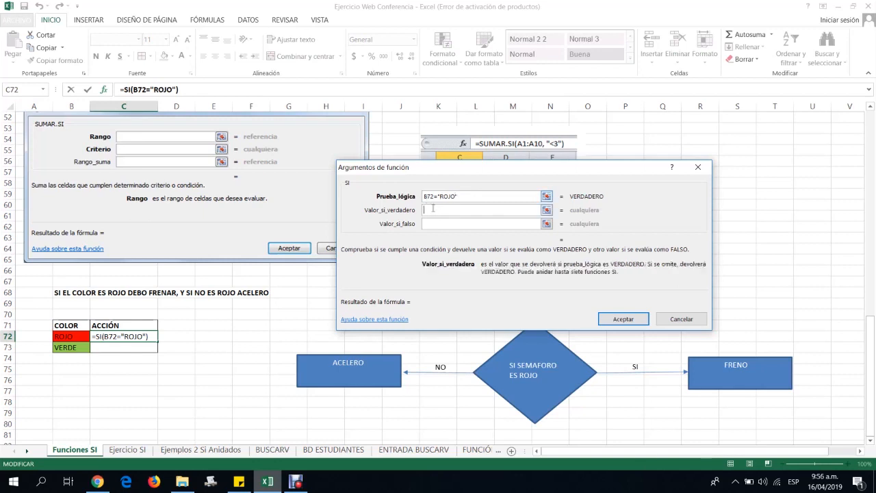
type("\"\"")
type("FRENAR")
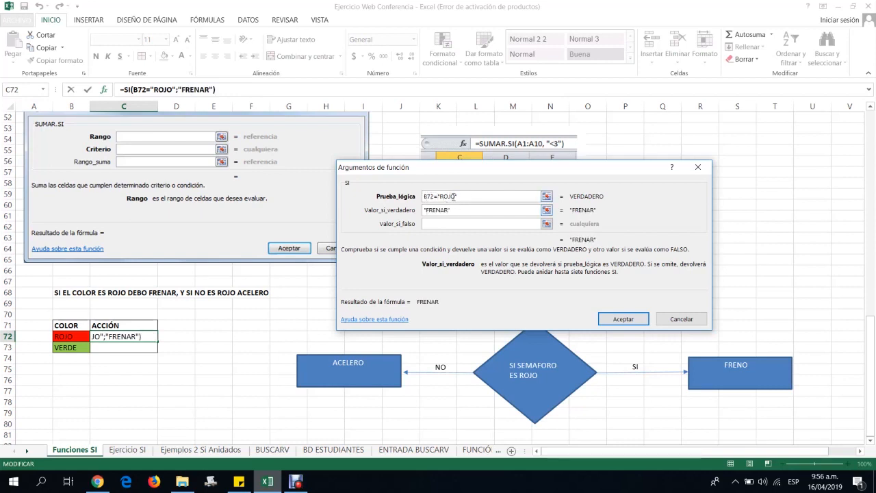
left_click(448, 224)
type("\"\"")
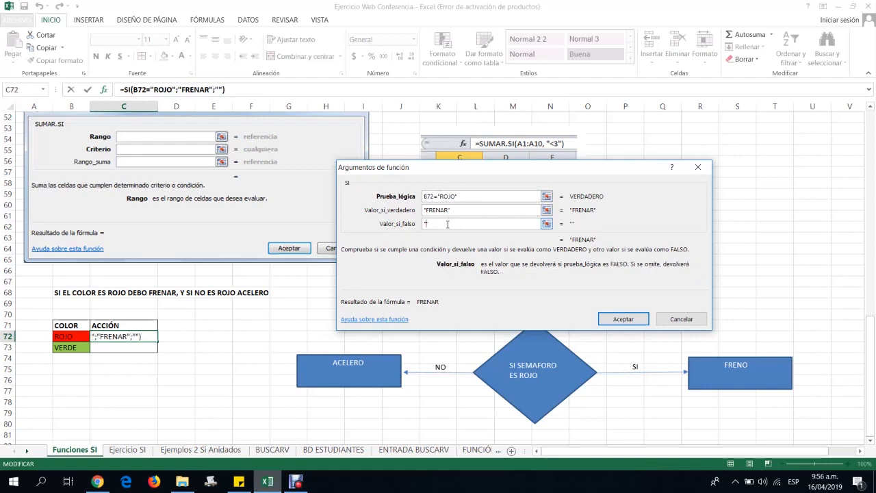
type("ACELERO")
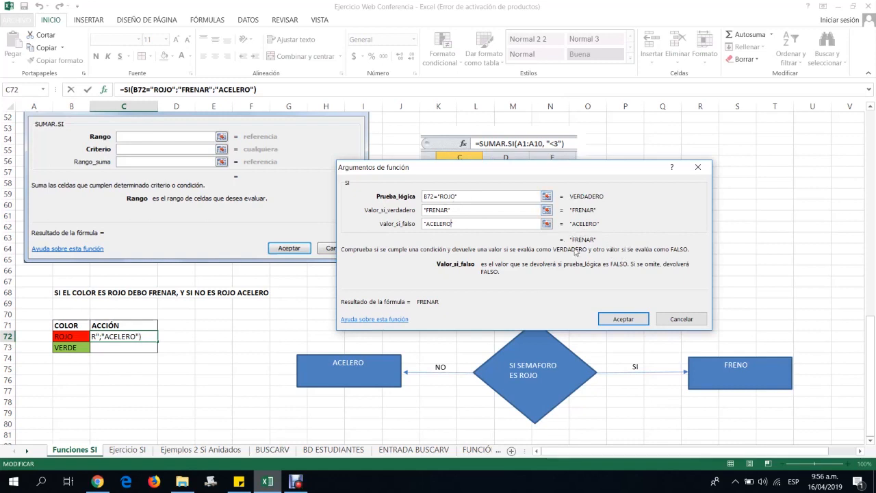
left_click(624, 319)
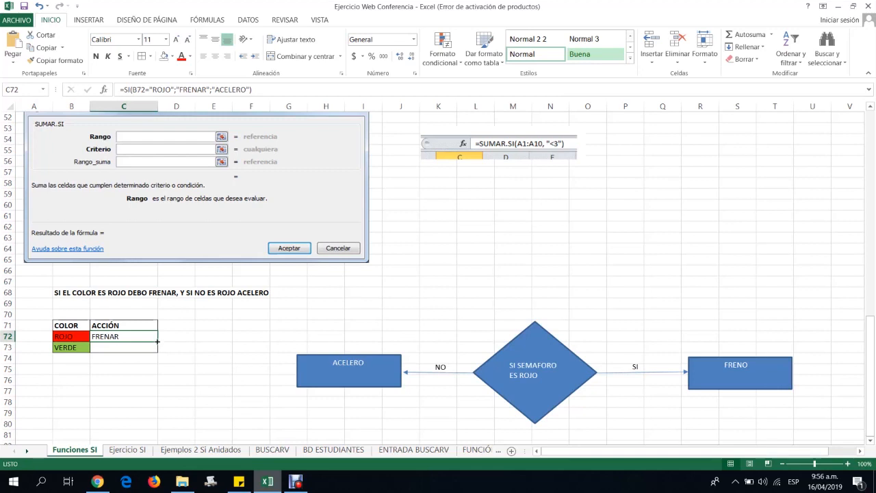
left_click_drag(158, 342, 159, 350)
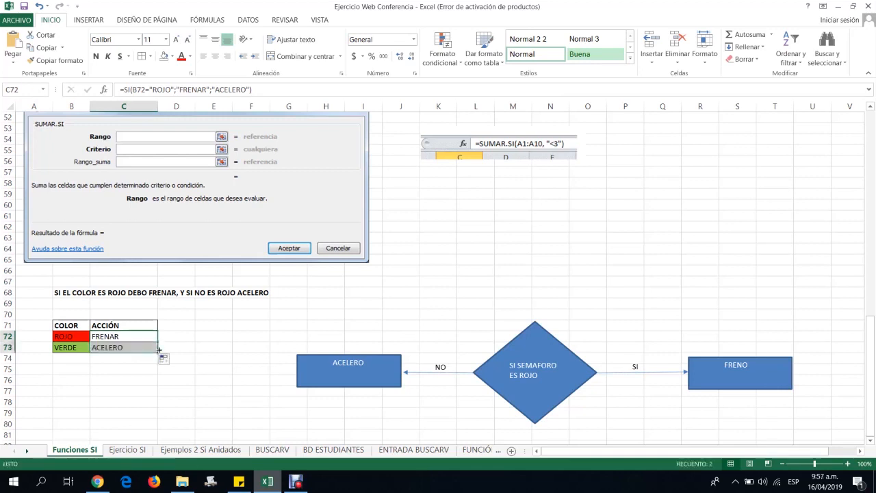
- Compare the SI formulas in C72 and C73 with the colours they test in B72 and B73
left_click(141, 338)
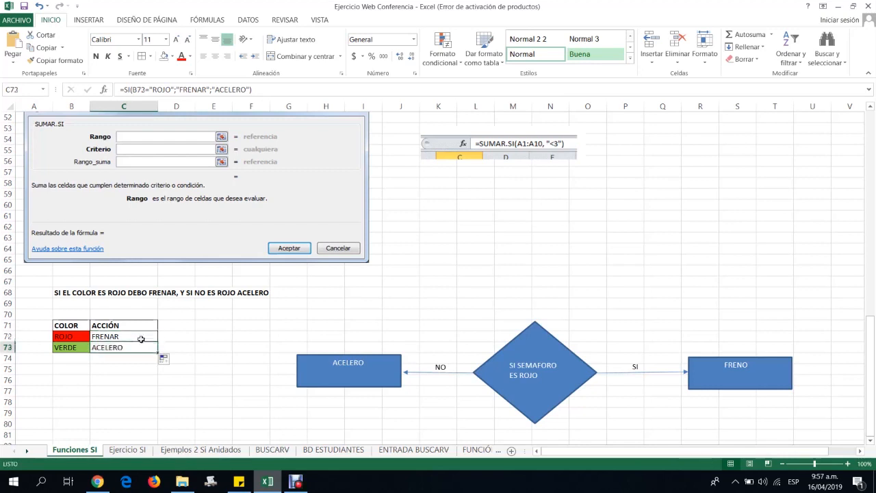
key("Down")
left_click(140, 338)
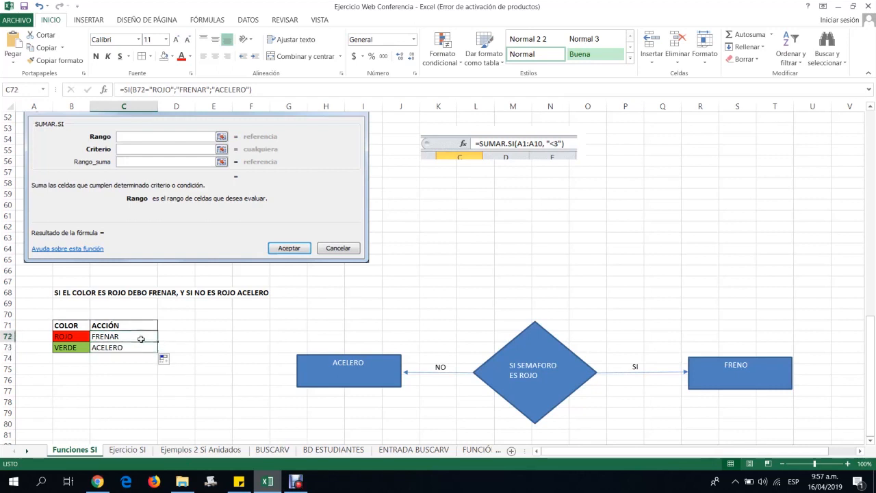
key("Up")
key("Down")
key("Left")
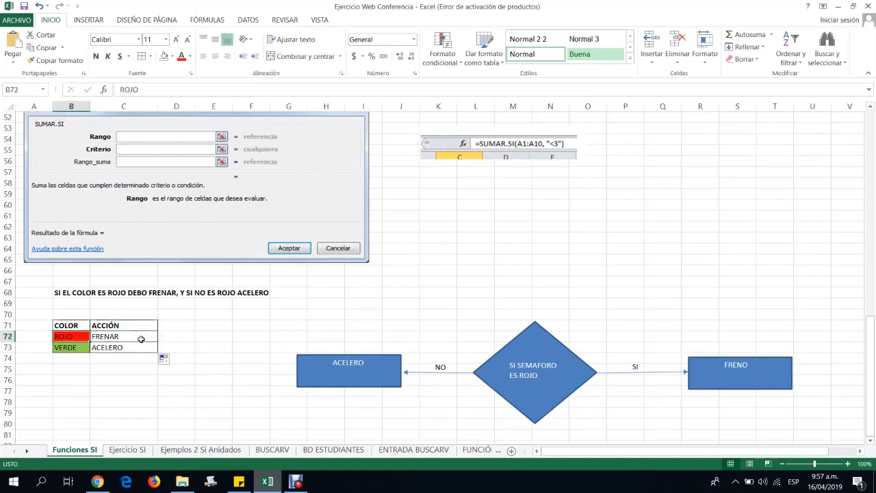
key("Right")
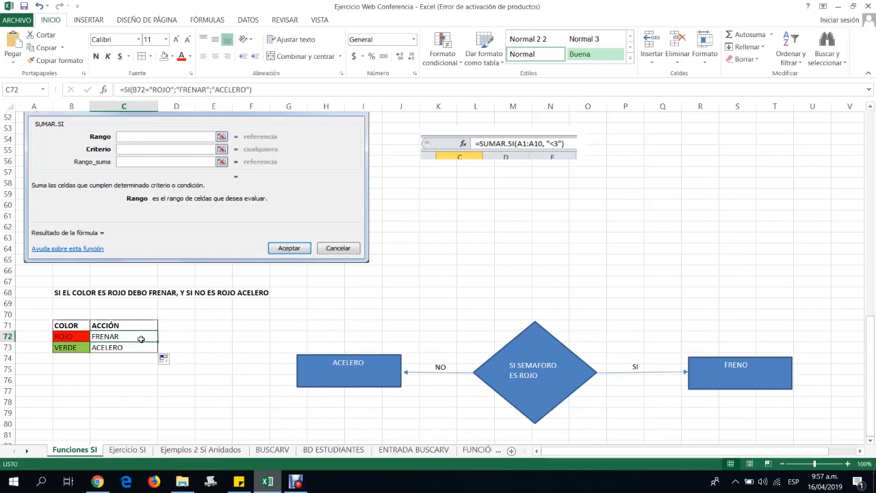
key("Down")
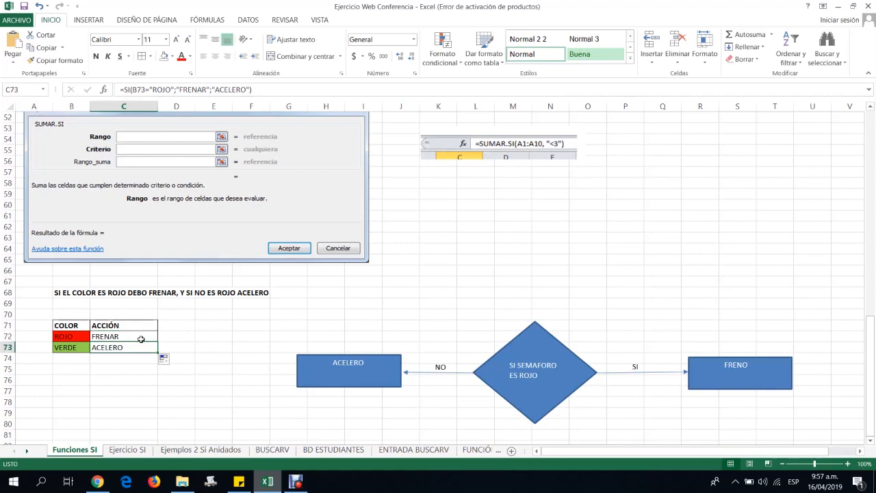
key("Left")
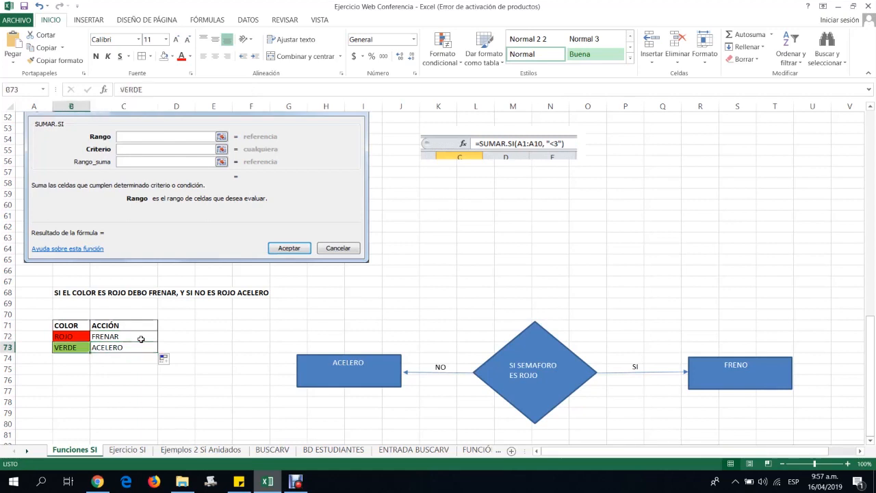
key("Right")
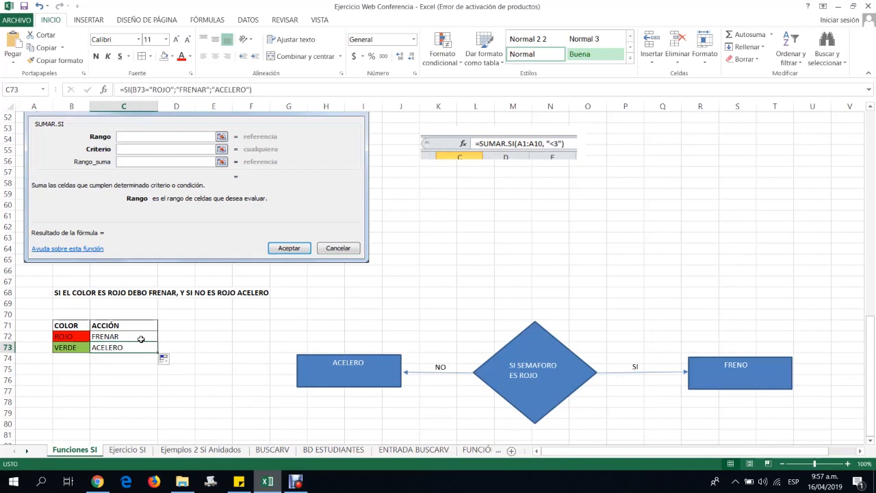
key("Left")
key("Right")
key("Left")
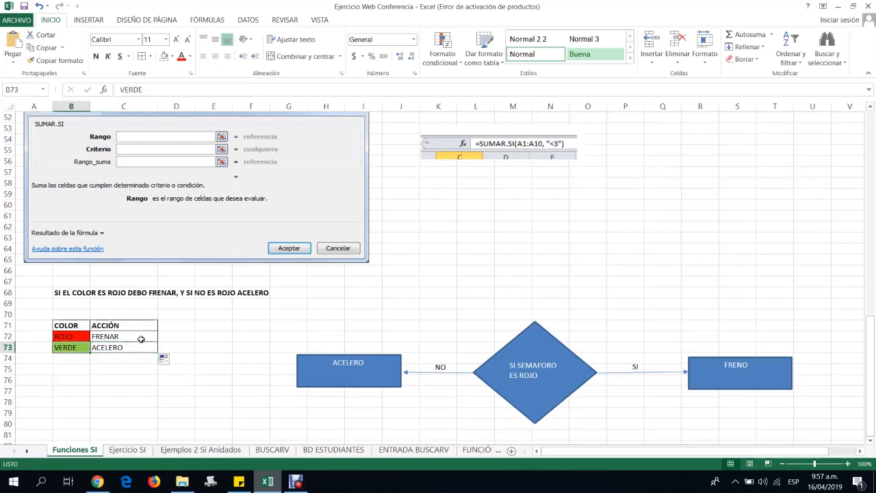
key("Right")
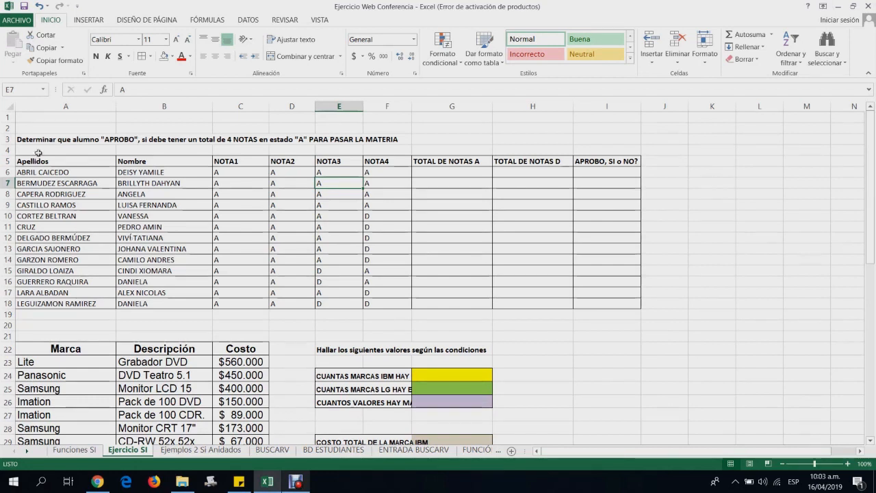
- Examine the students' surnames and the NOTA1 to NOTA4 columns of the grades table on the Ejercicio SI sheet
left_click_drag(50, 173, 46, 301)
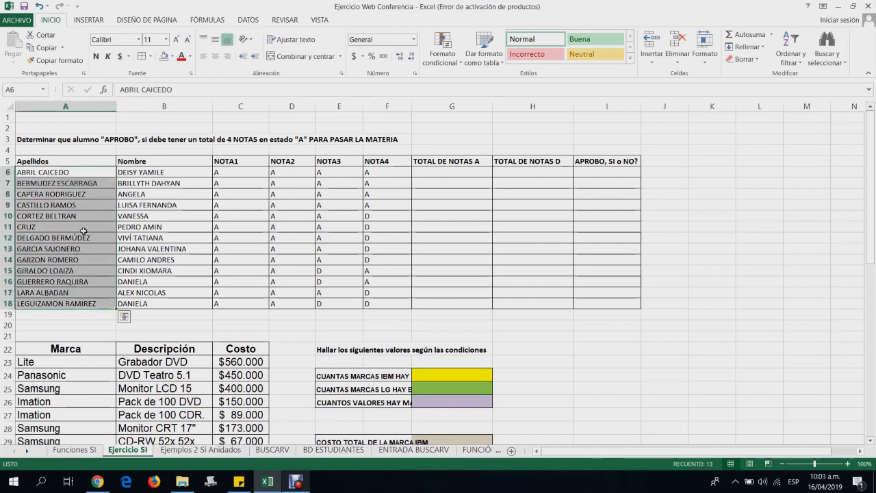
left_click(77, 216)
left_click(237, 162)
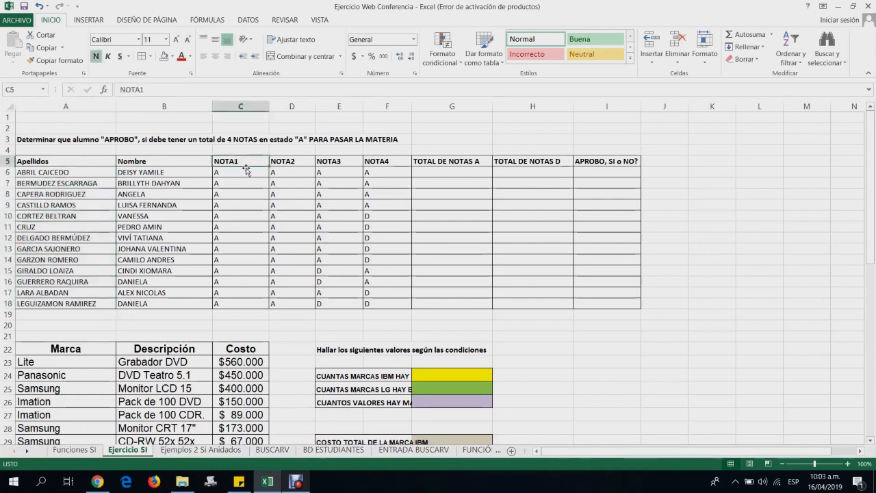
left_click(284, 161)
left_click(348, 163)
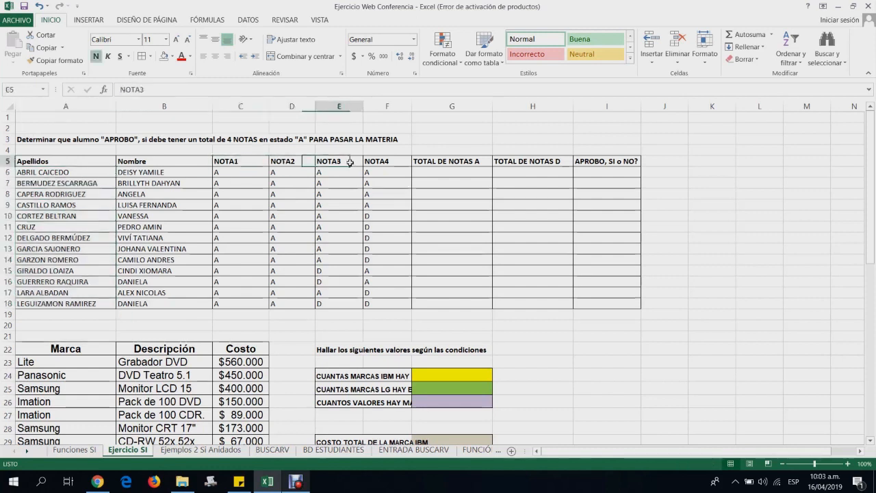
left_click(388, 163)
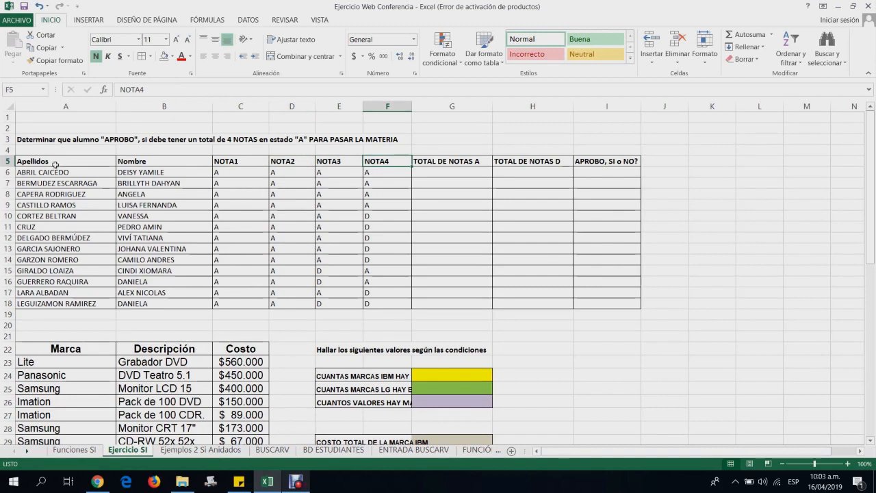
- Review the exercise statement and the first student's grades, and insert the CONTAR.SI function in G6 under TOTAL DE NOTAS A
left_click(31, 137)
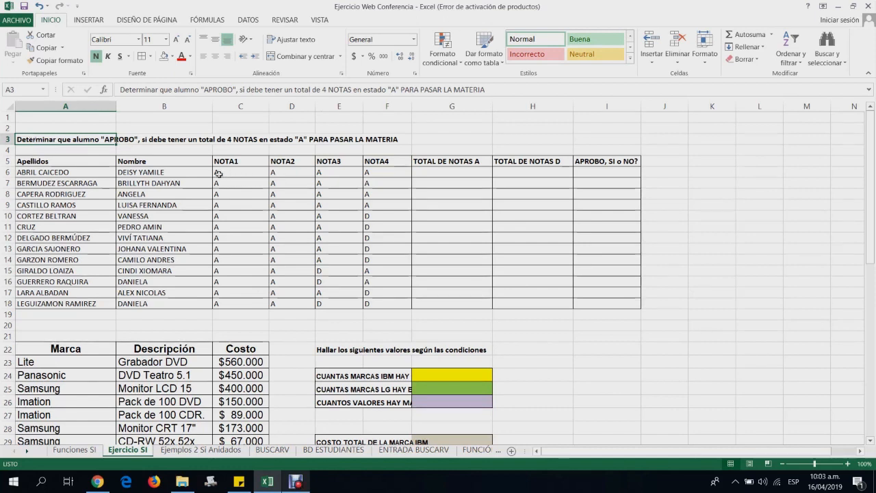
left_click_drag(219, 173, 367, 175)
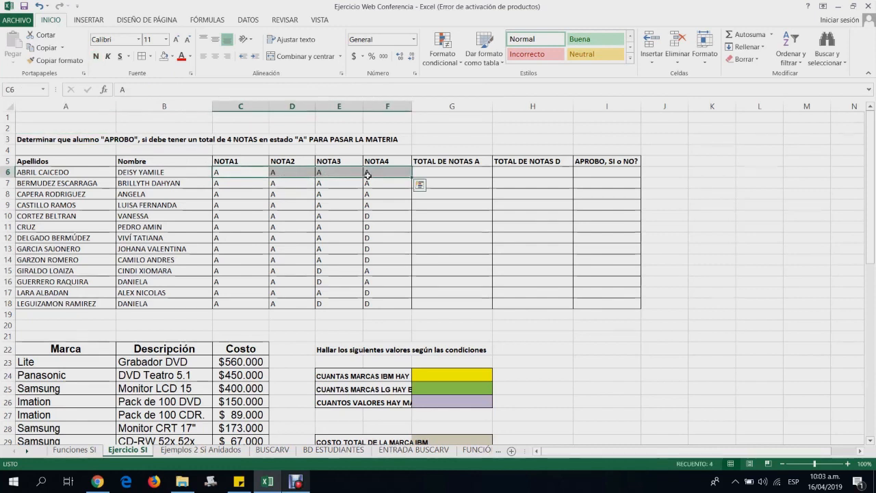
left_click(441, 172)
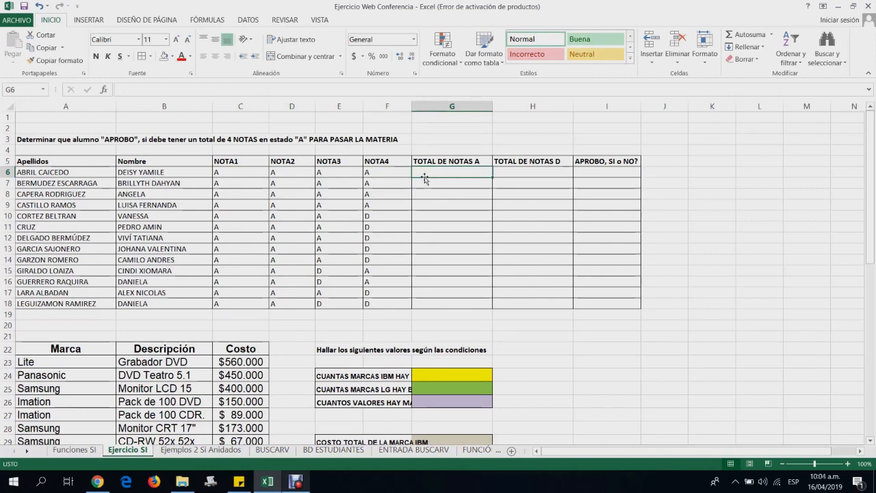
left_click(111, 90)
left_click_drag(393, 233, 513, 233)
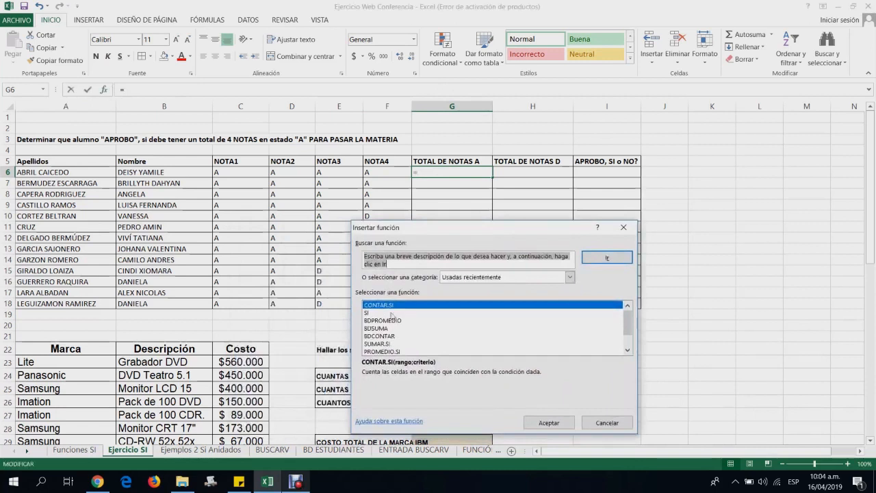
type("CONTAR.SI")
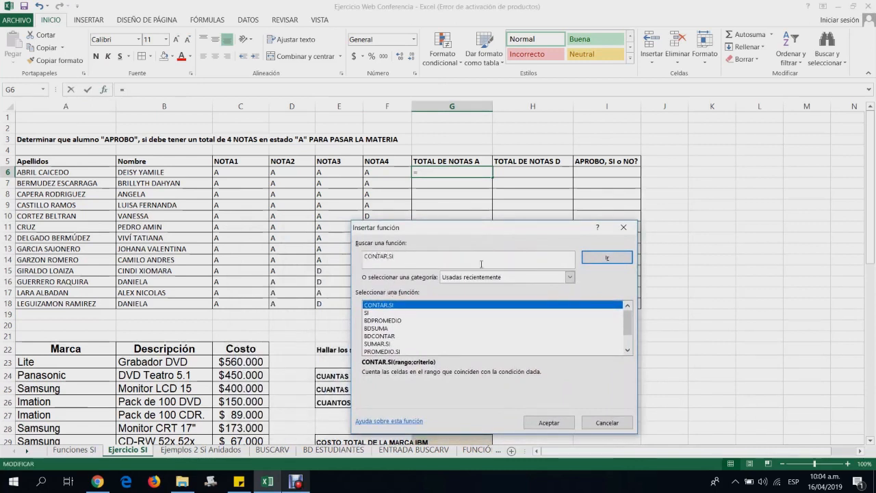
left_click(606, 257)
left_click(550, 421)
left_click_drag(499, 258, 355, 257)
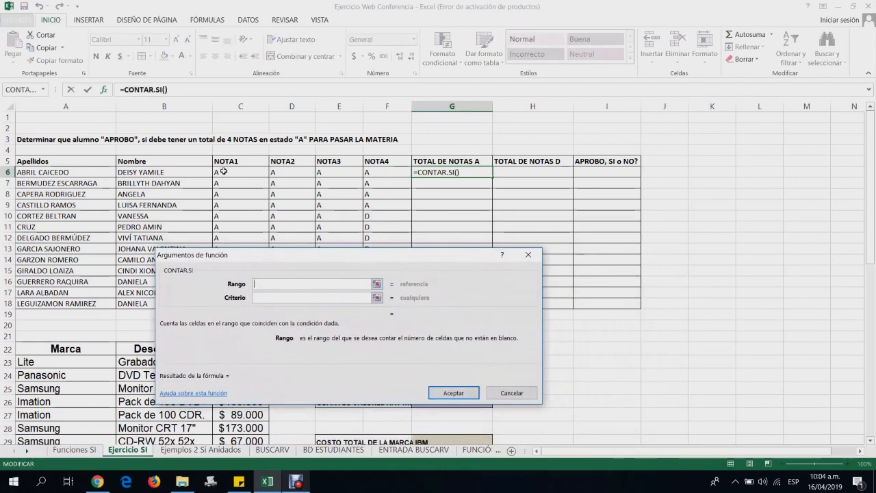
- Set the CONTAR.SI range to C6:F6 and its criterion to "A", and accept the formula
left_click_drag(223, 171, 373, 170)
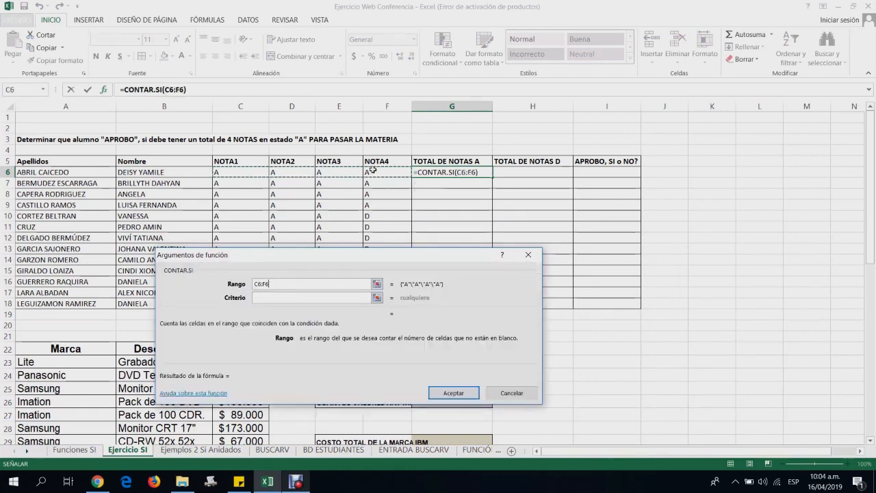
left_click(296, 297)
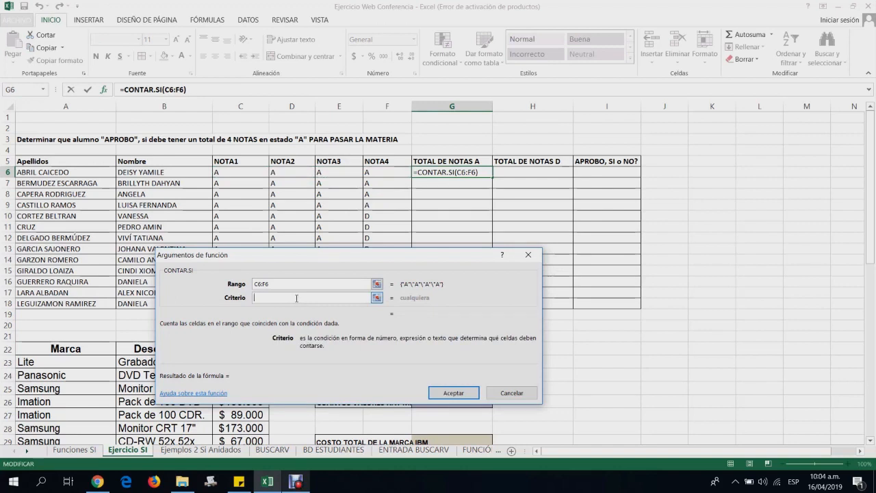
type("\"\"")
type("A")
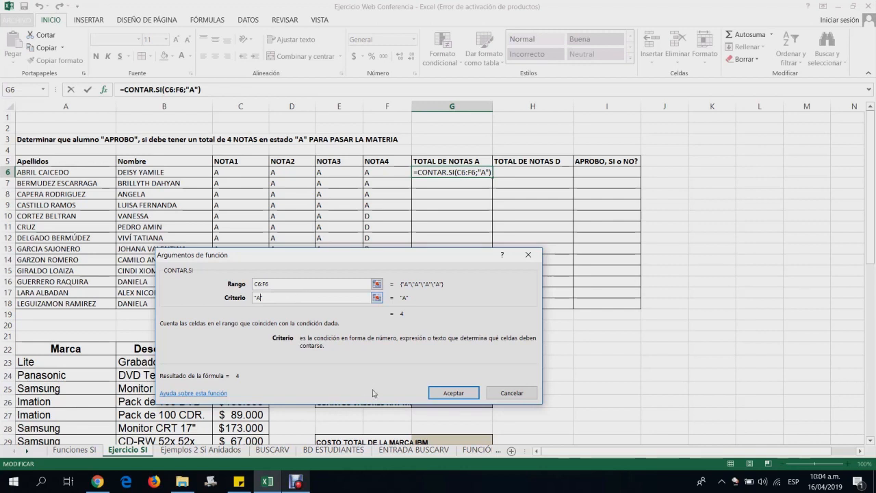
left_click(467, 395)
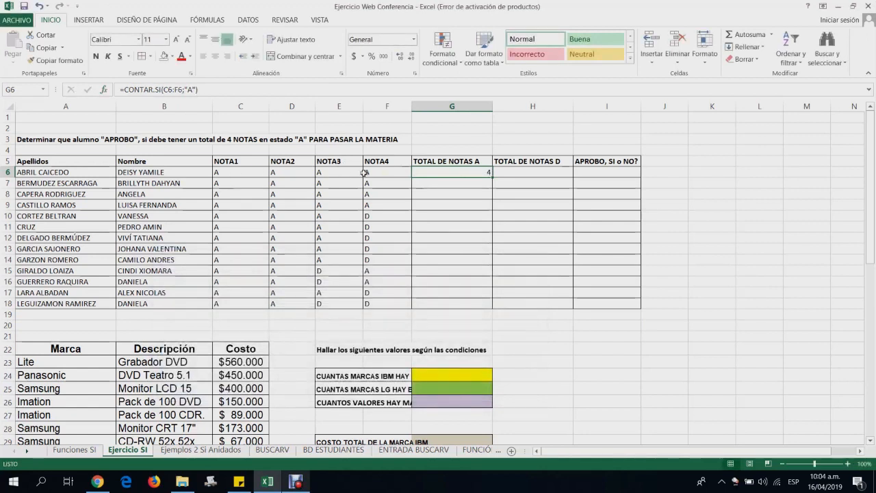
- Fill the CONTAR.SI formula from G6 down to G18 for all the students
left_click_drag(492, 177, 492, 178)
double_click(492, 177)
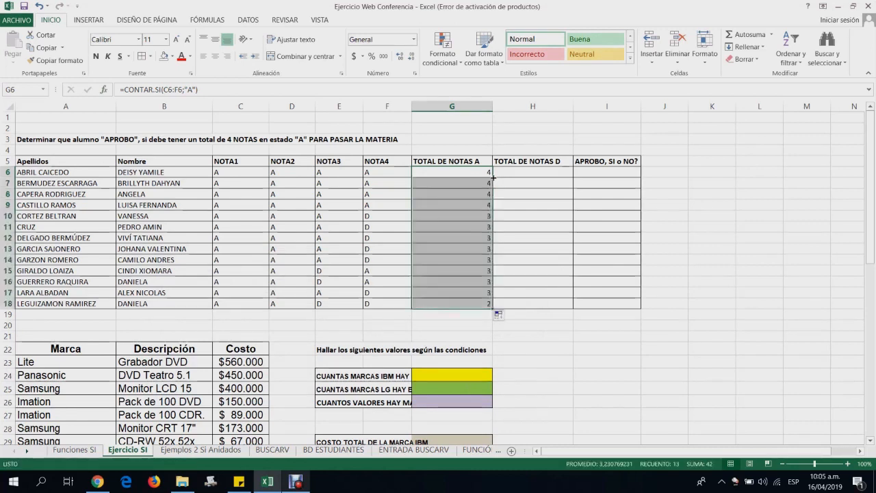
key("ctrl+z")
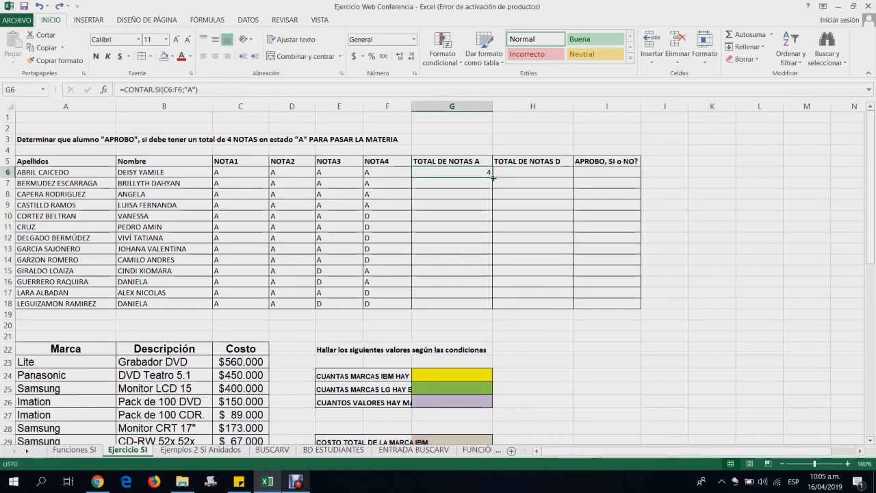
left_click_drag(492, 177, 497, 308)
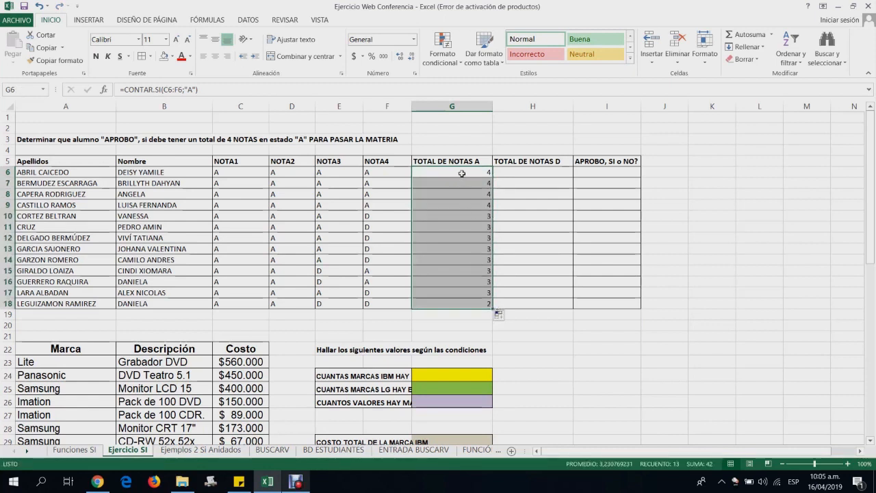
- Review how the row references of the CONTAR.SI formulas change down the TOTAL DE NOTAS A column
left_click(462, 174)
key("Down")
key("Down")
key("Down")
key("Down")
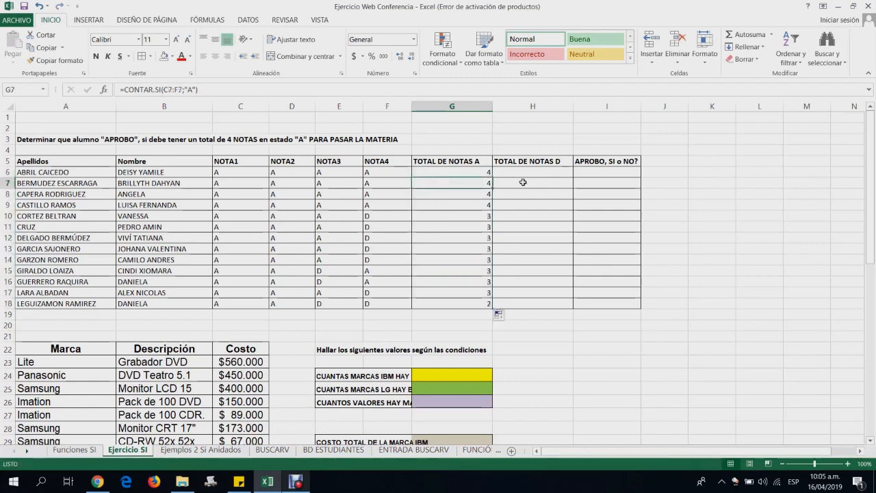
key("Down")
key("Down")
key("Down")
key("Down")
key("Down")
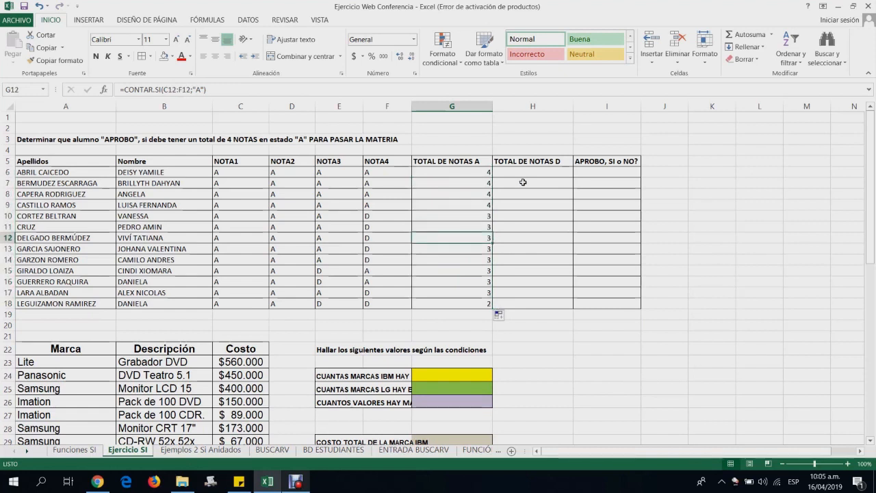
key("Down")
key("Down")
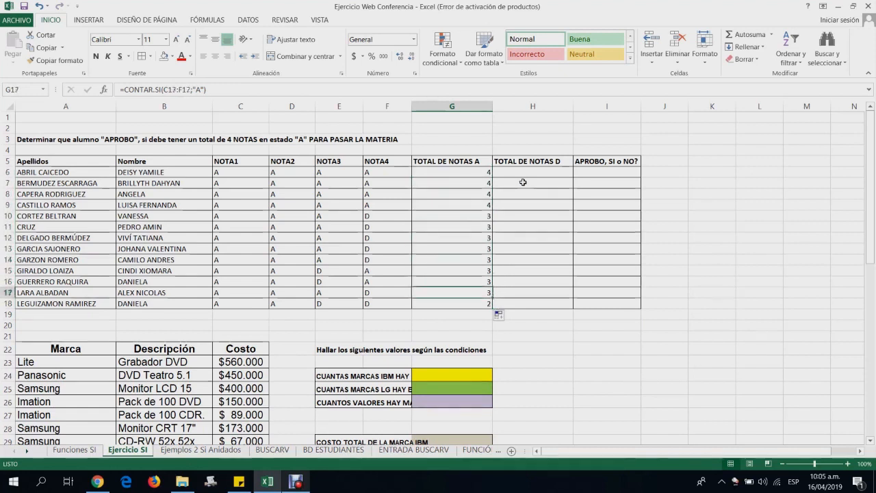
key("Up")
key("Up")
key("Up")
key("Up")
key("Up")
key("Up")
key("Up")
key("Up")
key("Up")
key("Up")
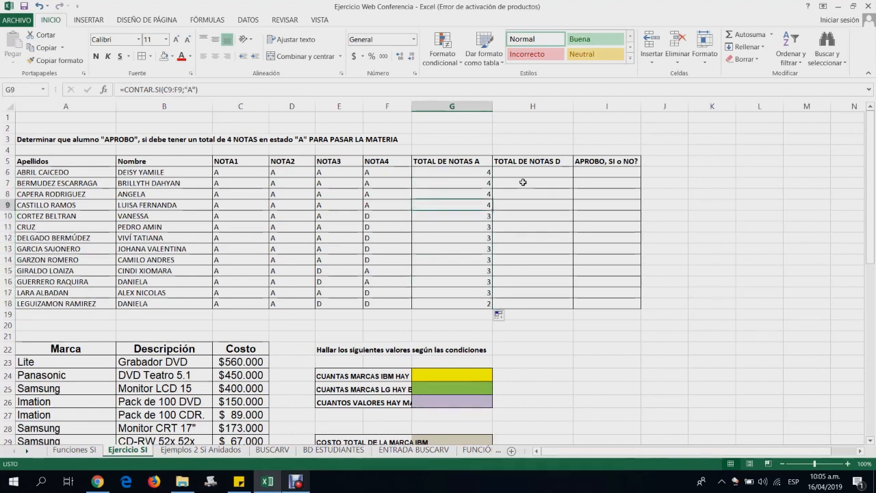
key("Up")
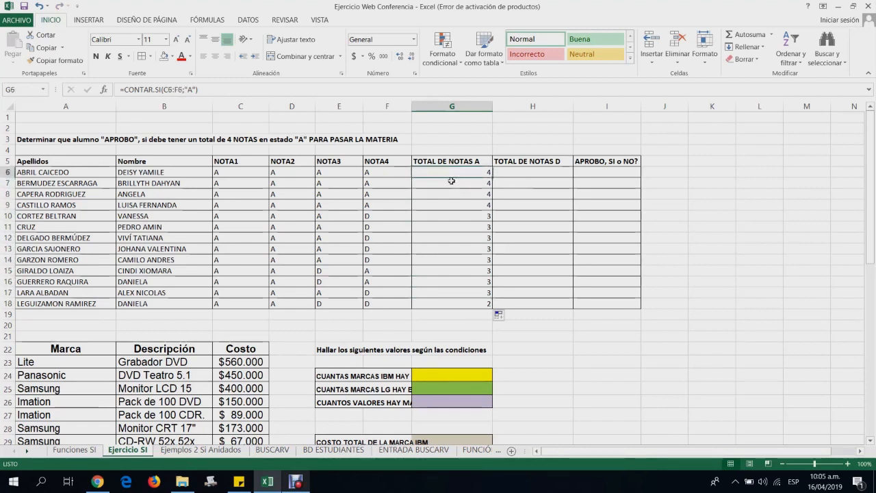
- Inspect the grade ranges referenced by the CONTAR.SI formulas in G12 and G18, leaving both formulas as they are
left_click(459, 239)
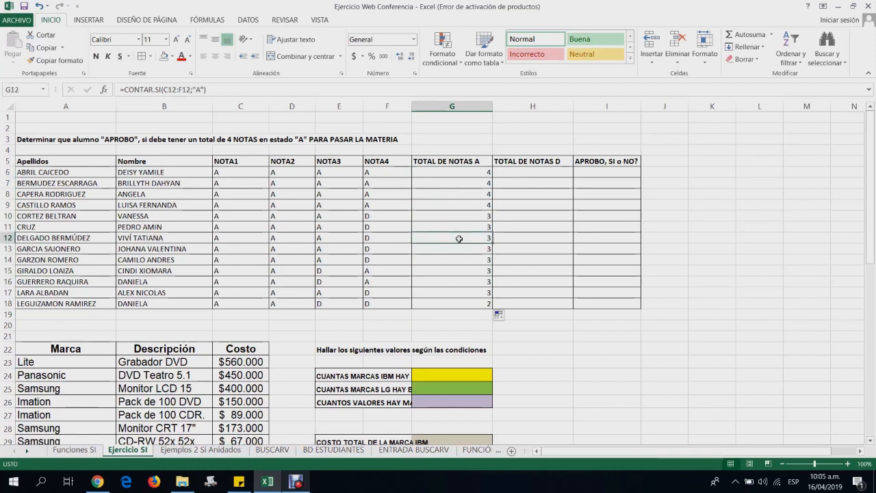
double_click(449, 236)
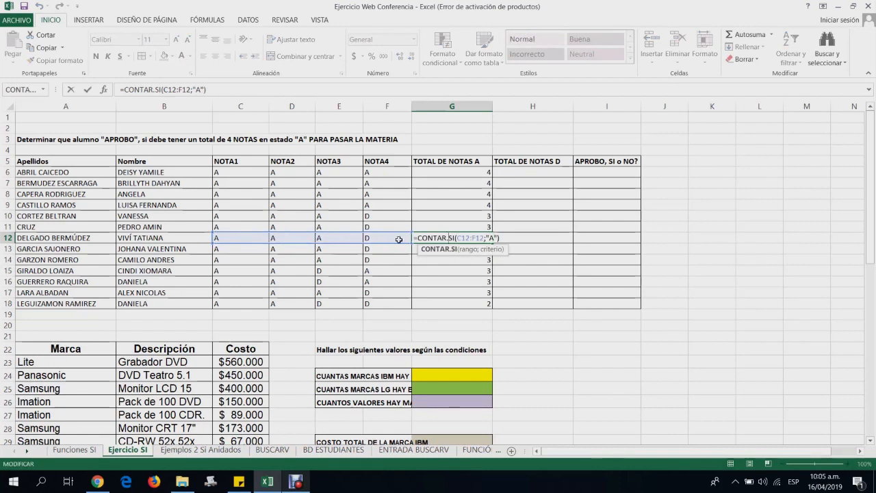
key("Return")
double_click(461, 303)
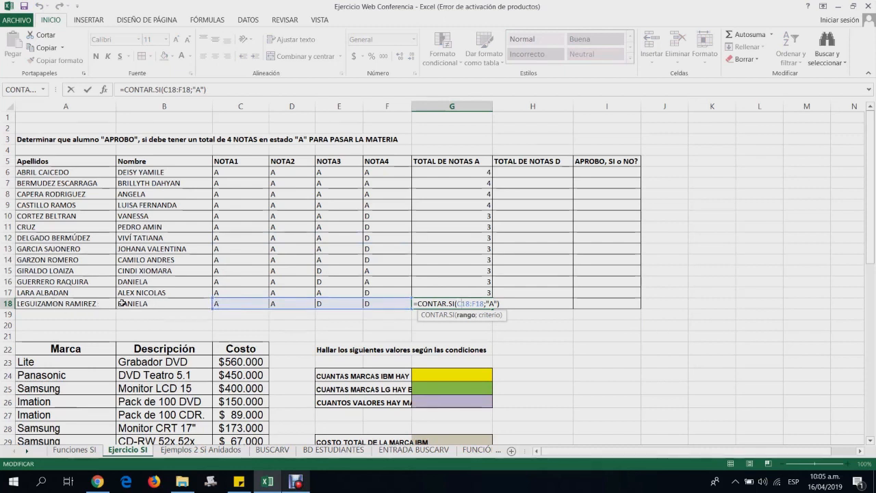
key("ctrl+Return")
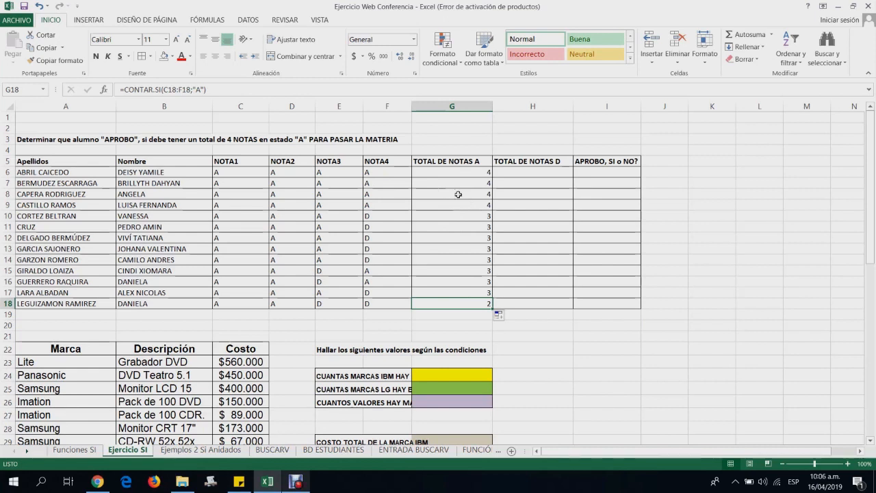
- Insert the CONTAR.SI function in H6 under TOTAL DE NOTAS D
left_click(522, 171)
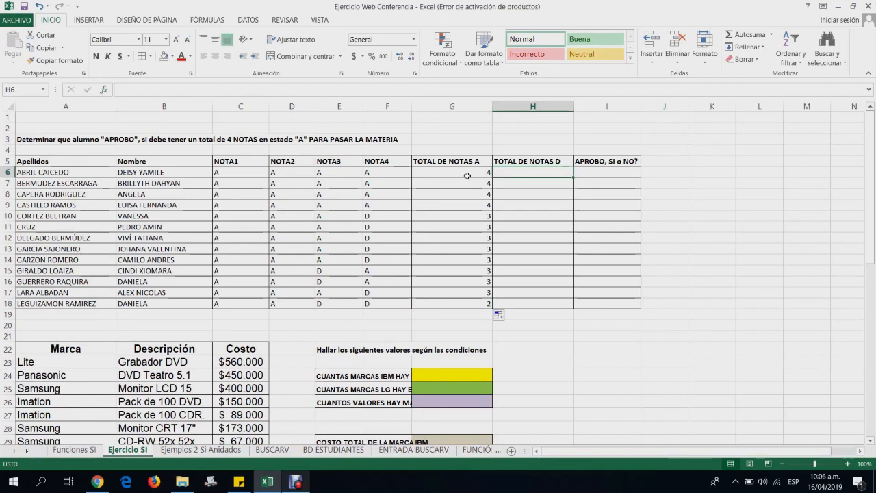
left_click(104, 89)
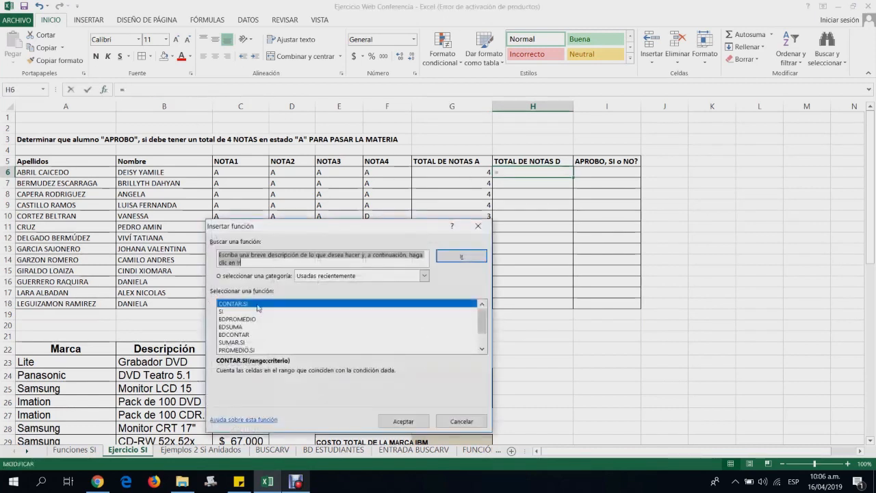
left_click(405, 420)
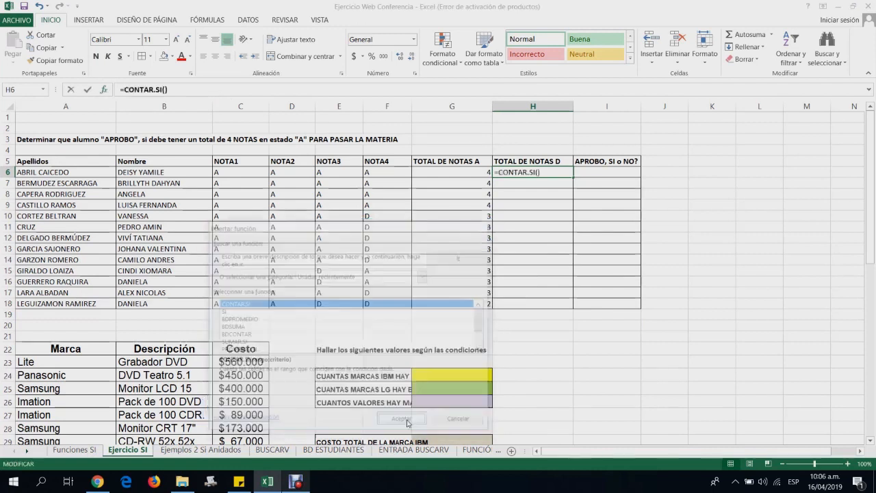
left_click_drag(405, 263, 401, 300)
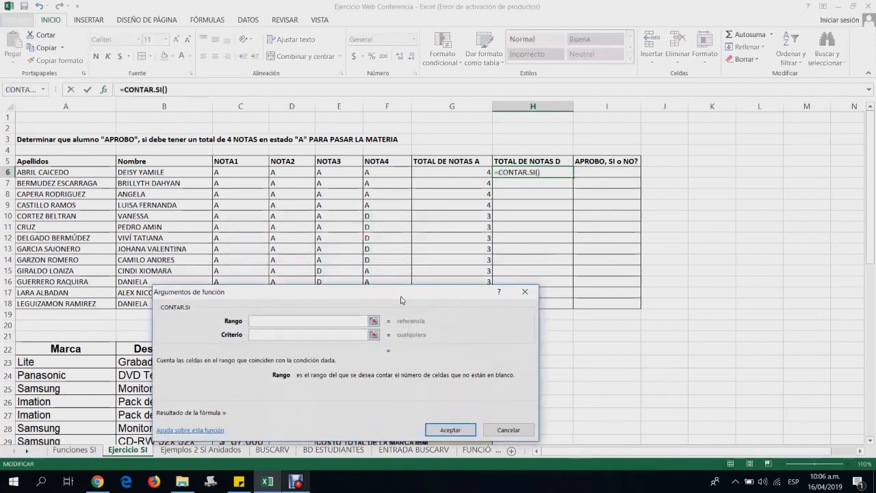
- Count the first student's D grades in H6 with the range C6:F6 and the criterion "D"
left_click_drag(226, 171, 390, 172)
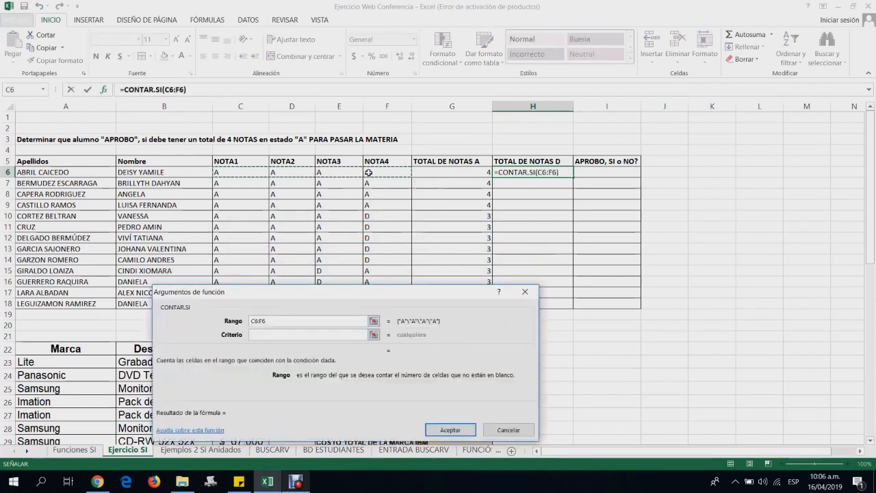
left_click(289, 336)
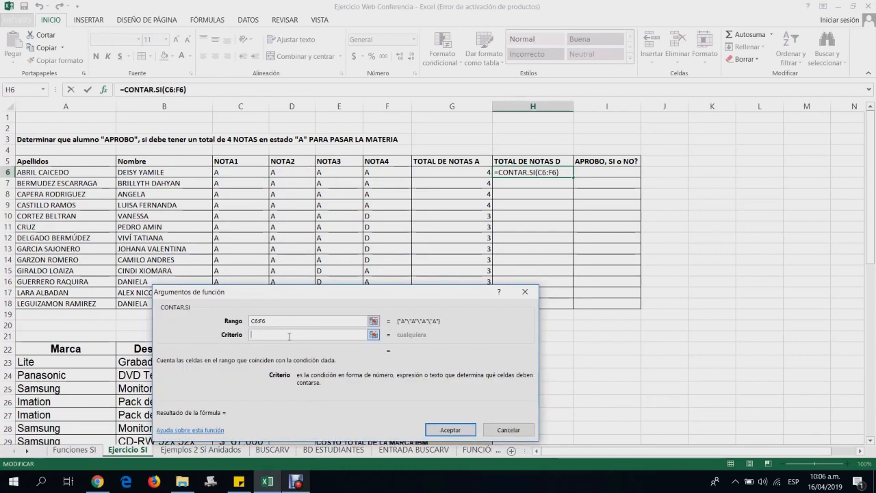
type("\"\"")
key("Left")
left_click(450, 430)
- Fill the D-grade count from H6 down to H18 and check the totals of the first four students in H6:H9
left_click_drag(572, 177, 585, 312)
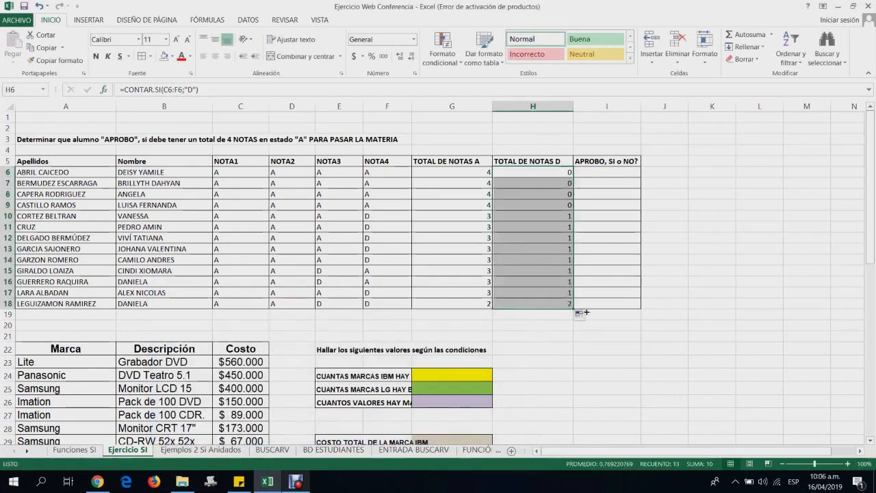
left_click(555, 185)
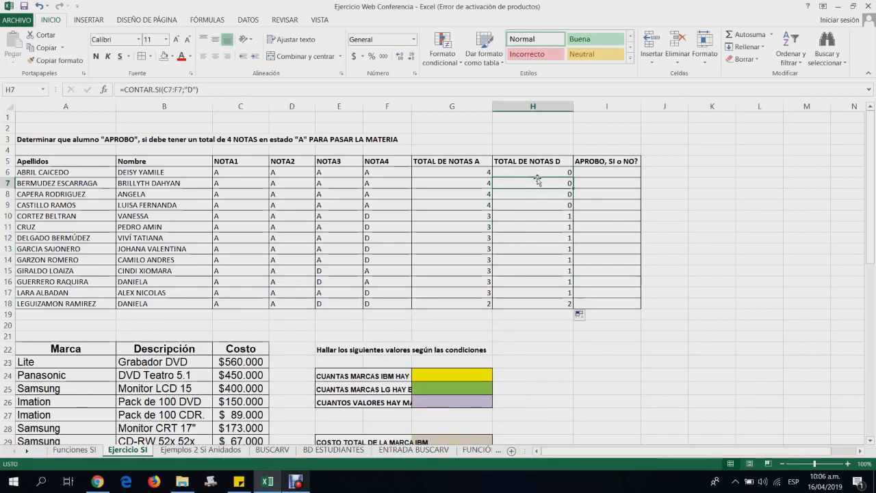
left_click_drag(538, 172, 544, 203)
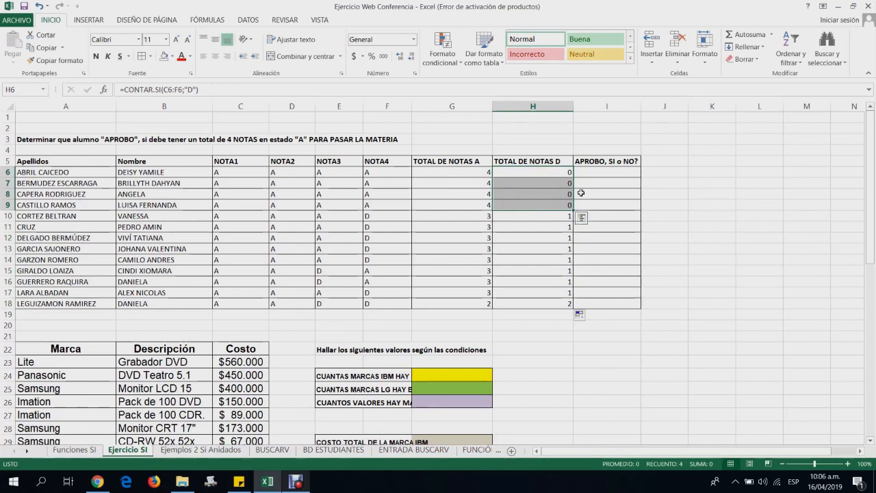
- Insert the SI function in I6 under APROBO, SI o NO? and uncover the grade totals behind its arguments dialog
left_click(595, 174)
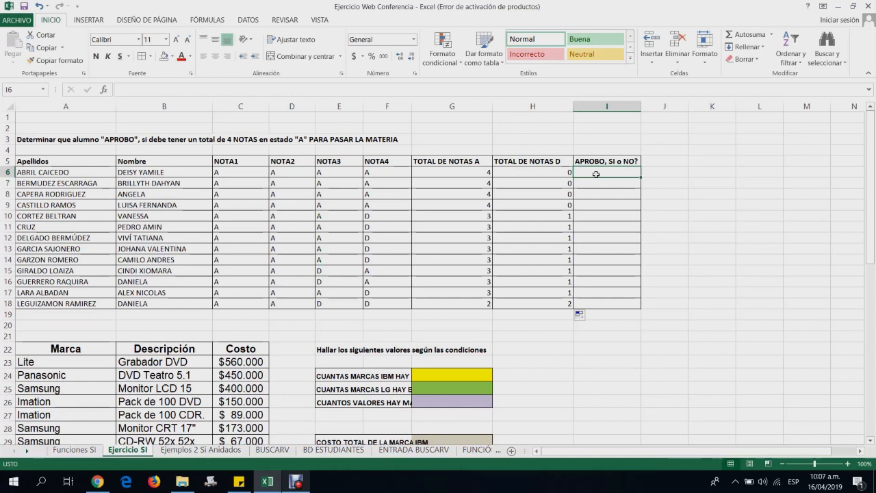
left_click(103, 89)
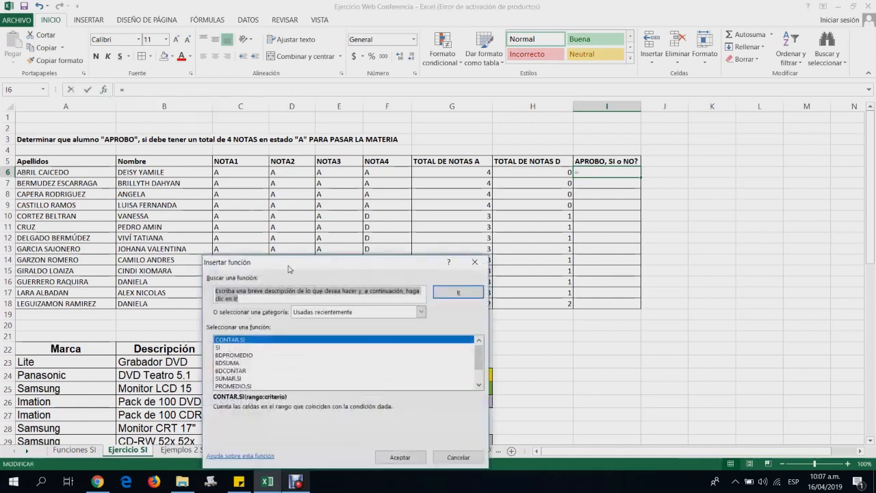
left_click_drag(287, 266, 338, 247)
left_click(270, 331)
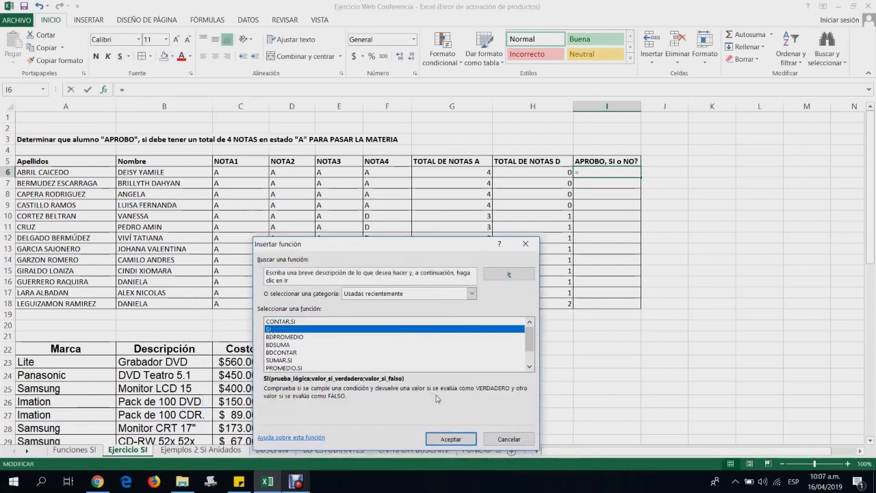
left_click(453, 440)
left_click_drag(438, 271, 601, 291)
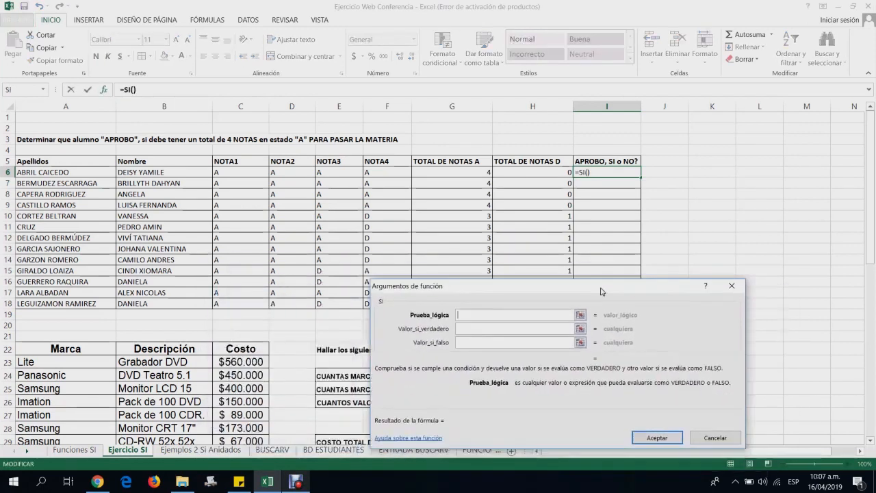
- Set the logical test of the SI function in I6 to G6=4
left_click(463, 171)
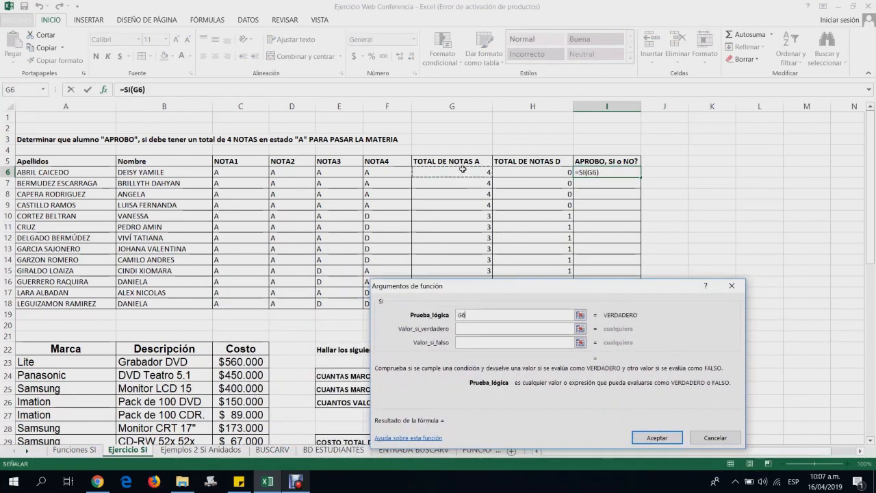
type("=")
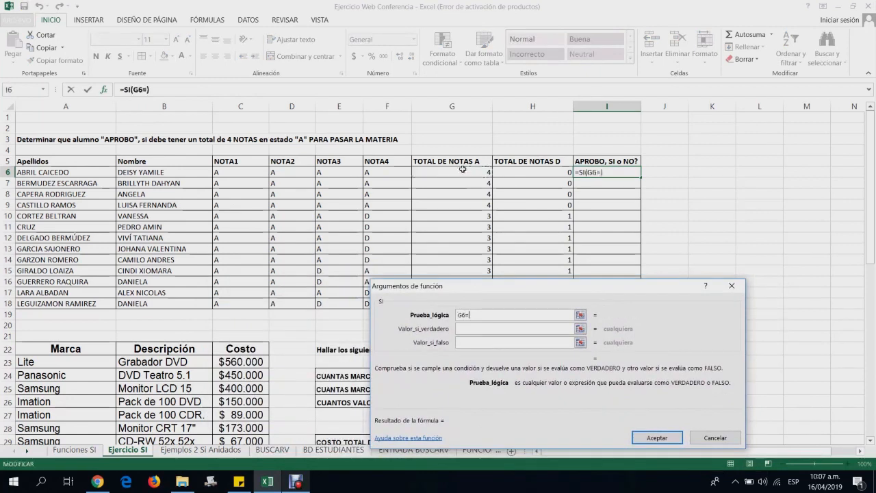
type("4")
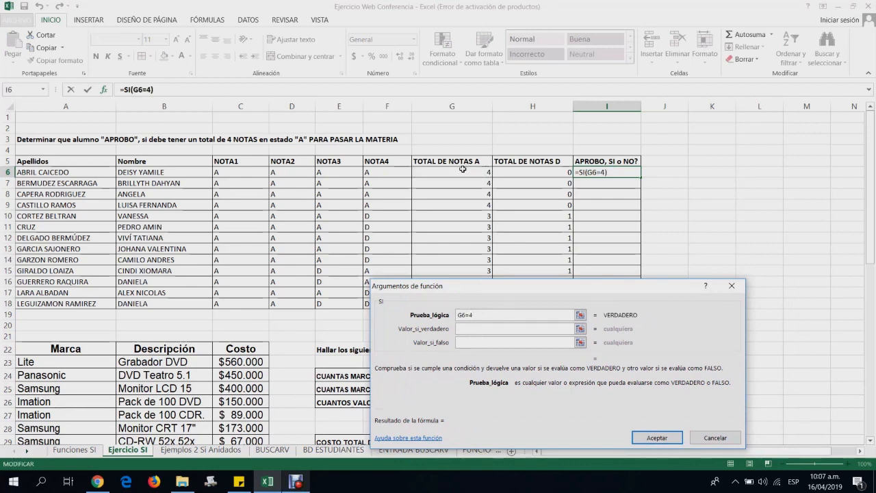
- Make the SI function return "SI" when the test is true and "NO" when it is false, and accept it
left_click(481, 328)
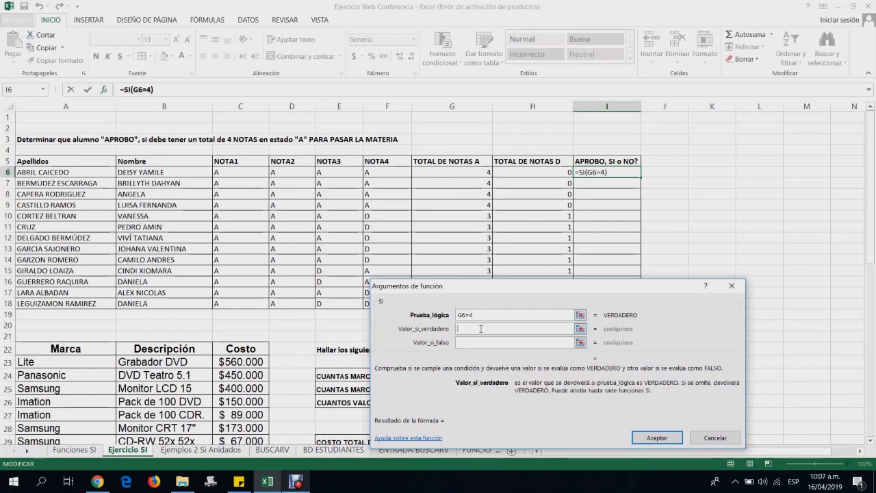
type("\"\"")
key("Left")
type("si")
key("BackSpace")
key("BackSpace")
type("SI")
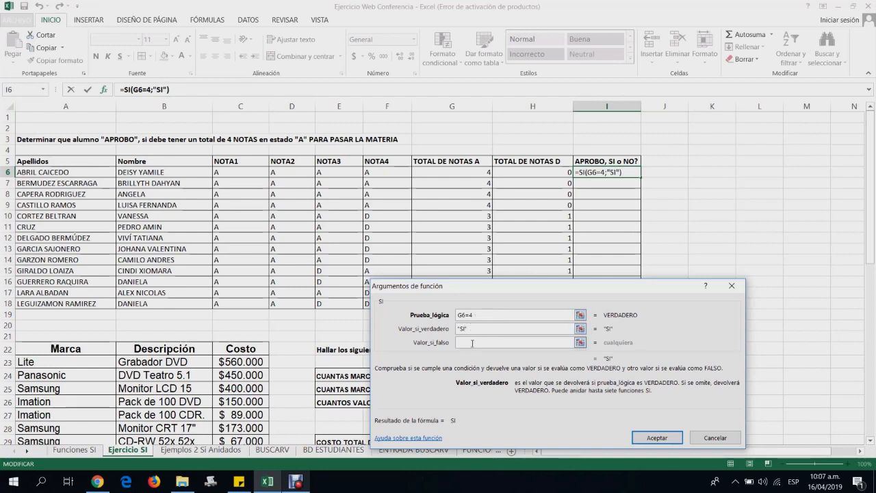
left_click(472, 342)
type("\"\"NO")
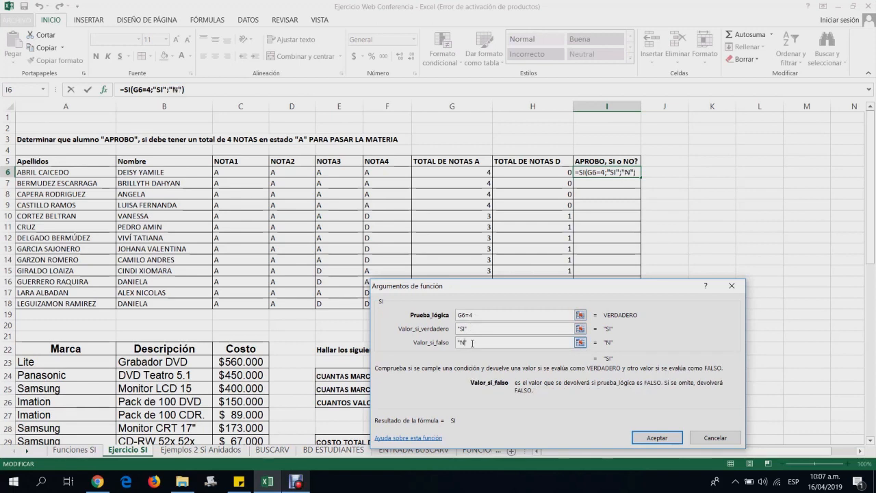
left_click(658, 442)
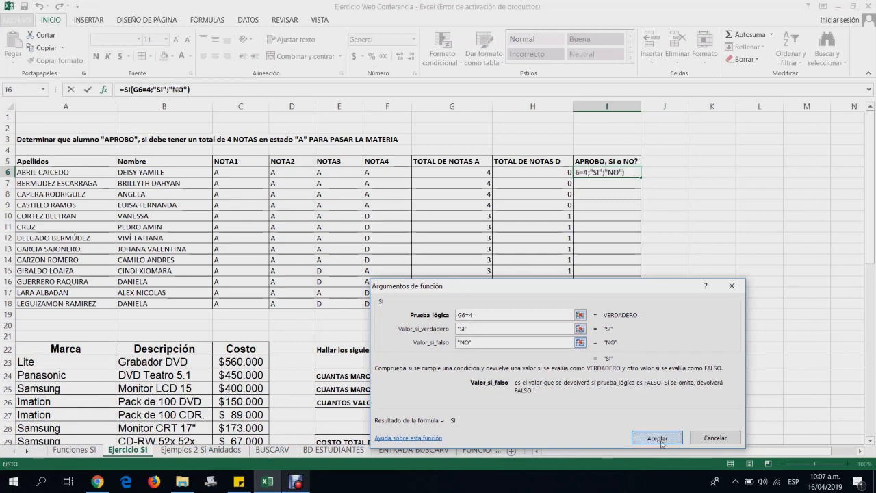
- Fill the SI formula from I6 down to I18 and check the first students' results against their A-grade totals
left_click_drag(640, 176, 652, 307)
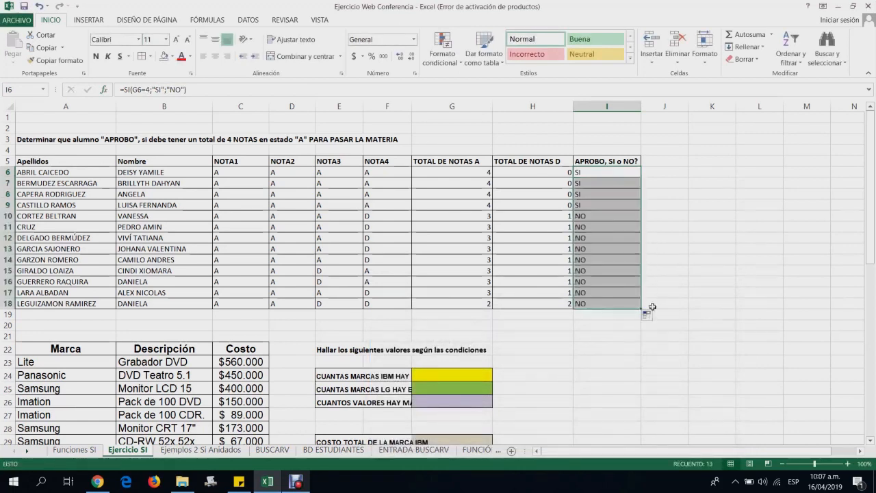
left_click(661, 192)
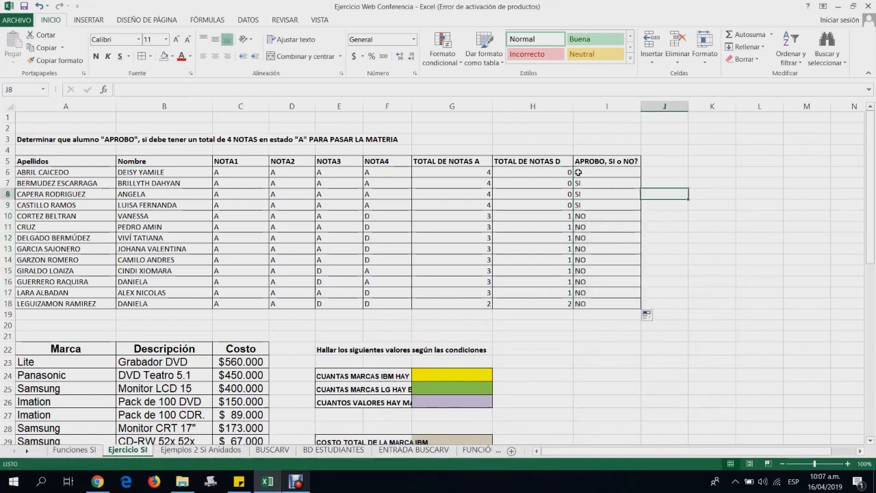
left_click_drag(578, 171, 580, 203)
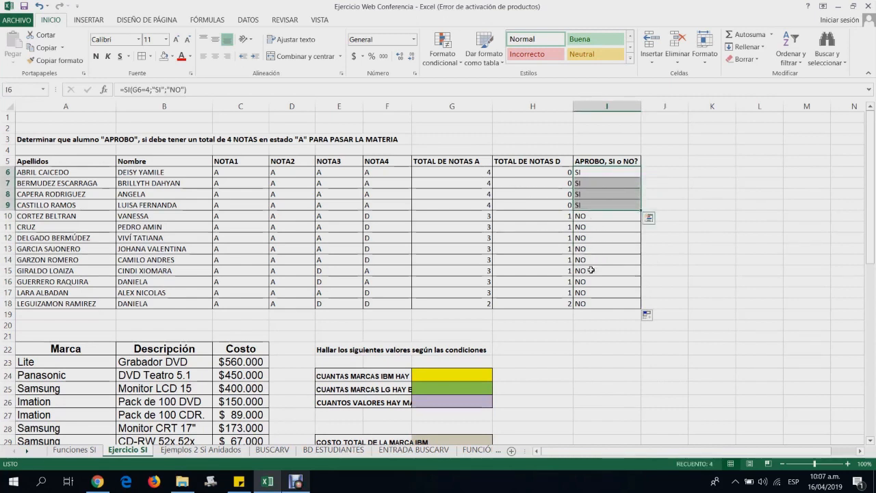
left_click(595, 175)
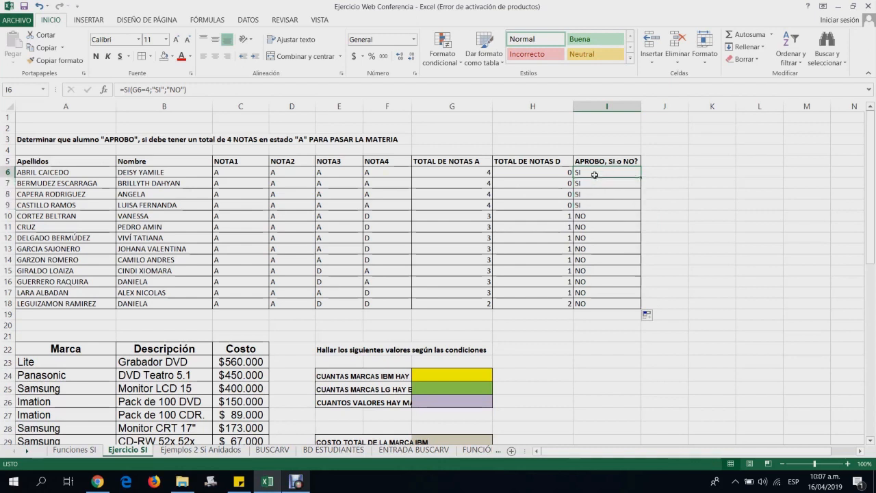
key("Left")
key("Left")
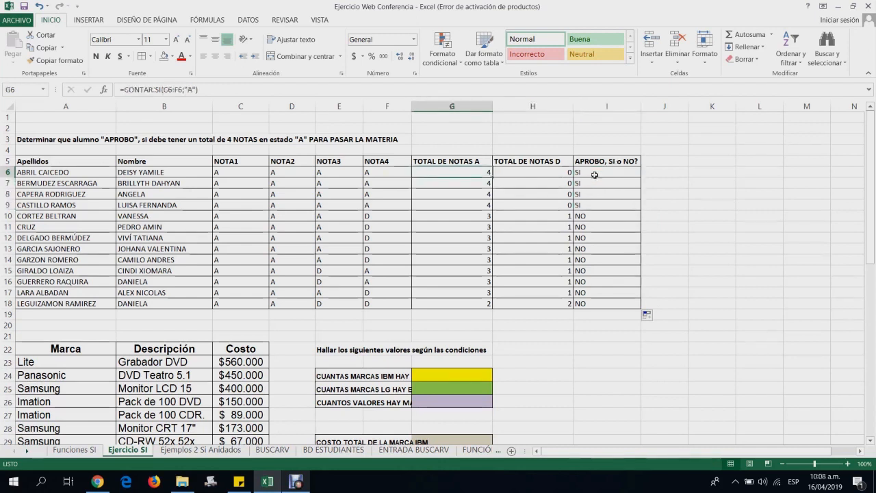
key("Right")
key("Right")
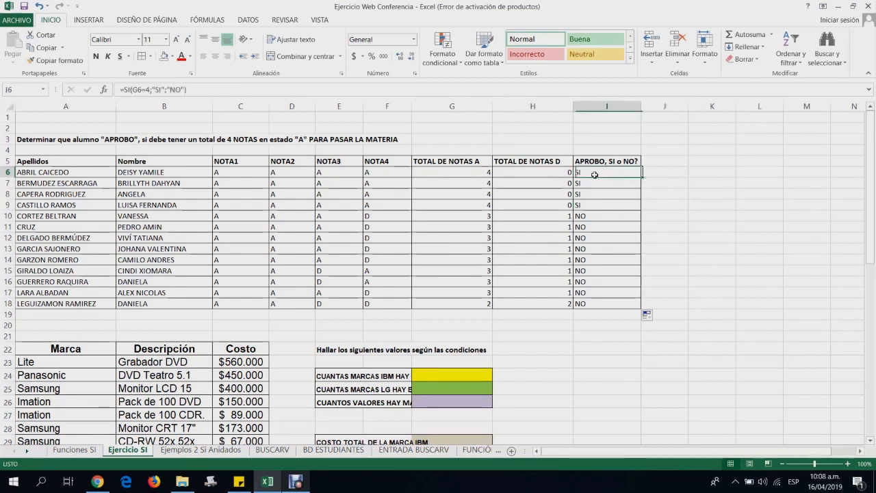
- Go down to the product exercise below the grades table and widen column F to fit its question labels
key("Left")
key("Down")
key("Down")
key("Down")
key("Down")
key("Down")
key("Down")
key("Down")
key("Down")
key("Down")
key("Down")
key("Down")
key("Down")
key("Down")
key("Down")
key("Down")
key("Down")
key("Down")
key("Down")
key("Down")
key("Down")
key("Down")
key("Down")
key("Down")
key("Down")
key("Down")
key("Down")
key("Down")
key("Down")
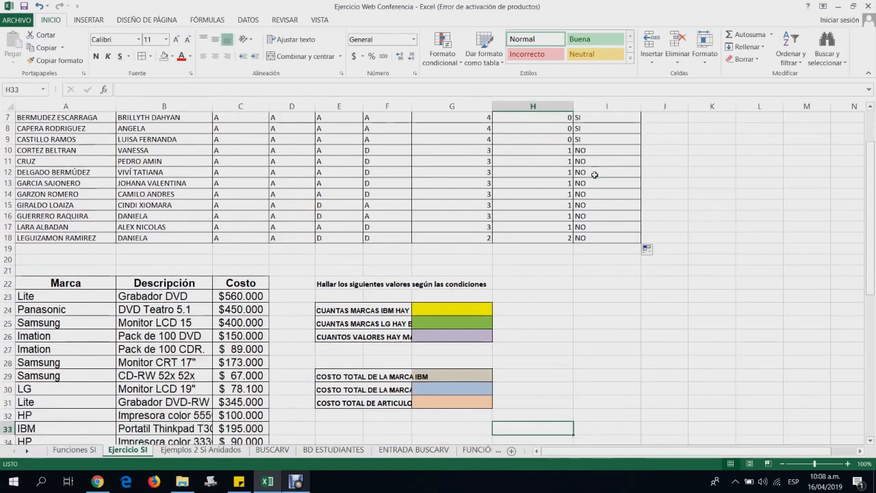
left_click_drag(410, 106, 483, 109)
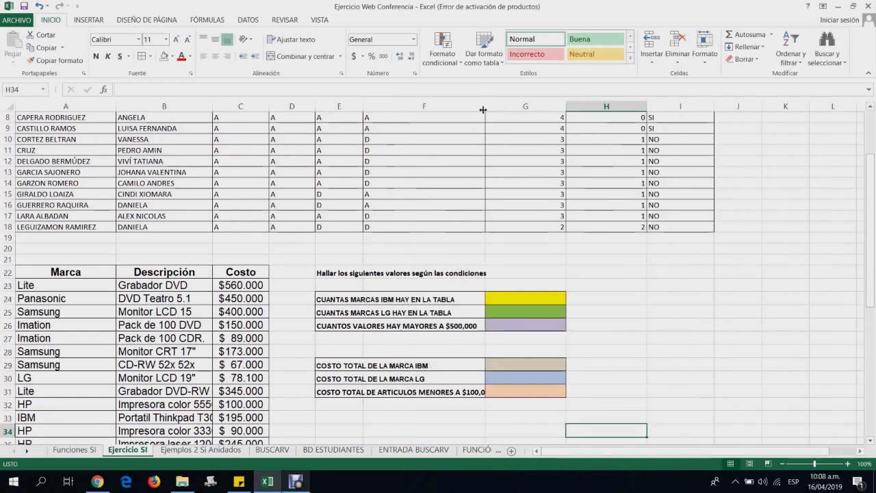
- Examine the product table's Marca, Descripción and Costo columns and the first question, CUANTAS MARCAS IBM HAY EN LA TABLA
left_click(50, 271)
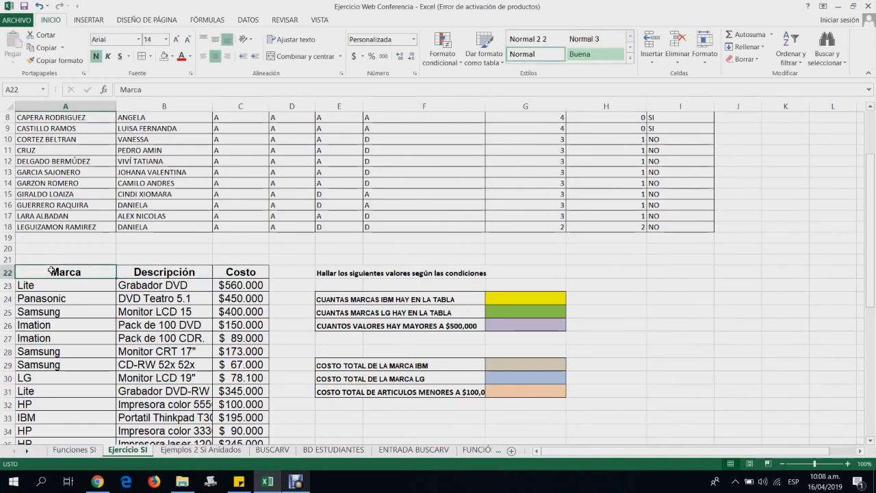
key("Down")
key("Down")
key("Down")
key("Up")
key("Up")
key("Up")
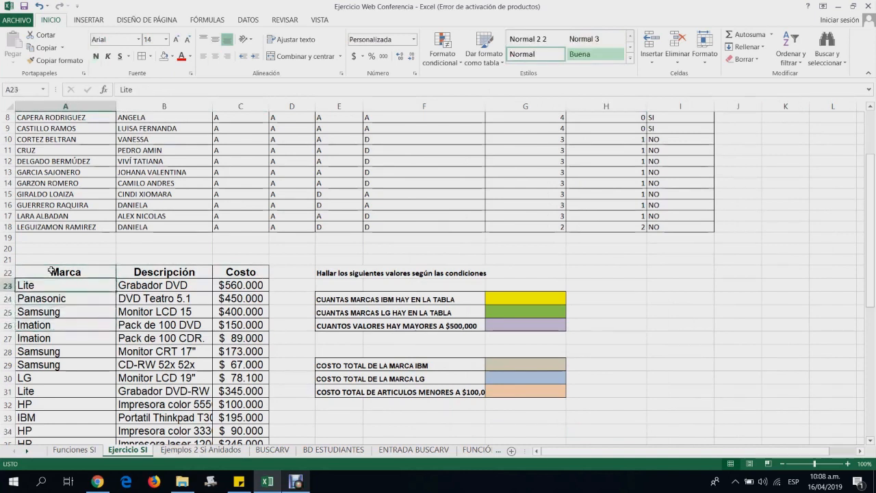
key("Right")
key("Down")
key("Down")
key("Down")
key("Up")
key("Up")
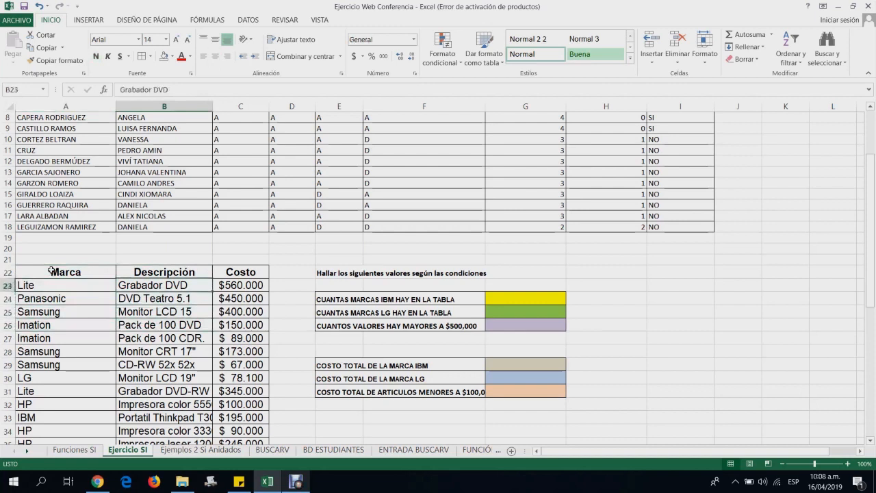
key("Right")
key("Up")
key("Left")
key("Left")
key("Right")
key("Right")
key("Right")
key("Right")
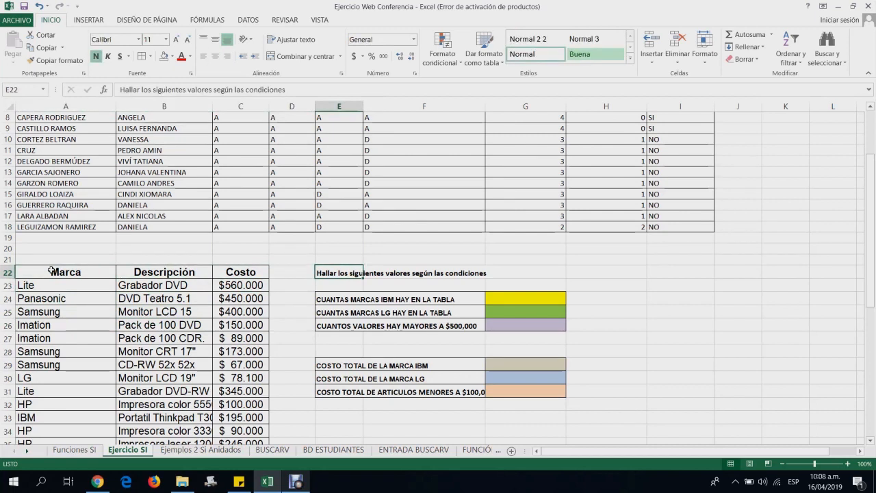
key("Down")
key("Down")
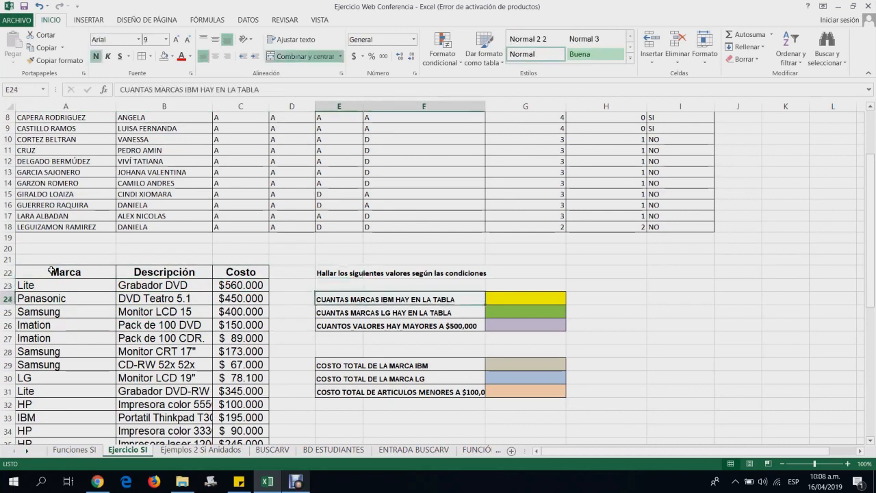
- Look through the brands listed in the Marca column for the entries to be counted
key("Left")
key("Left")
key("Left")
key("Left")
key("Up")
key("Up")
key("Down")
key("Down")
key("Down")
key("Down")
key("Down")
key("Down")
key("Down")
key("Down")
key("Down")
key("Down")
key("Down")
key("Down")
key("Down")
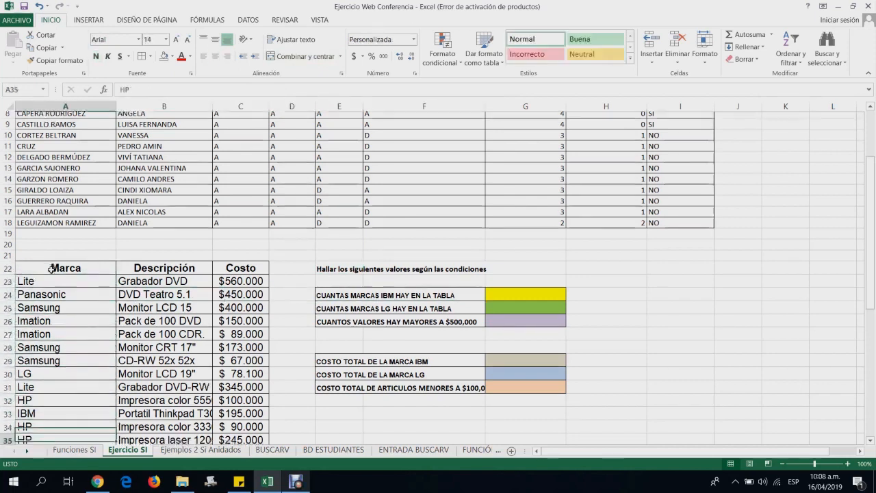
key("Down")
key("Down")
key("Up")
key("Up")
key("Up")
key("Up")
key("Down")
key("Down")
key("Down")
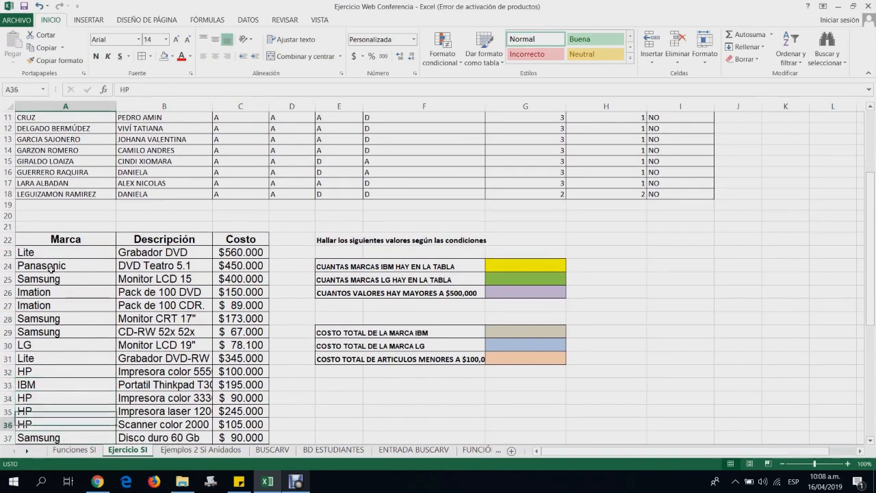
key("Down")
key("Down")
key("Down")
key("Down")
key("Down")
key("Down")
key("Down")
key("Down")
key("Down")
key("Down")
key("Up")
key("Up")
key("Up")
key("Down")
key("Down")
key("Down")
key("Down")
key("Down")
key("Down")
key("Down")
key("Down")
key("Down")
key("Down")
key("Down")
key("Down")
key("Down")
key("Up")
key("Up")
key("Up")
key("Up")
key("Up")
key("Up")
key("Up")
key("Up")
key("Up")
key("Up")
key("Up")
key("Up")
key("Up")
key("Up")
key("Up")
key("Up")
key("Up")
key("Up")
key("Up")
key("Up")
key("Up")
key("Up")
key("Up")
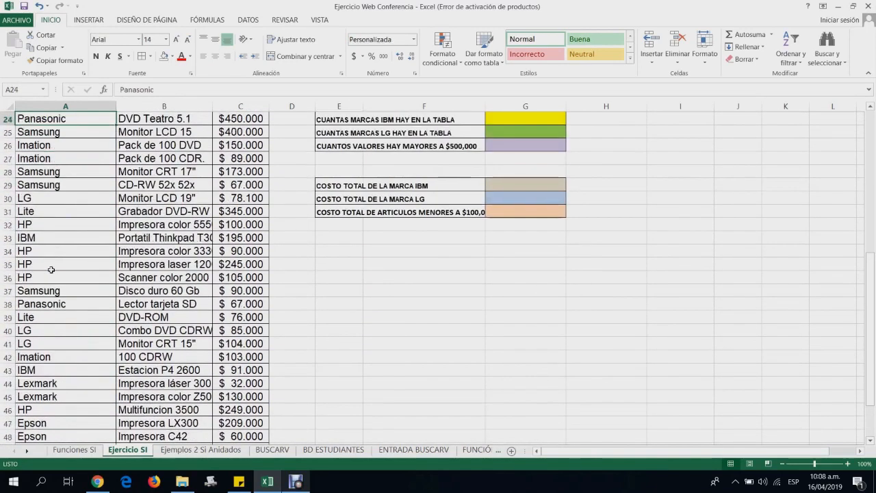
- Select all brand entries under the Marca heading, from A23 to A53
key("Up")
key("Up")
key("Up")
key("Down")
key("Down")
key("ctrl+shift+Down")
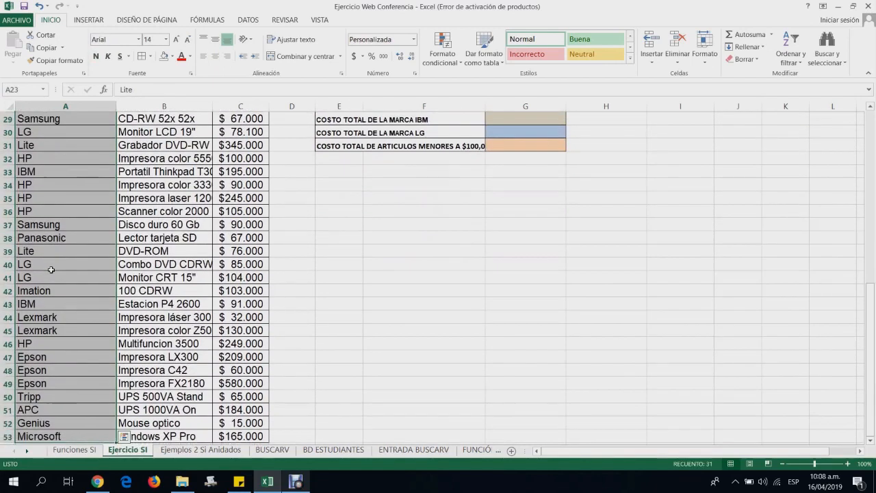
- Return to the top of the product table and select G24, the answer cell for the number of IBM brands
key("Up")
key("Up")
key("Up")
key("Up")
key("Up")
key("Down")
key("Down")
key("Down")
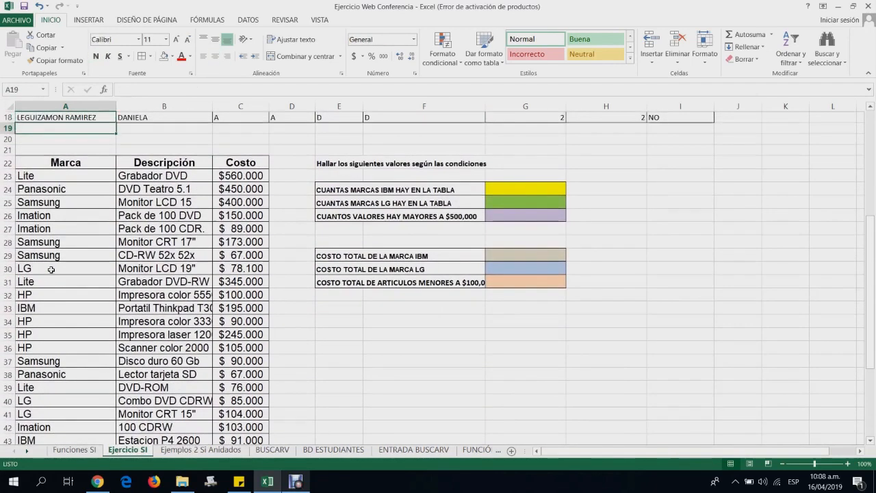
key("Down")
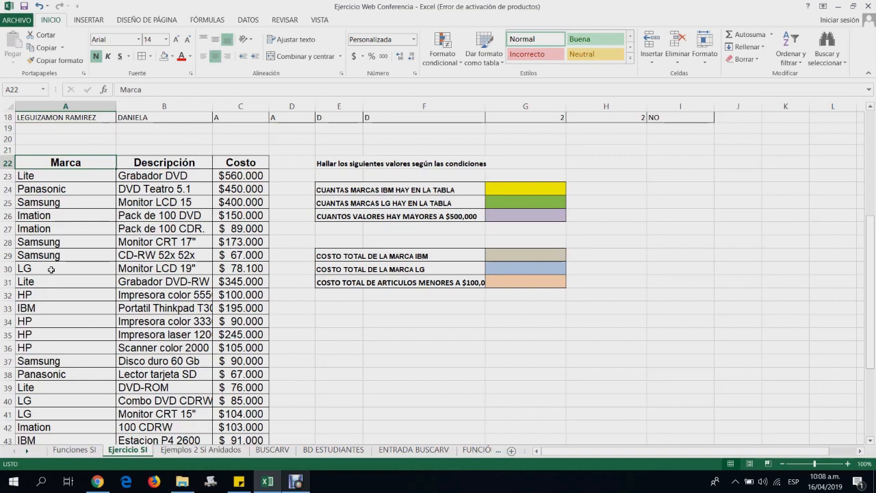
key("Down")
key("Down")
key("Up")
key("Right")
key("Right")
key("Right")
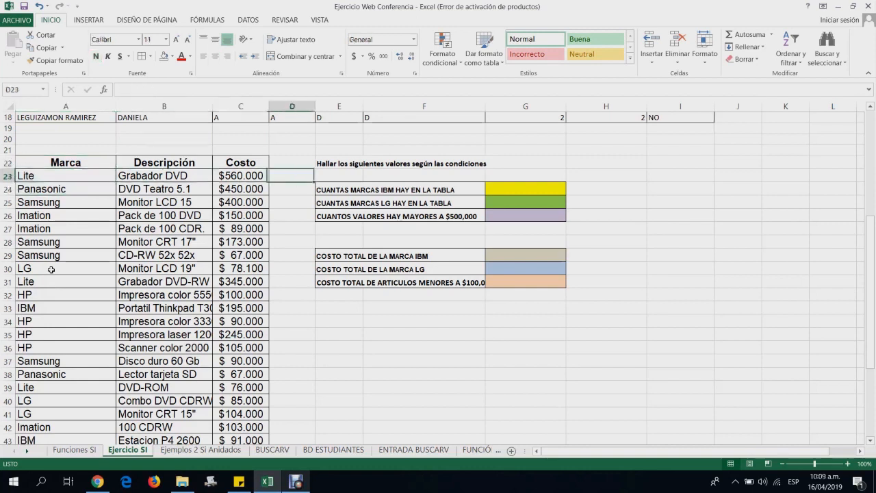
key("Down")
key("Right")
key("Right")
key("Right")
key("Left")
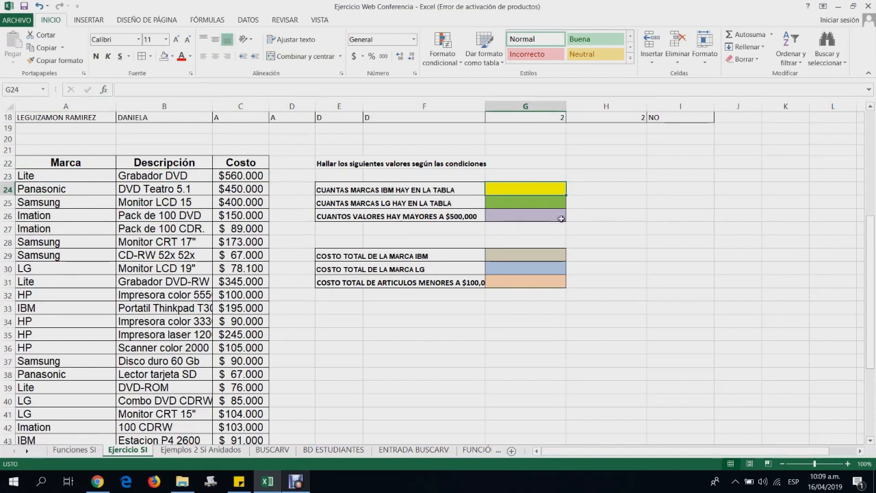
- Insert the CONTAR.SI function in G24 and keep its arguments dialog clear of the product table
left_click(103, 90)
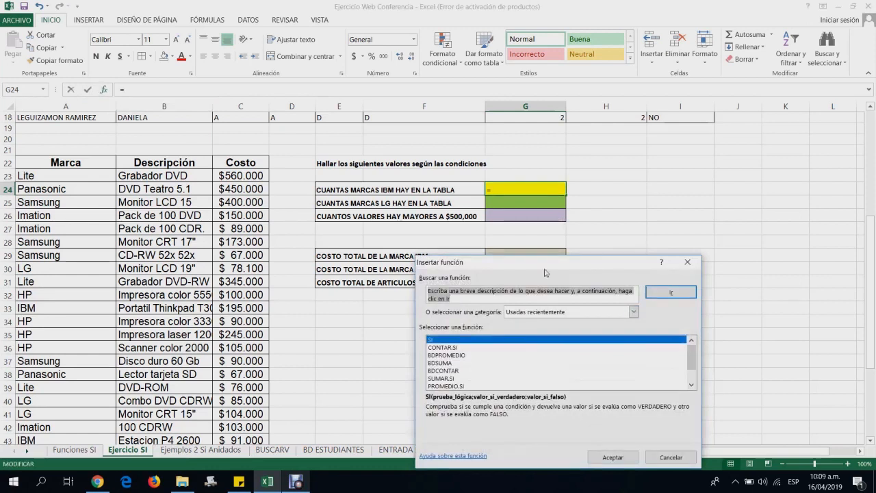
left_click_drag(546, 263, 537, 243)
left_click(435, 328)
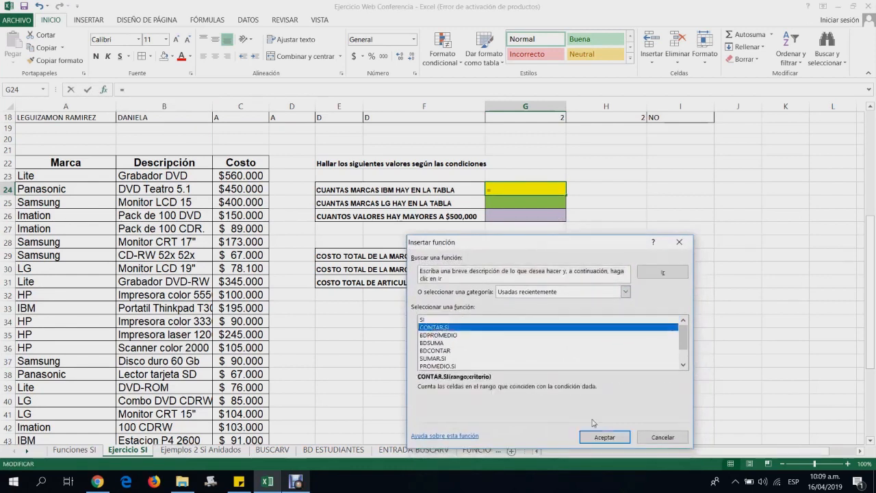
left_click(604, 436)
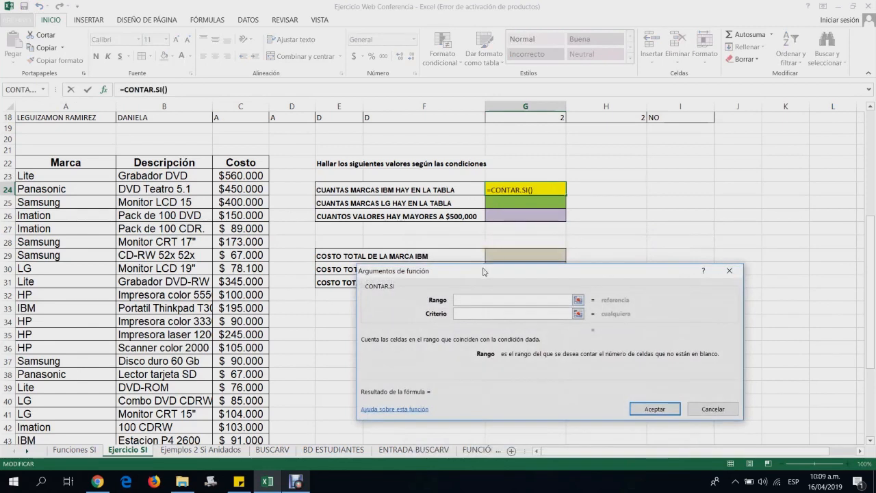
left_click_drag(485, 271, 470, 275)
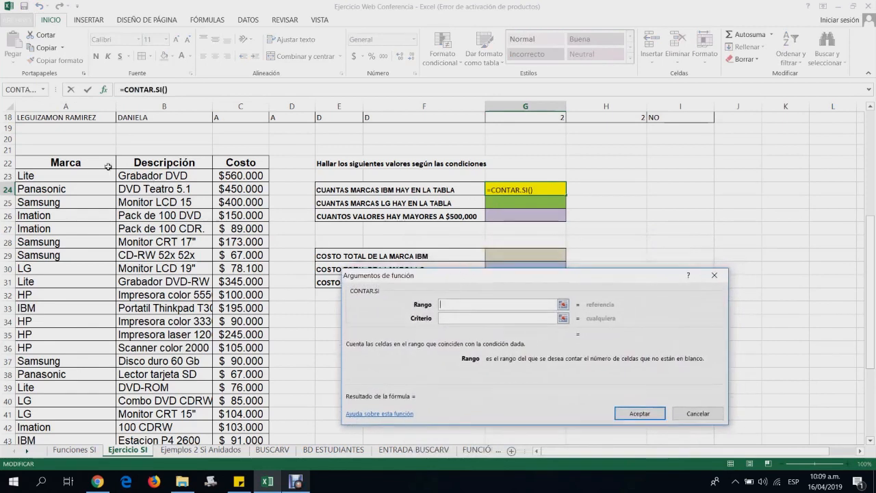
- Set the function's Rango to the whole Marca column including its heading, A22:A53
mouse_move(76, 165)
left_mouse_down()
mouse_move(171, 204)
mouse_move(241, 208)
mouse_move(238, 262)
mouse_move(246, 274)
mouse_move(229, 190)
mouse_move(71, 164)
left_mouse_up()
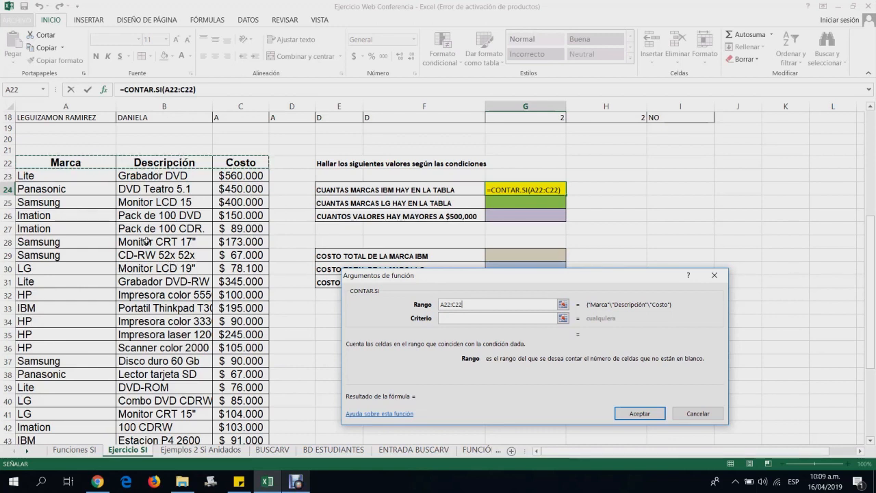
left_click(64, 163)
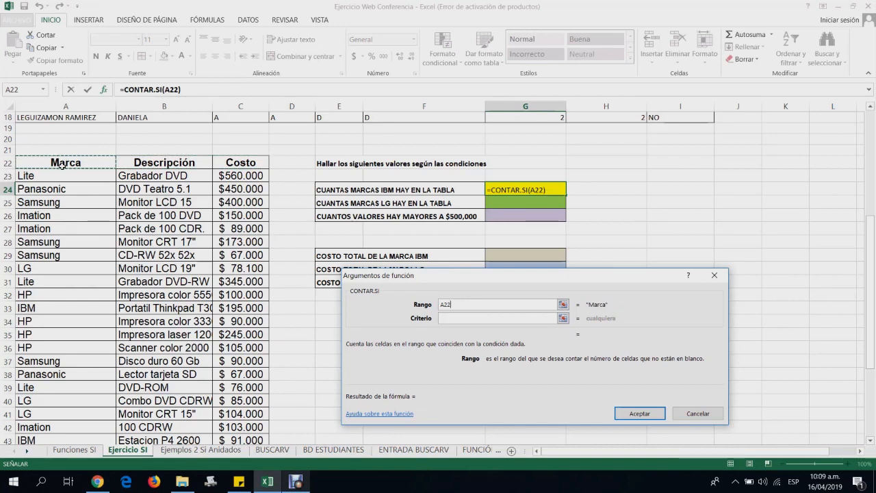
key("ctrl+shift+Down")
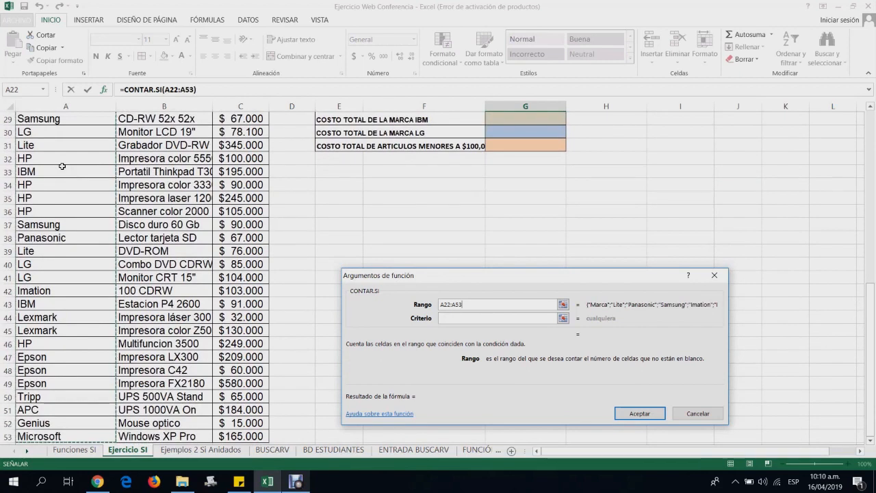
scroll(198, 209, "up", 4)
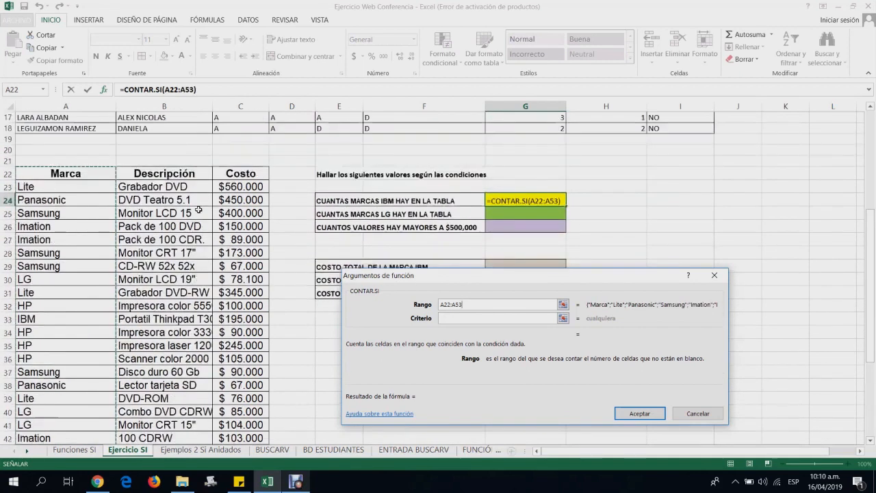
- Set the Criterio to "IBM" and accept the CONTAR.SI formula in G24
left_click(467, 318)
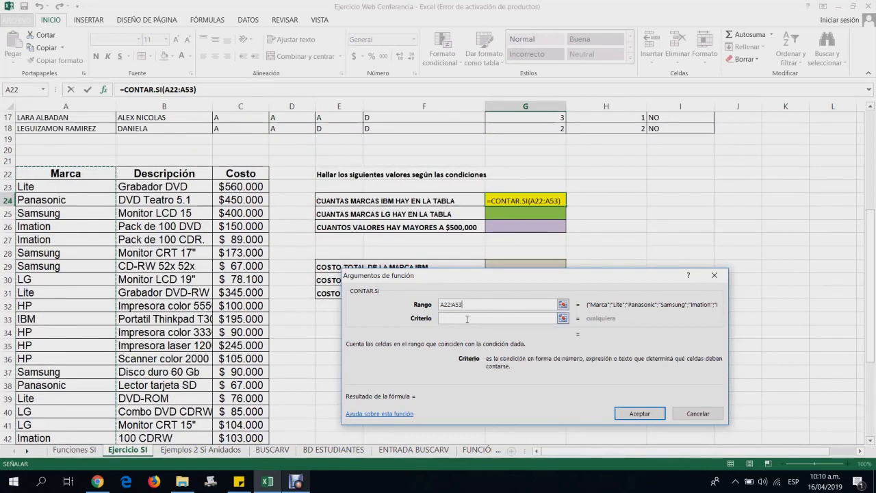
type("\"\"")
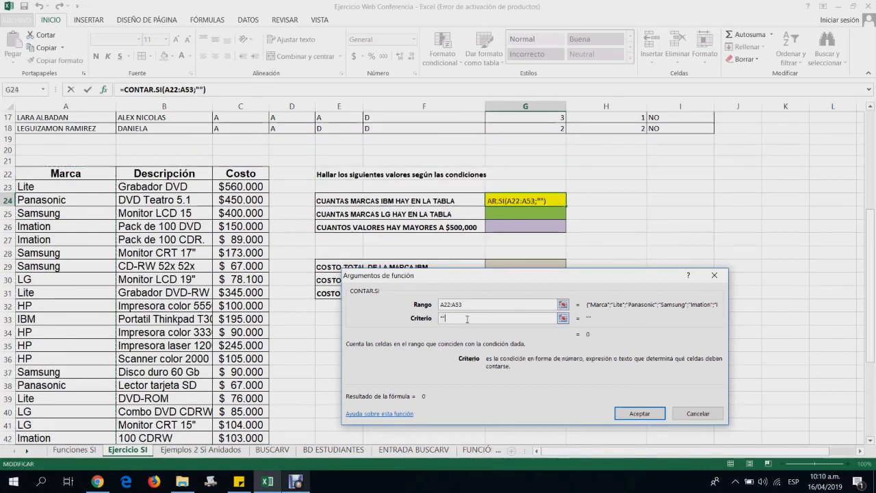
type("IBM")
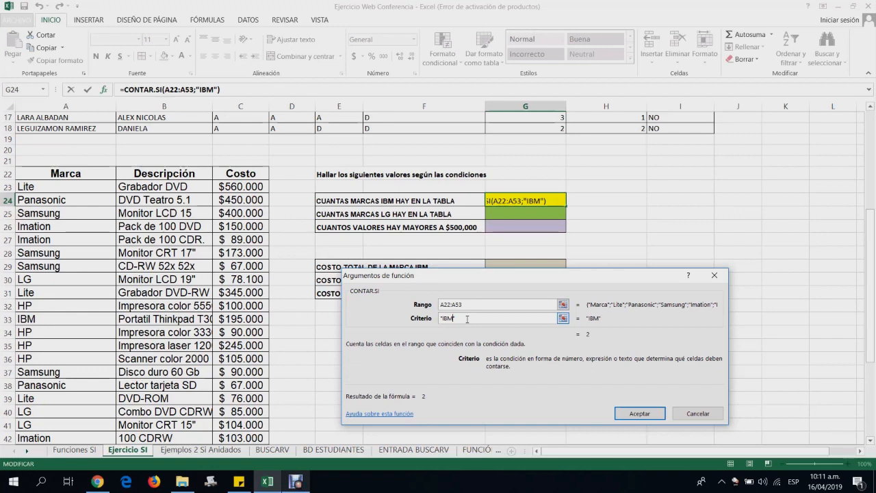
left_click(639, 413)
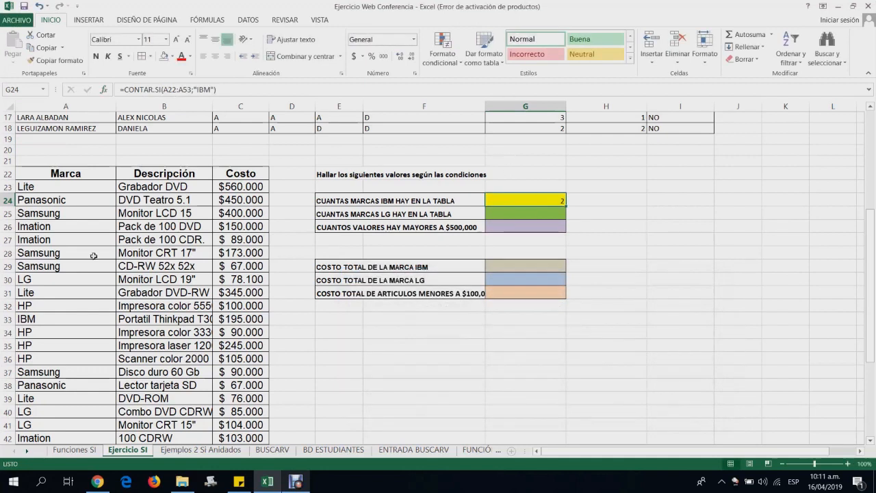
- Insert the CONTAR.SI function in G25, the answer cell for the number of LG brands
scroll(93, 255, "down", 2)
scroll(93, 255, "up", 4)
left_click(519, 280)
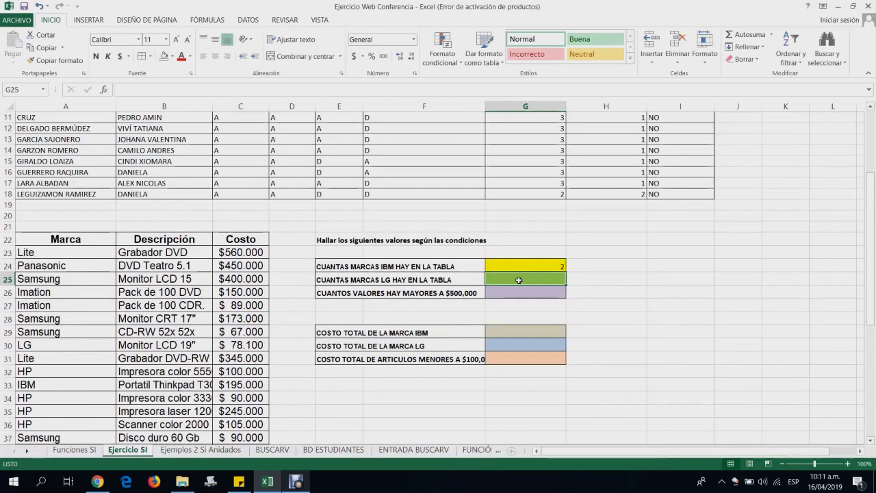
left_click(103, 89)
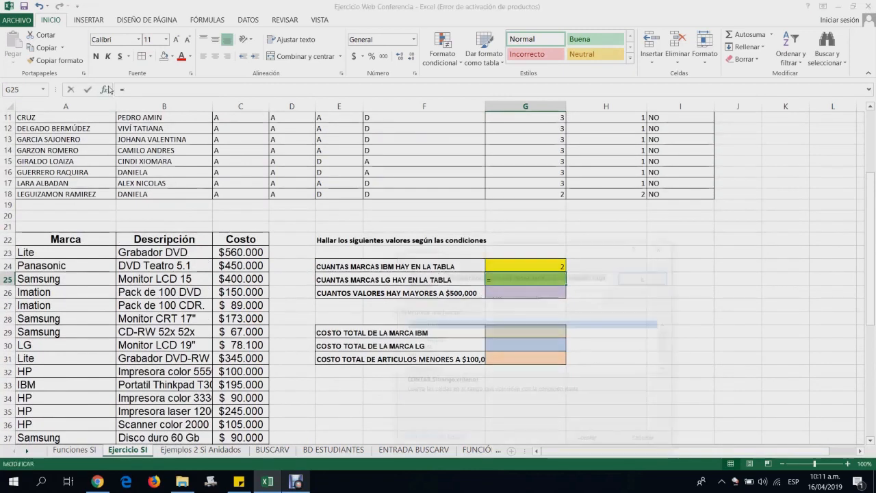
left_click(588, 442)
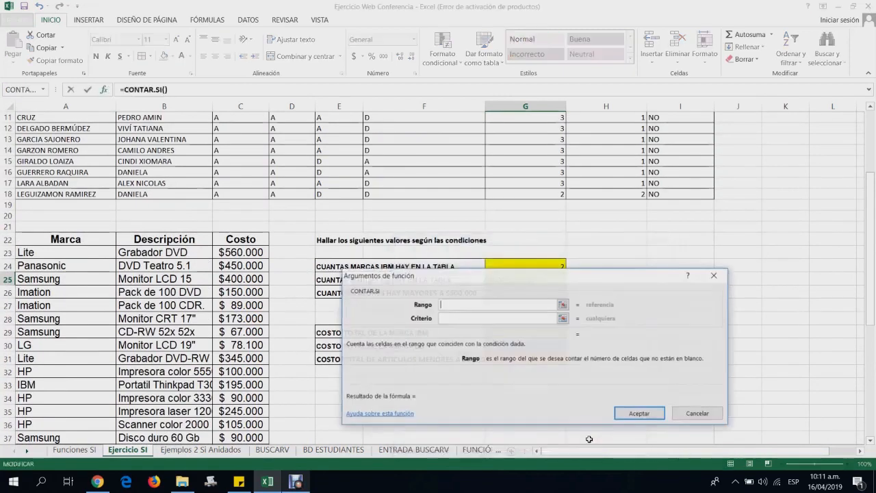
- Count the LG brands with Rango A22:A53 and Criterio "LG", and accept the formula
left_click(89, 237)
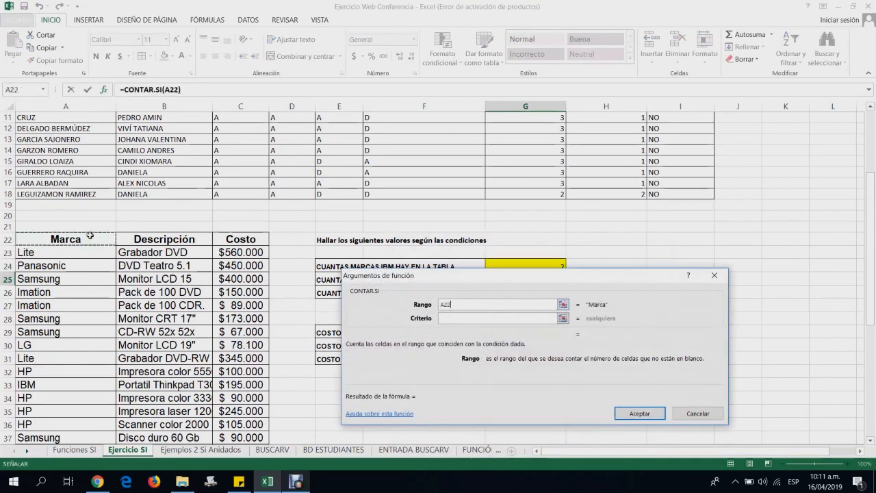
key("ctrl+shift+Down")
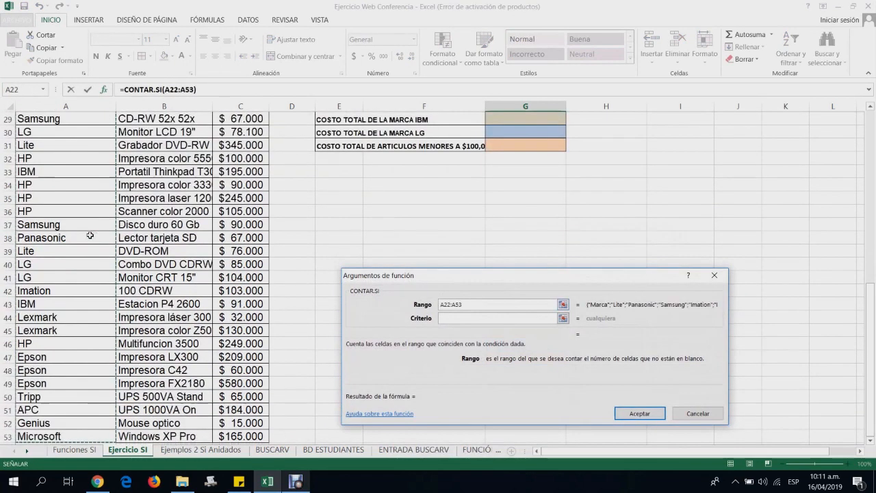
left_click(458, 319)
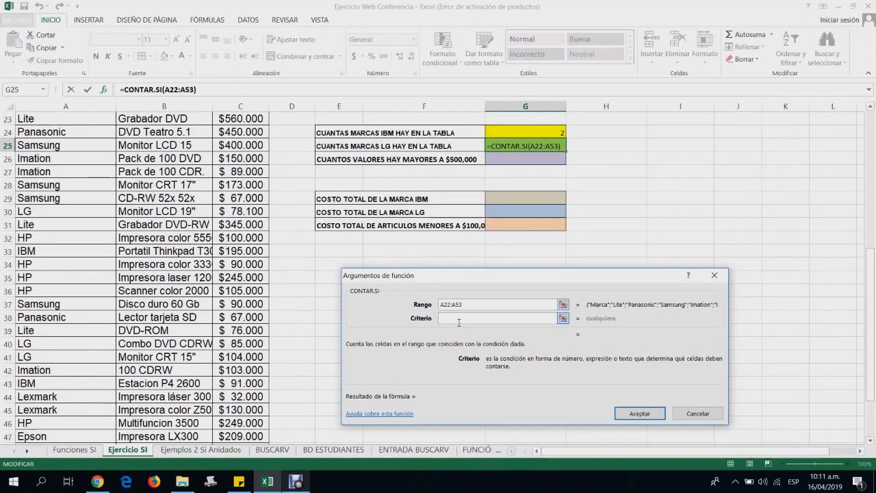
type("\"\"")
type("LG")
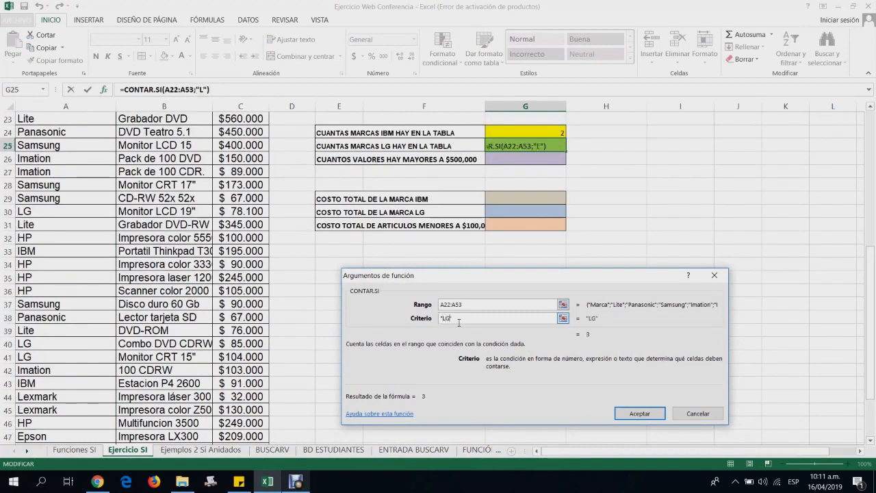
left_click(639, 413)
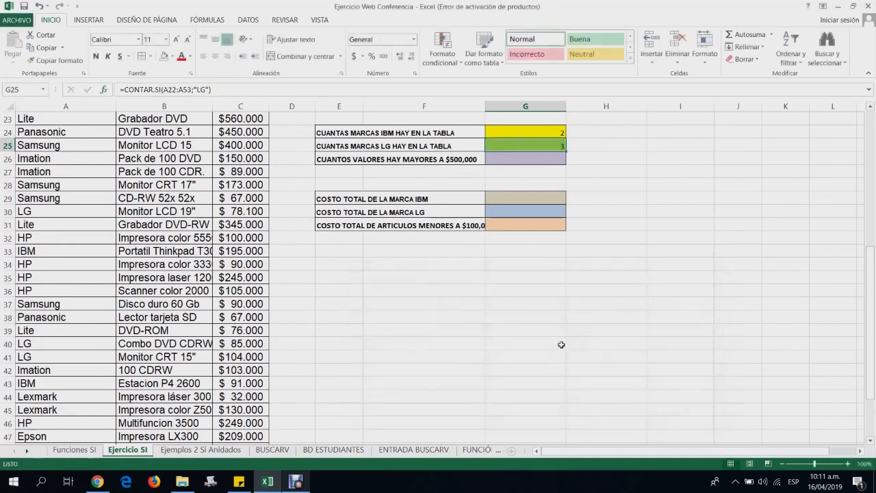
- Go through the Marca column down to its last entry to check the brands against the IBM and LG counts
scroll(98, 227, "up", 2)
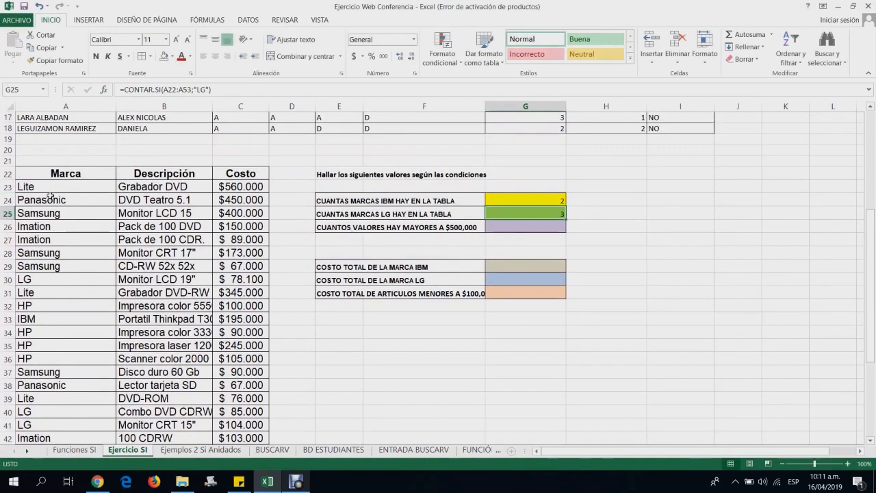
left_click(50, 197)
key("Down")
key("Down")
key("Down")
key("Down")
key("Down")
key("Down")
key("Down")
key("Down")
key("Down")
key("Down")
key("Down")
key("Down")
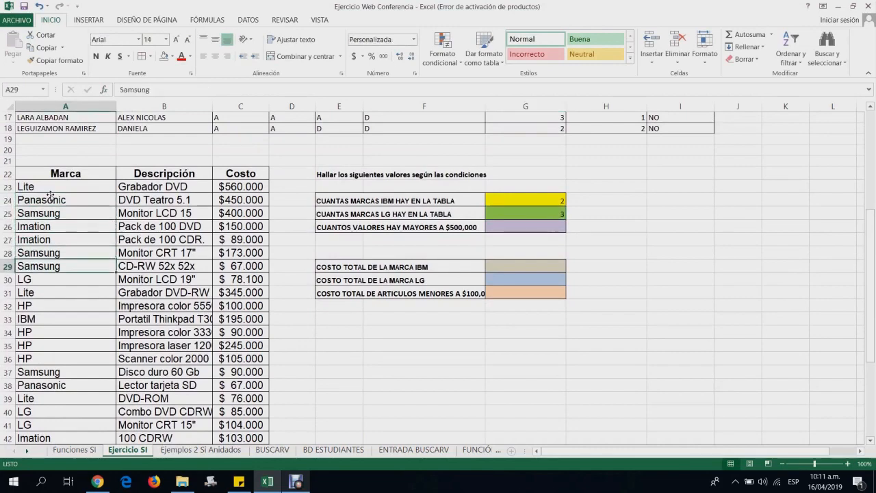
key("Down")
key("Down")
key("Down")
key("Down")
key("Down")
key("Down")
key("Down")
key("Down")
key("Down")
key("Down")
key("Down")
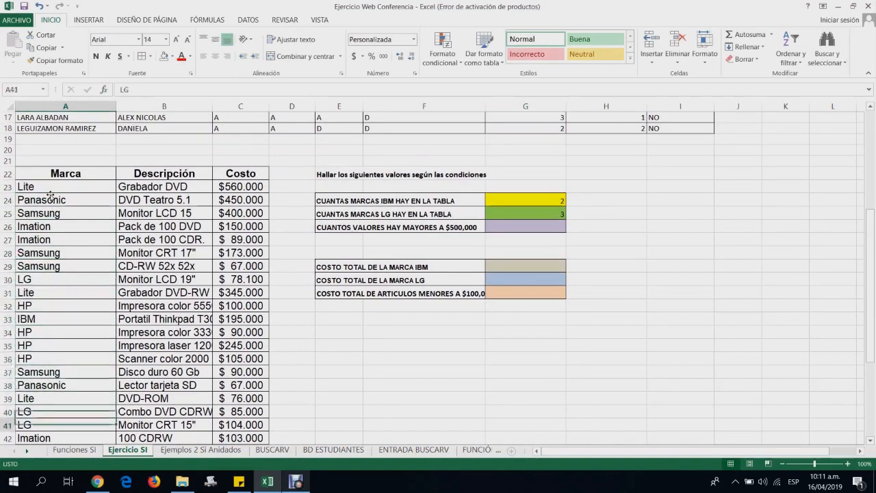
key("Down")
key("Down")
key("Down")
key("Down")
key("Down")
key("Down")
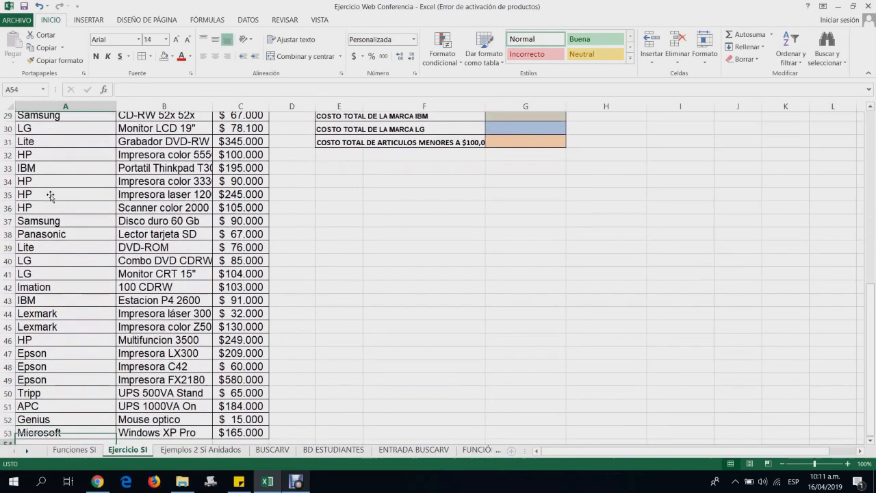
- Return to the top of the product table and select the LG count in G25 to review its formula
key("ctrl+Up")
key("Up")
key("Up")
key("Up")
key("Up")
key("Up")
key("Up")
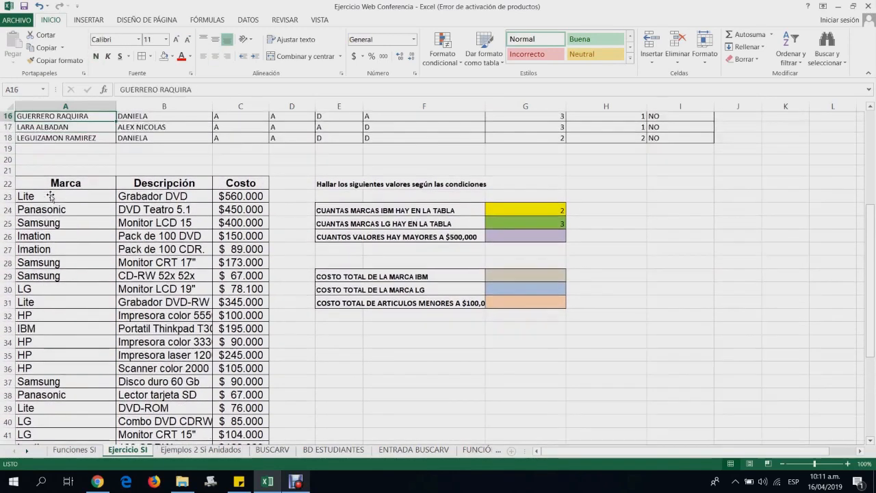
key("Down")
key("Down")
key("Down")
key("Down")
key("Down")
key("Down")
key("Down")
key("Down")
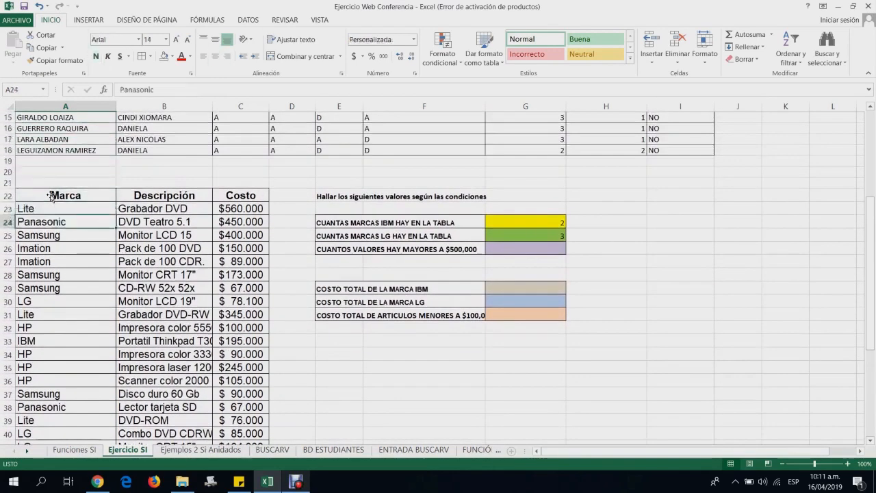
key("Right")
key("Right")
key("Right")
key("Right")
key("Right")
key("Right")
key("Down")
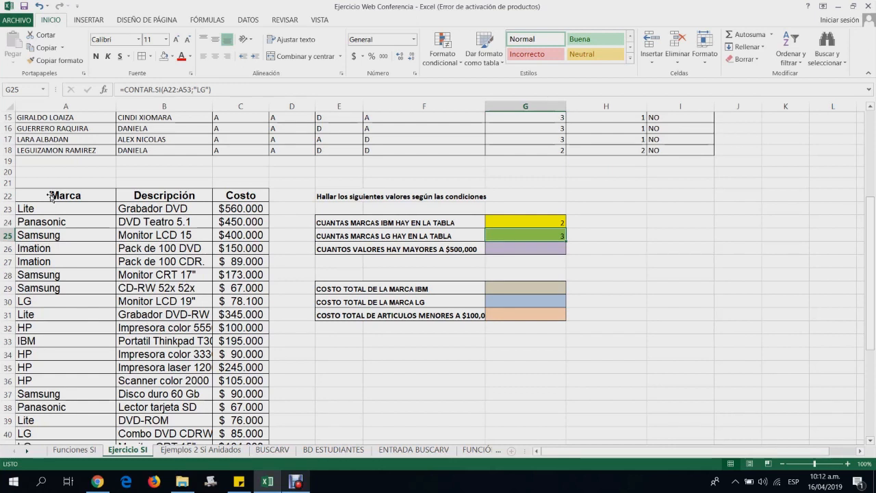
- Retype the final M of the IBM brand entry in A33
scroll(48, 358, "down", 1)
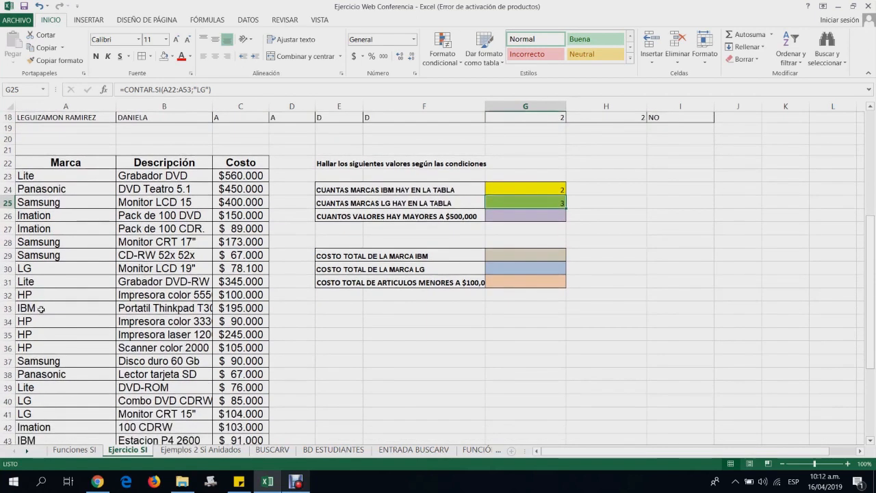
double_click(41, 308)
key("BackSpace")
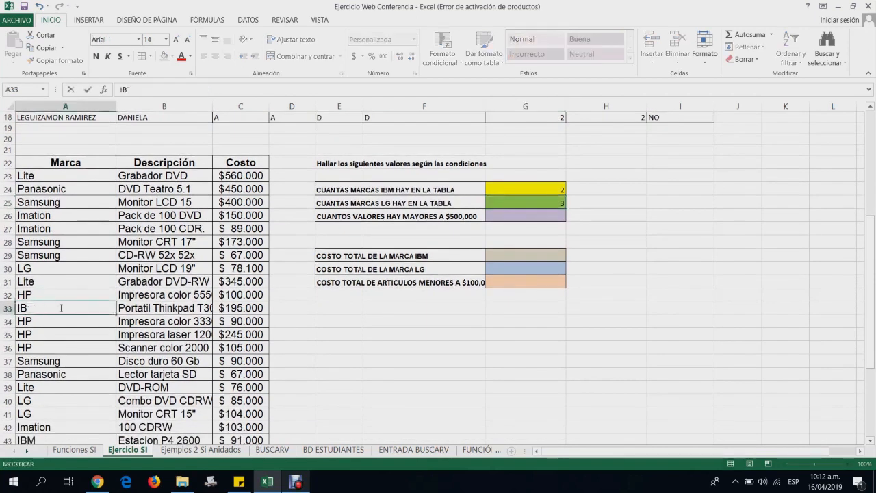
type("M")
key("Return")
- Check the Marca entries around A33 and stop at the LG entry in A30
key("Down")
key("Down")
key("Down")
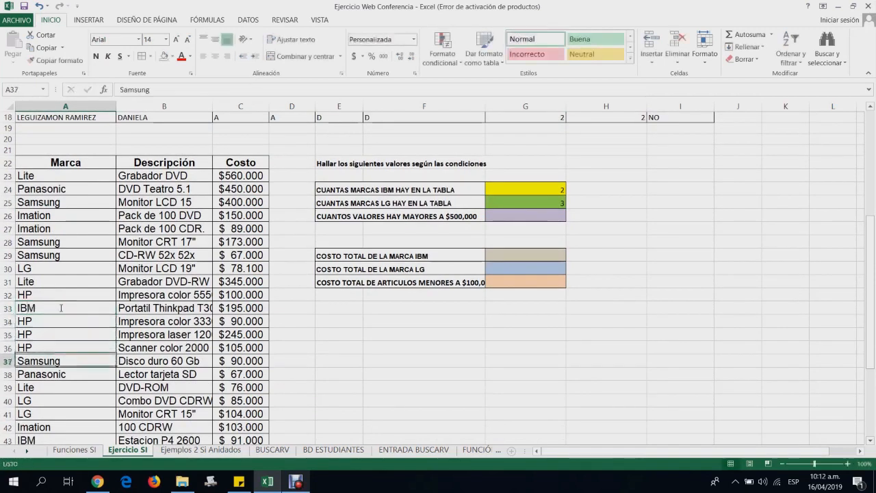
key("Up")
key("Up")
key("Up")
key("Up")
key("Up")
key("Up")
key("Up")
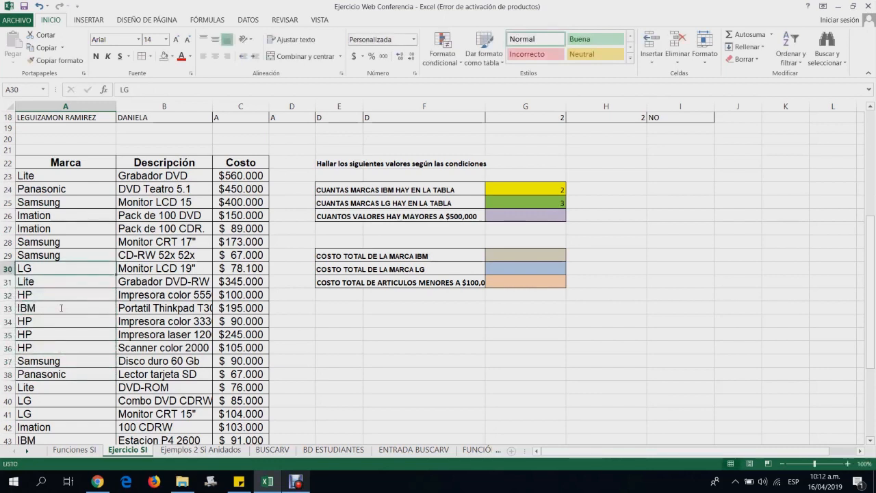
- Change the brand in A30 to LG´S, review the LG count formula in G25 and check the Marca entries
double_click(50, 268)
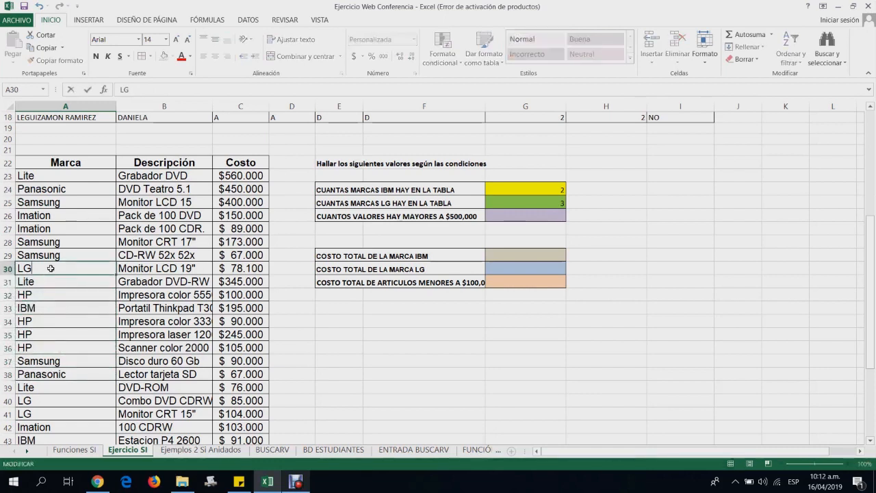
type("´S")
key("Return")
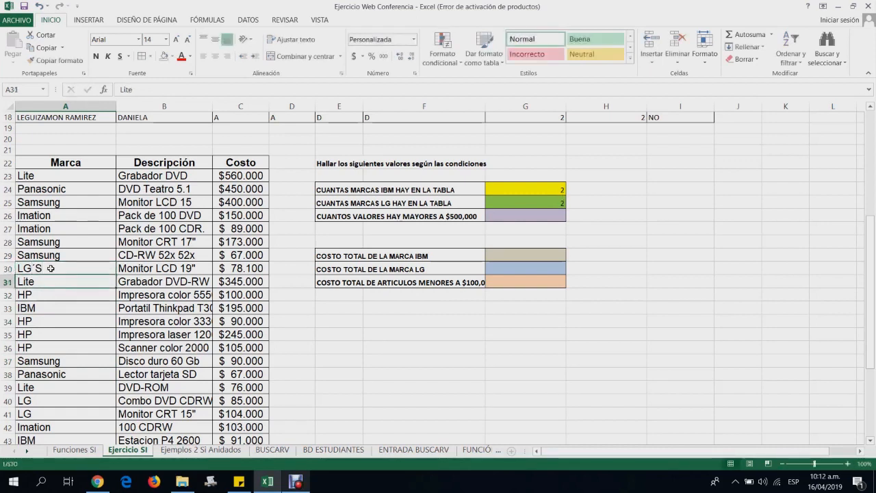
left_click(553, 204)
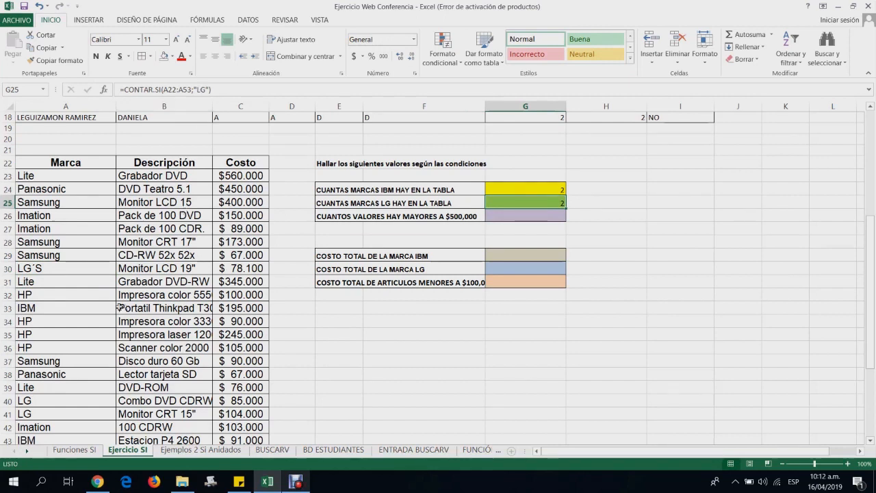
left_click(39, 267)
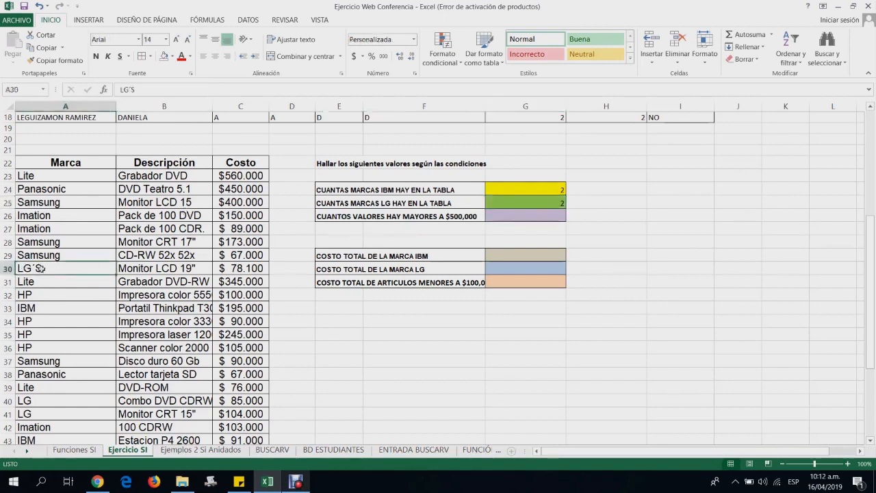
scroll(54, 271, "down", 2)
scroll(53, 272, "down", 2)
scroll(53, 272, "up", 2)
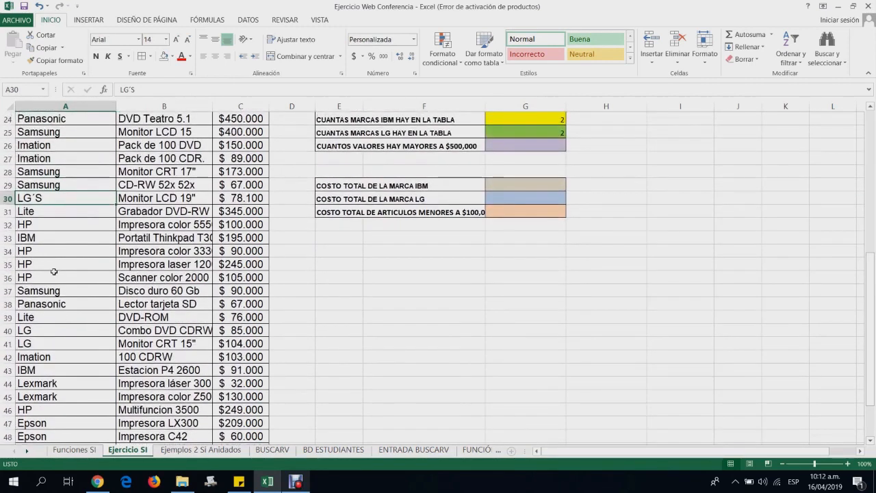
scroll(53, 271, "up", 2)
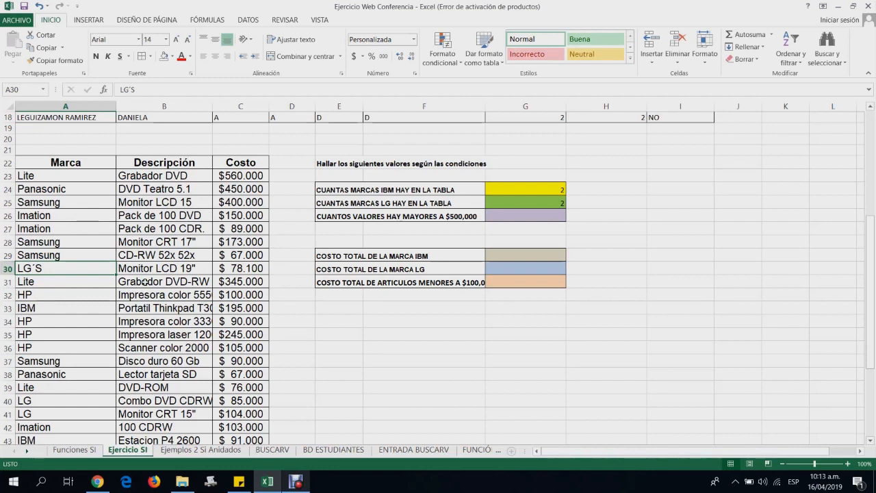
- Restore the brand in A30 to LG
double_click(60, 267)
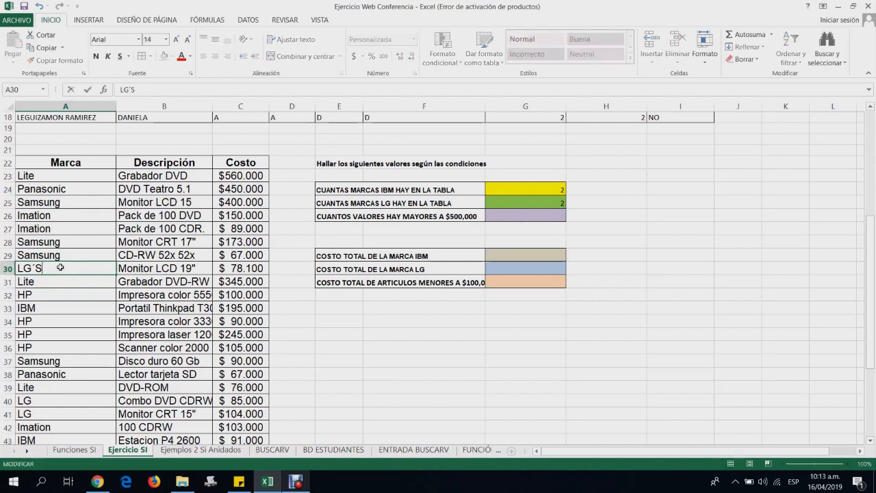
key("BackSpace")
key("BackSpace")
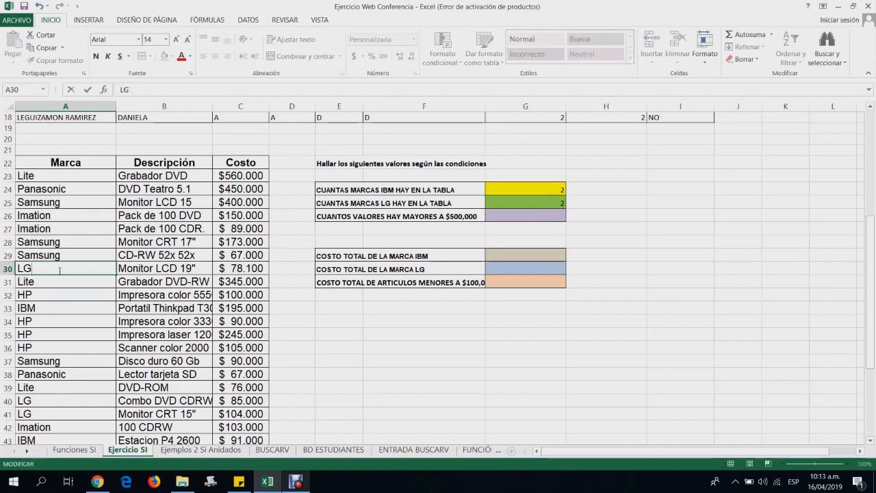
key("Return")
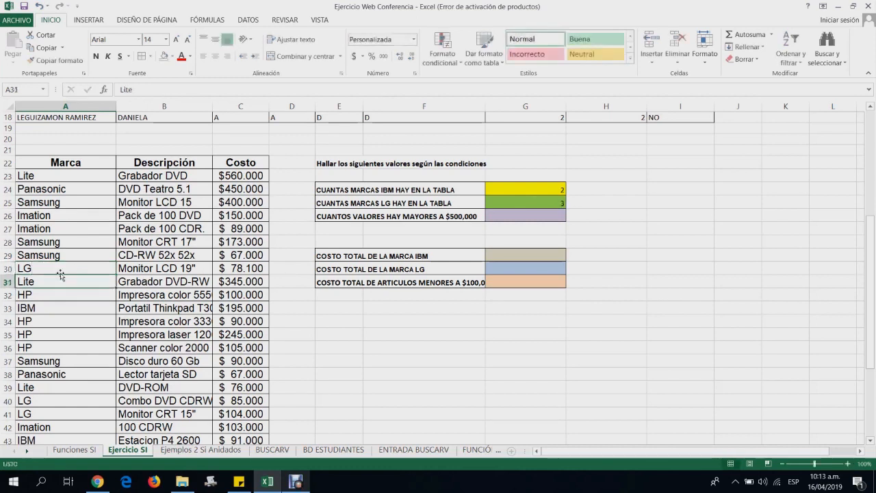
- Insert a CONTAR.SI function in G26 with the Costo column C22:C53 as its range
left_click(529, 215)
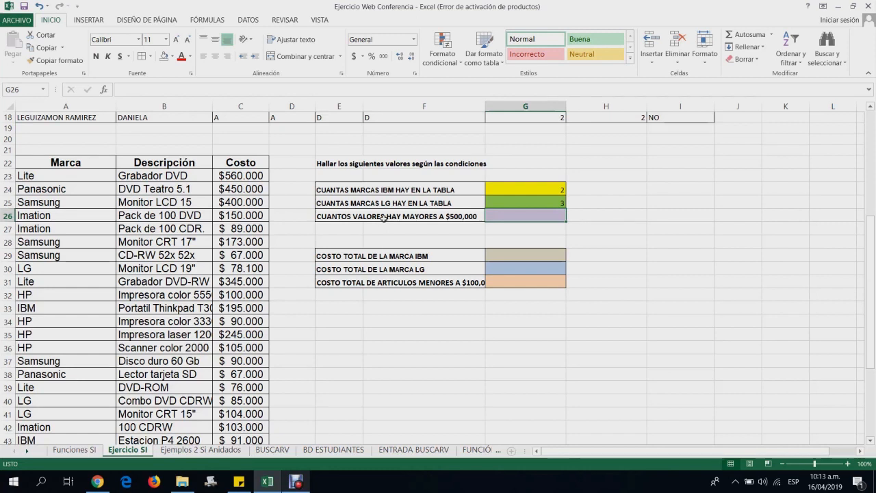
left_click(103, 89)
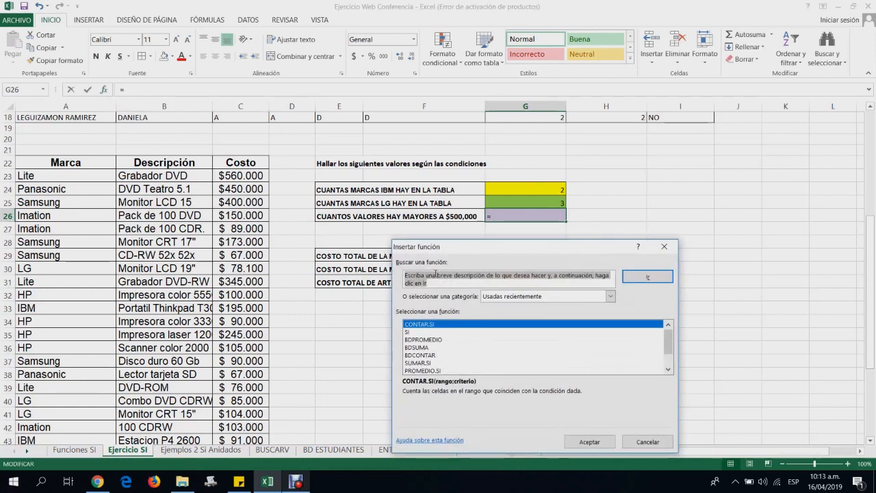
left_click(592, 441)
left_click(243, 162)
key("ctrl+shift+Down")
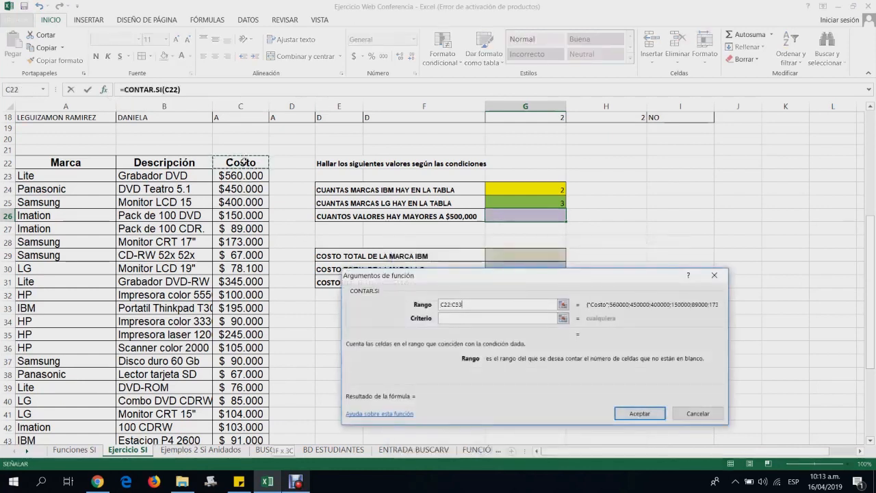
scroll(309, 209, "up", 4)
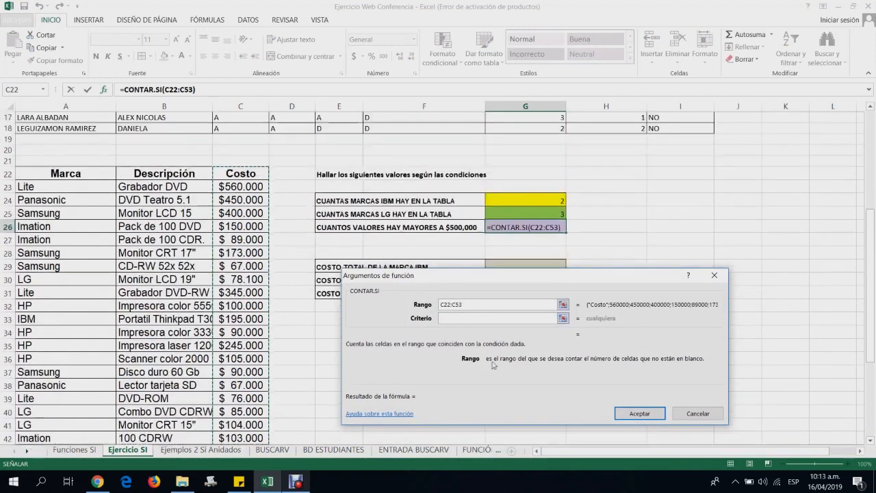
- Set the CONTAR.SI criterion to >=500000 and accept the formula in G26
left_click(465, 318)
type(">=50")
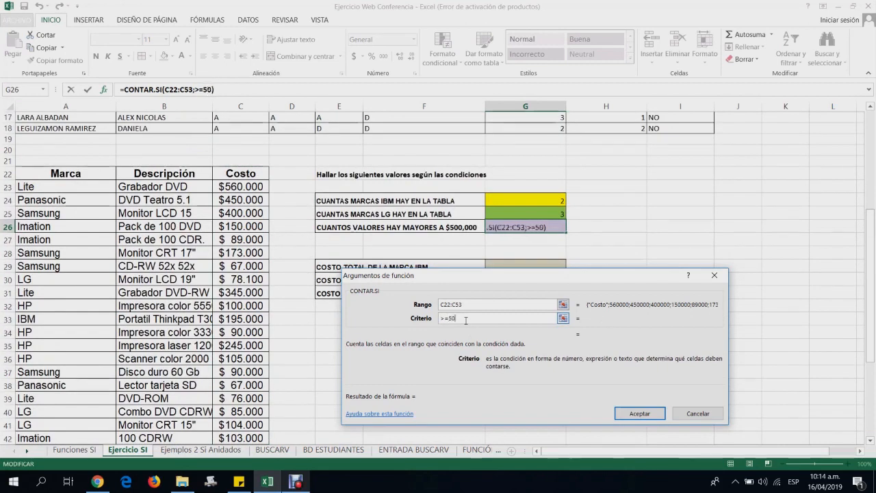
type("0000")
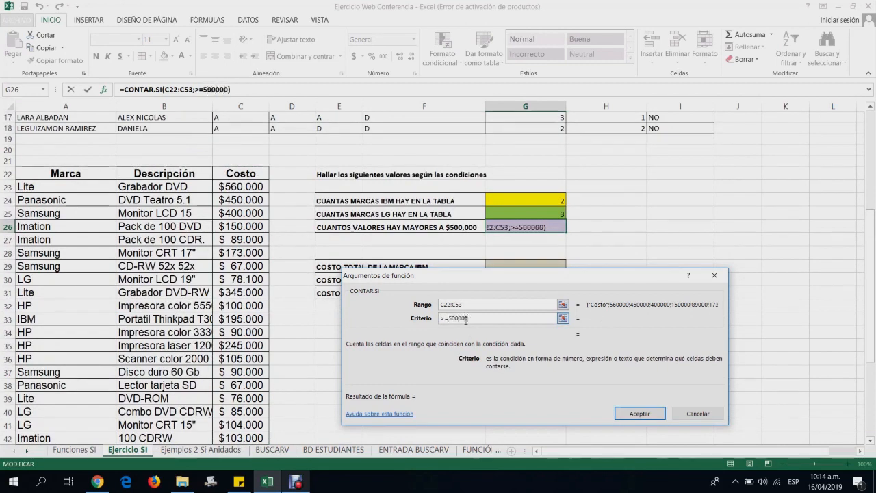
left_click(627, 413)
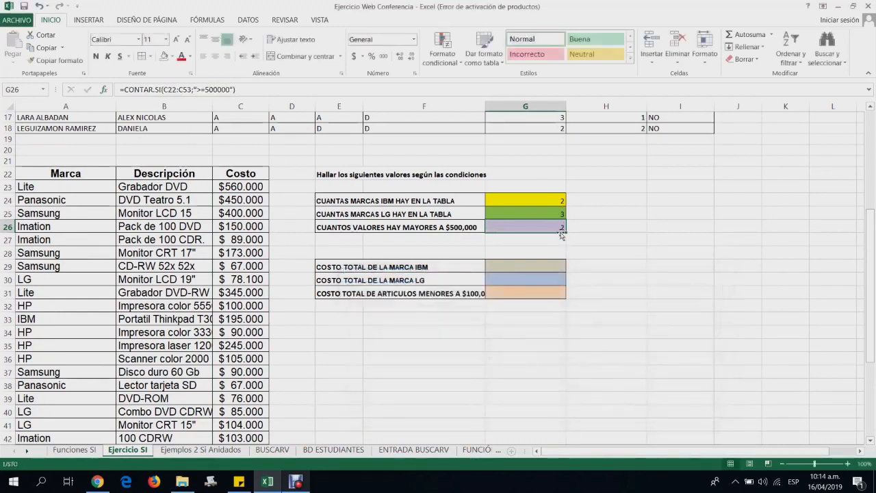
- Check the Costo column for values of at least 500000, then review the count formula in G26
left_click(253, 187)
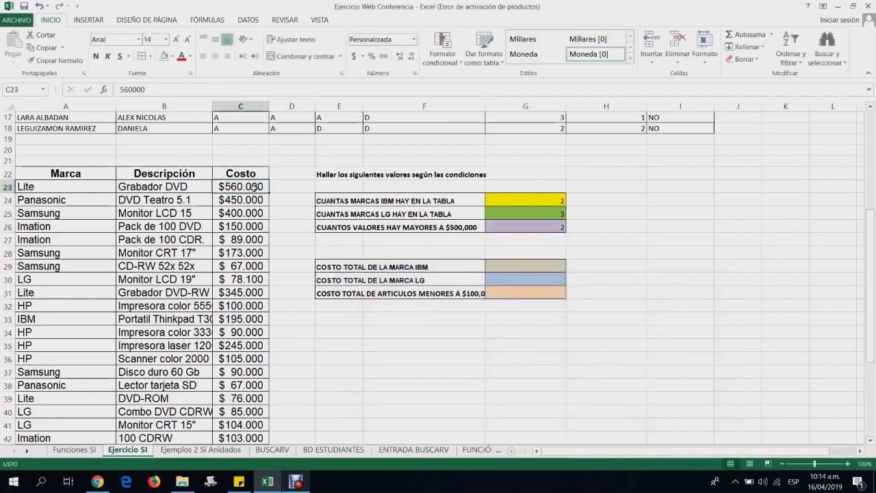
scroll(254, 186, "down", 3)
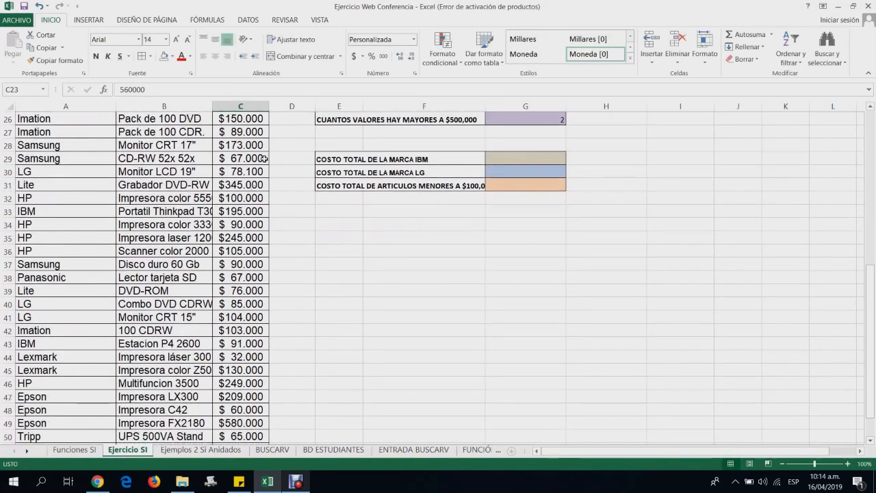
scroll(256, 142, "up", 8)
scroll(243, 167, "down", 9)
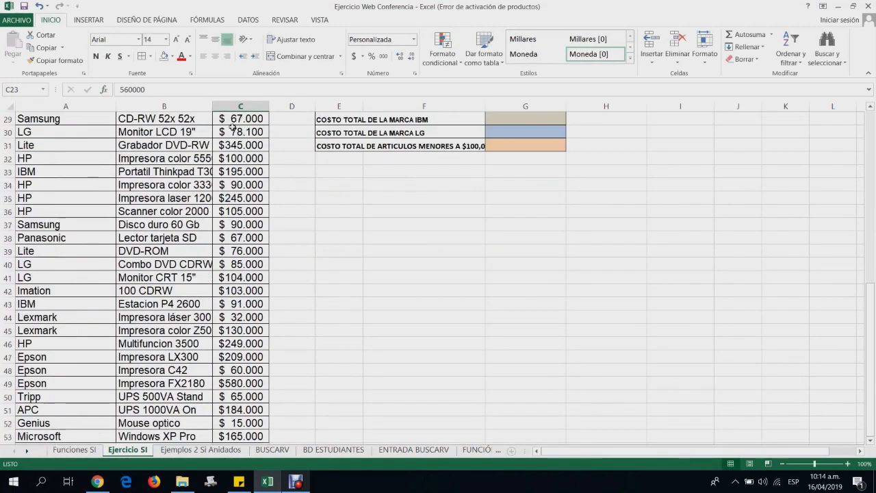
scroll(243, 315, "down", 2)
left_click(245, 304)
scroll(244, 304, "up", 4)
scroll(244, 304, "up", 2)
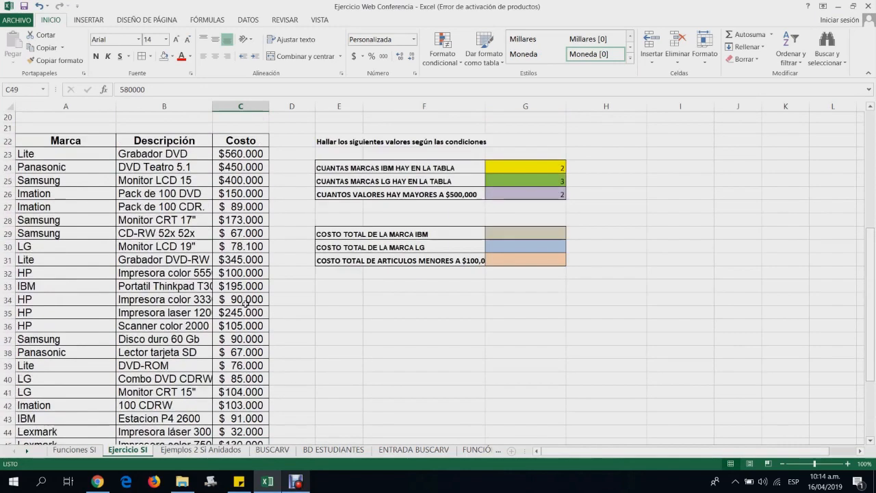
left_click(535, 226)
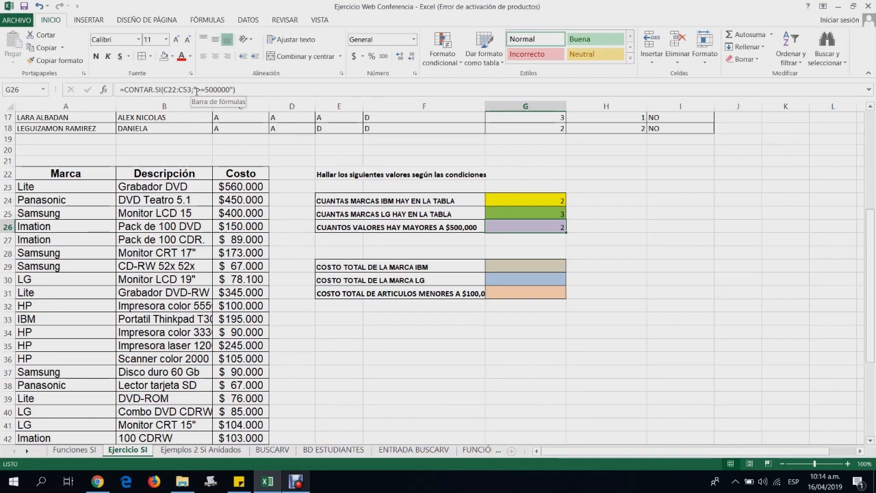
- Search for the SUMAR.SI function and insert it in G29 for the total cost of the IBM brand
left_click(505, 266)
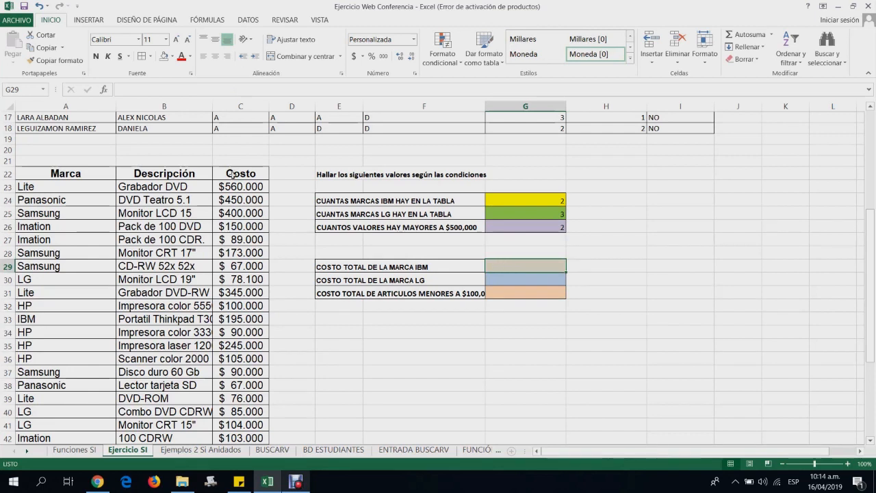
left_click(105, 90)
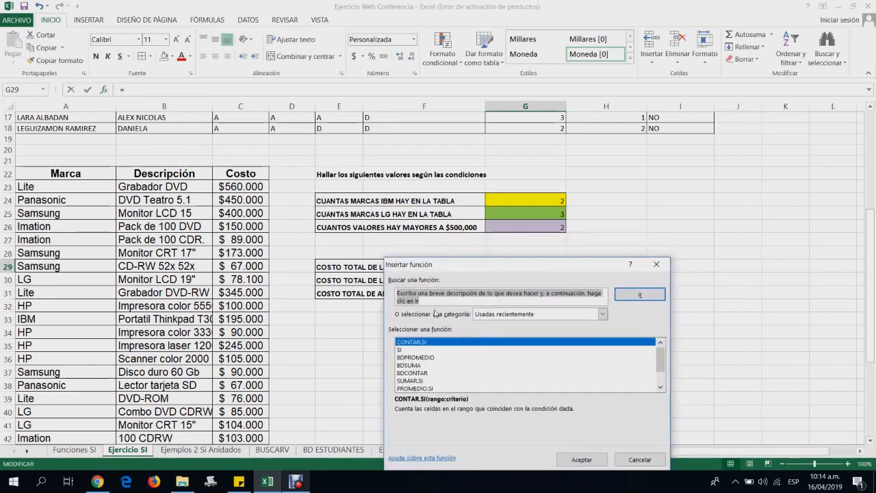
type("SUMAR.SI")
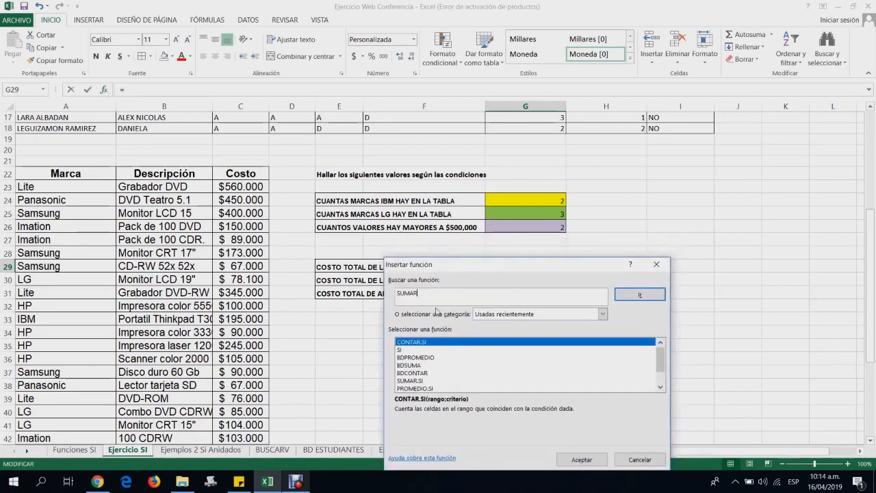
left_click(642, 299)
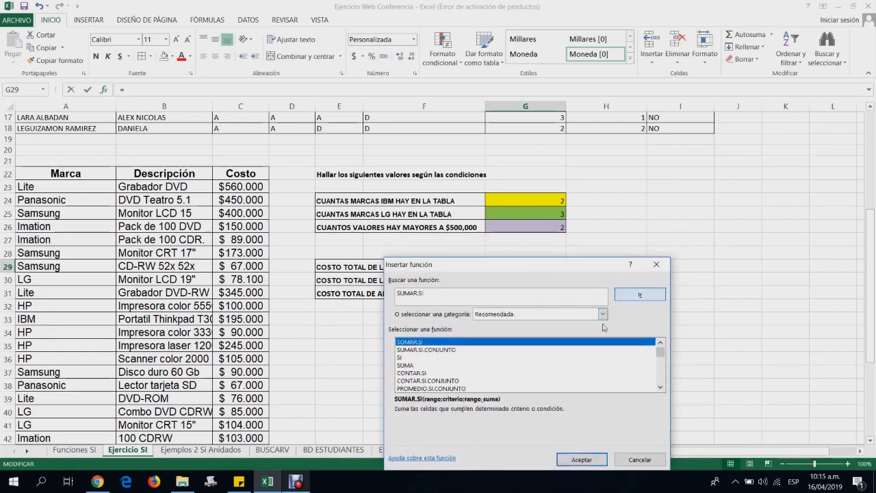
left_click(587, 458)
left_click_drag(536, 293, 529, 325)
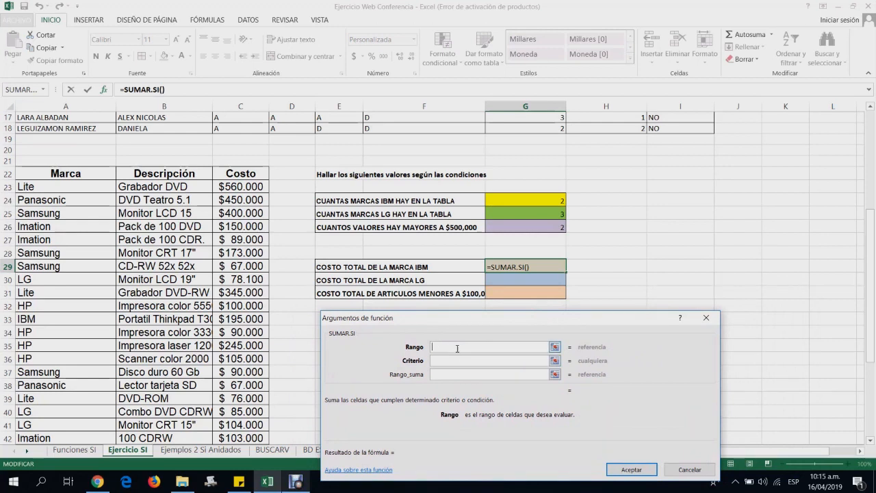
- Set the SUMAR.SI range to the Marca column A22:A53 and its criterion to "IBM"
left_click(59, 174)
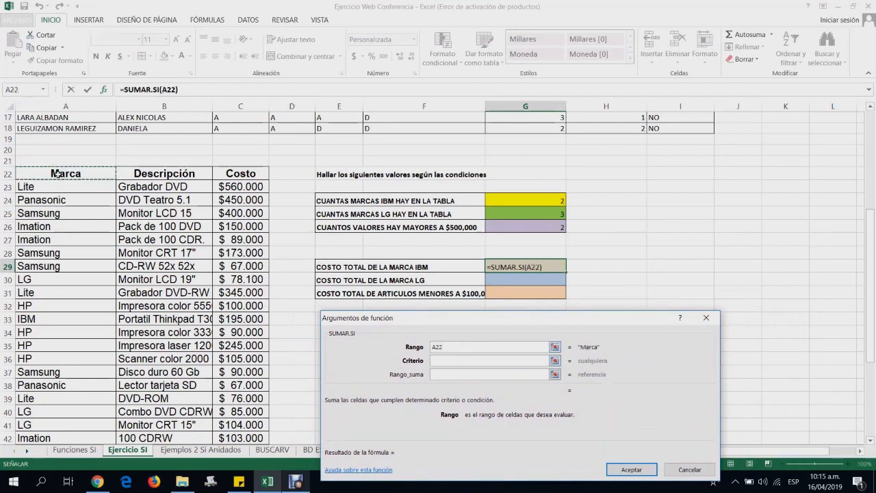
key("ctrl+shift+Down")
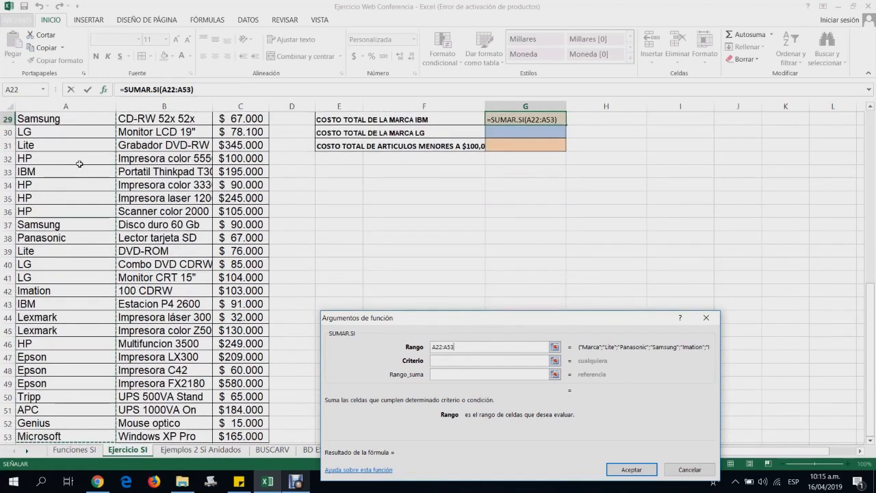
scroll(88, 167, "up", 2)
scroll(88, 167, "up", 2)
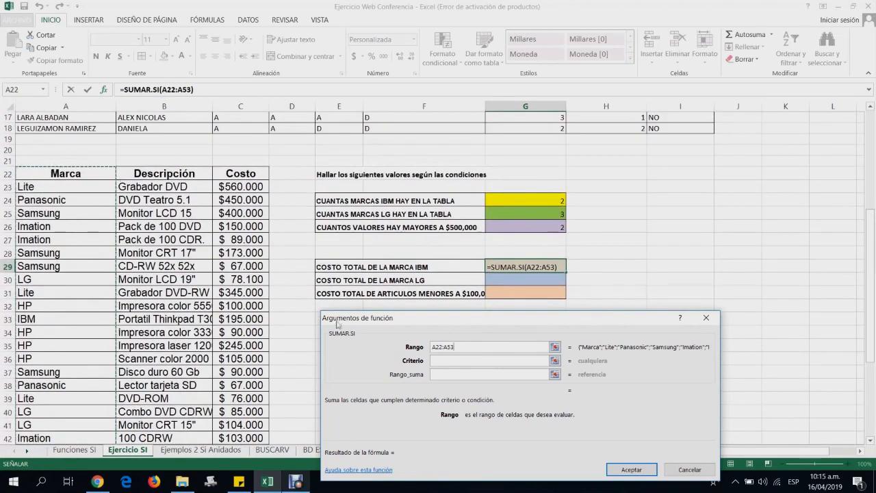
left_click(435, 361)
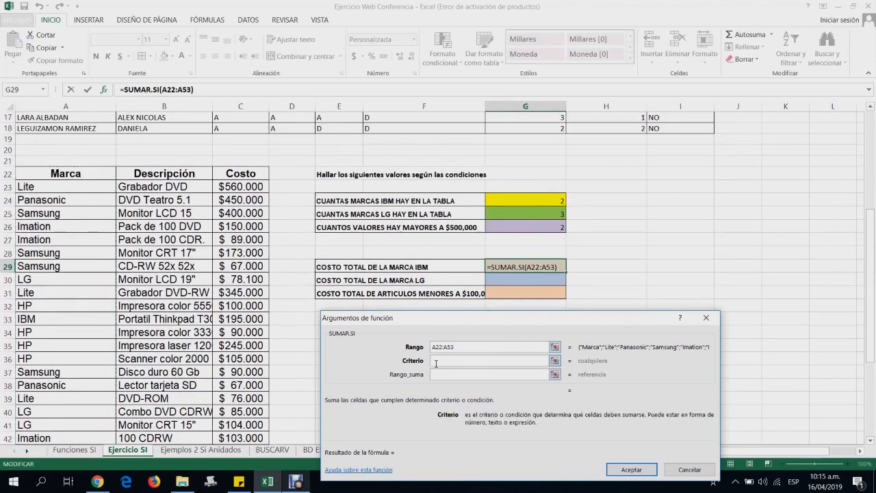
type("\"\"")
type("I")
type("BM")
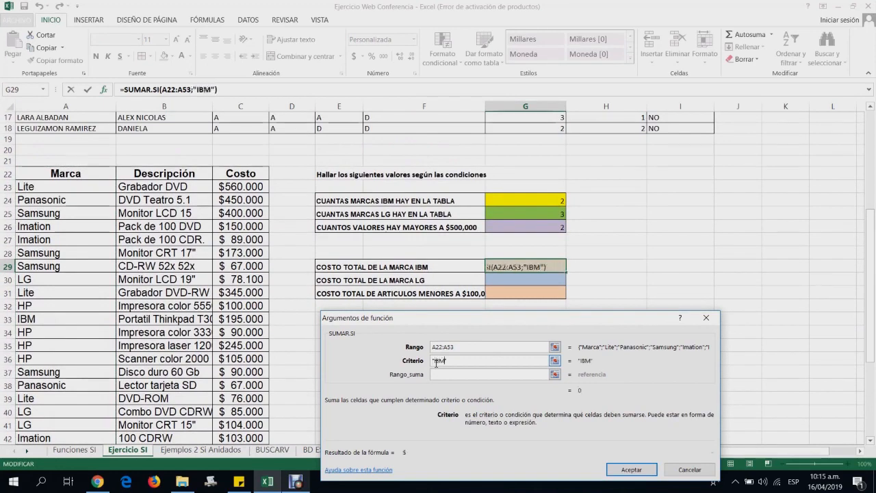
- Set the sum range to the Costo column C22:C53 and accept the SUMAR.SI formula in G29
left_click(449, 373)
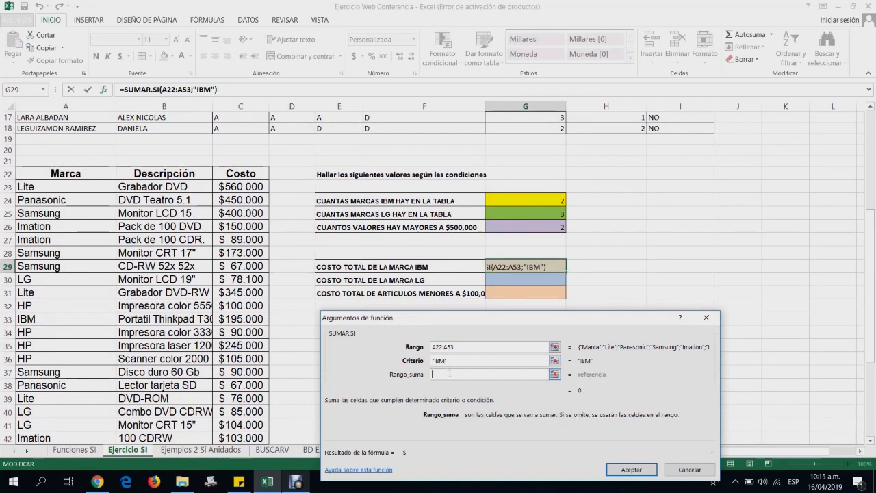
left_click(241, 174)
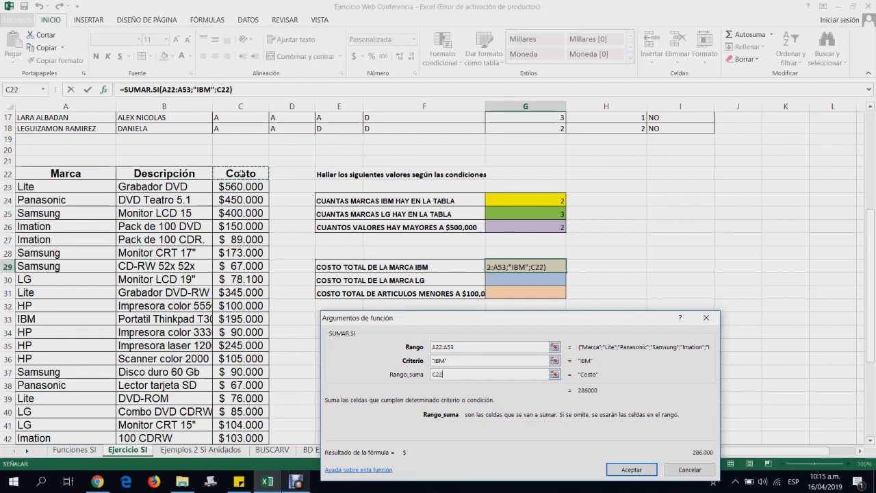
left_click_drag(241, 174, 241, 441)
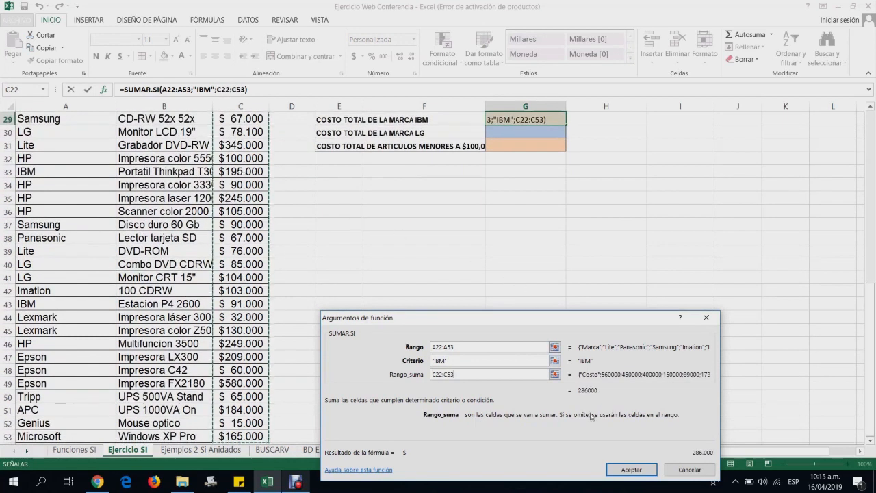
left_click(630, 470)
scroll(512, 253, "up", 4)
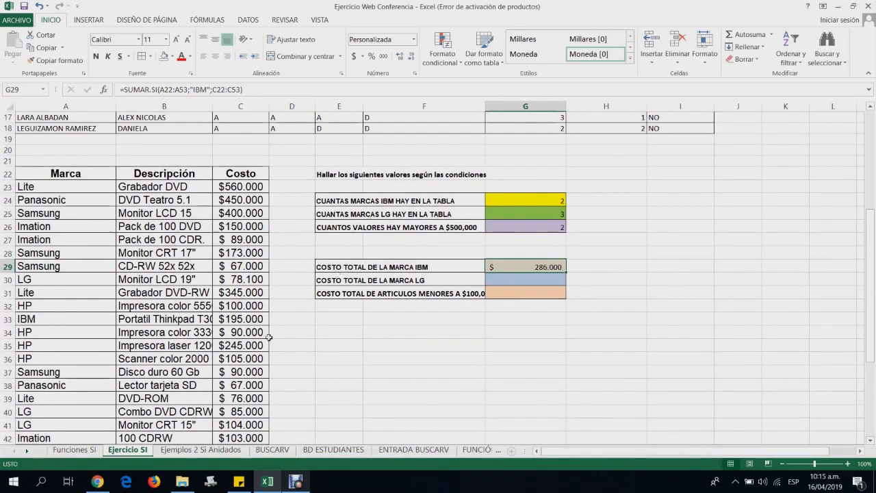
- Select the two IBM costs in C33 and C43 together to check their sum against the total in G29
left_click(253, 320)
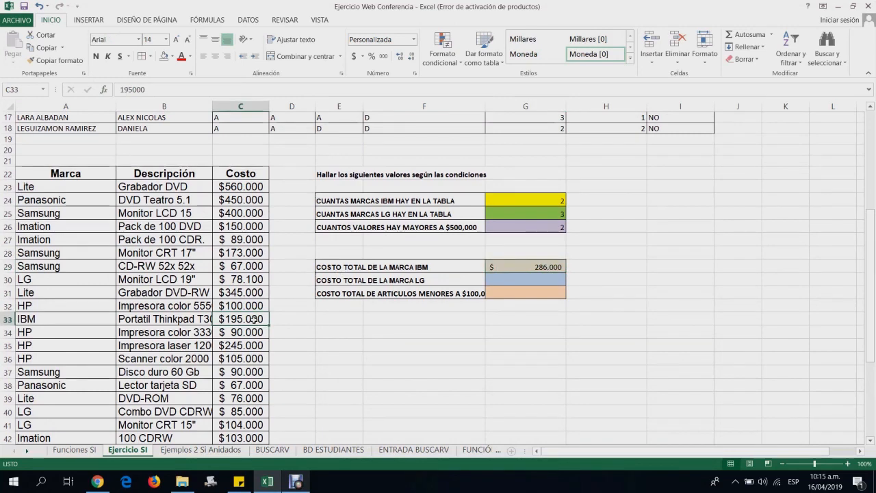
scroll(253, 320, "down", 5)
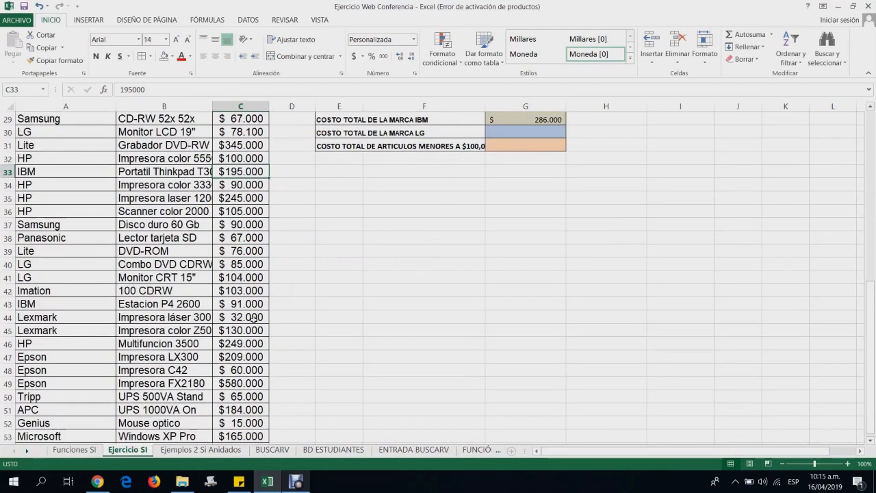
scroll(253, 319, "up", 1)
left_click(235, 305, "ctrl")
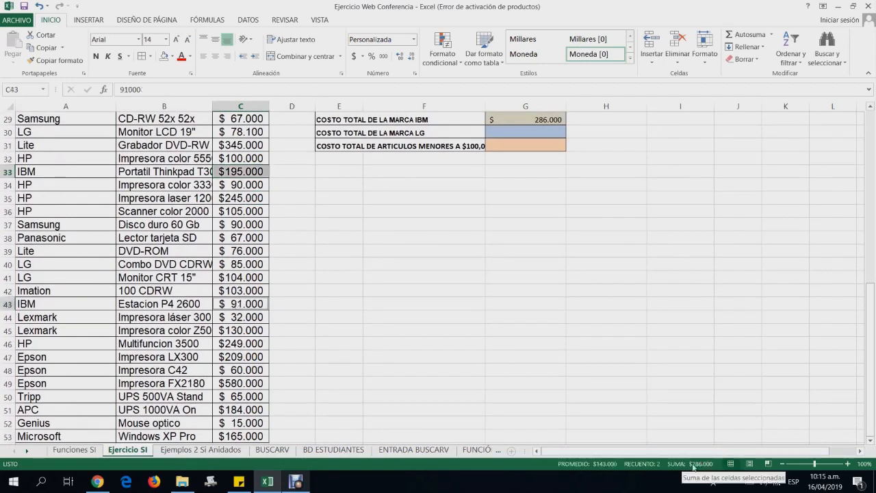
scroll(336, 278, "up", 4)
scroll(318, 278, "down", 4)
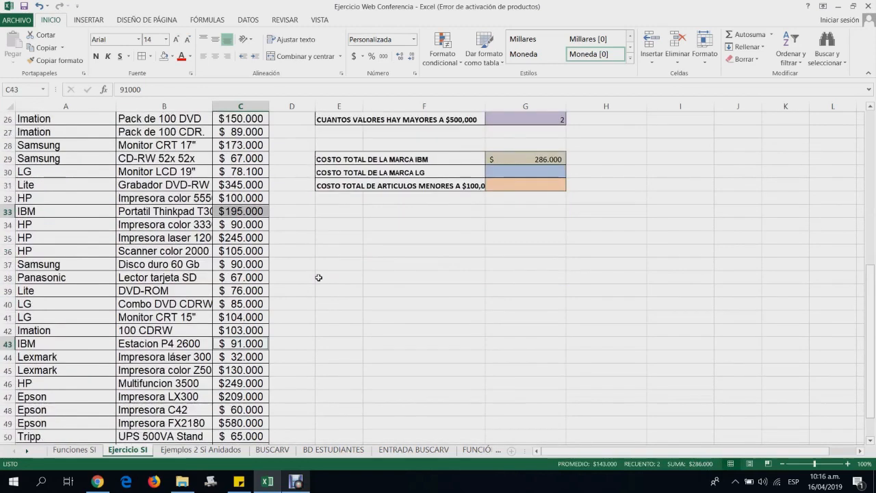
scroll(318, 278, "up", 1)
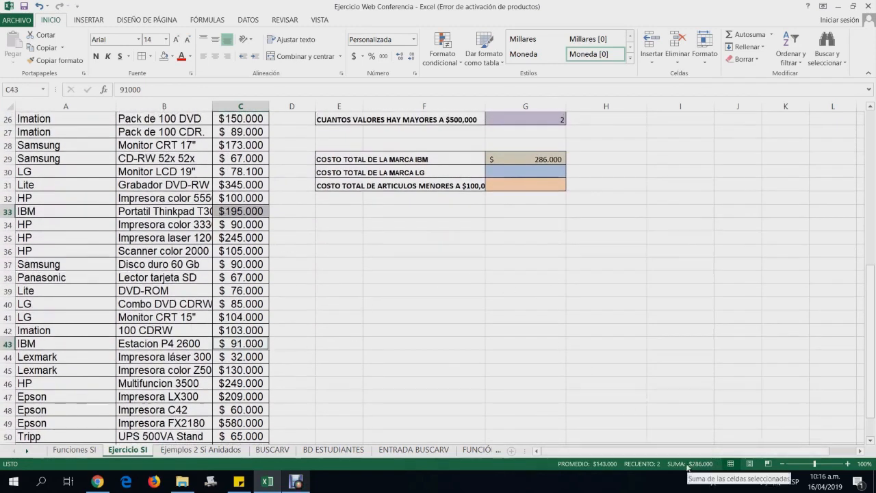
- Insert the SUMAR.SI function in G30 for the total cost of the LG brand
left_click(509, 173)
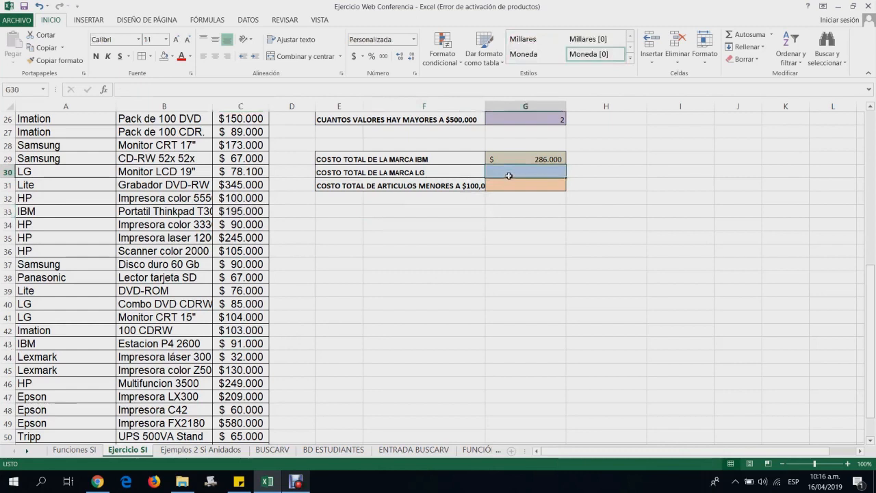
scroll(509, 176, "up", 4)
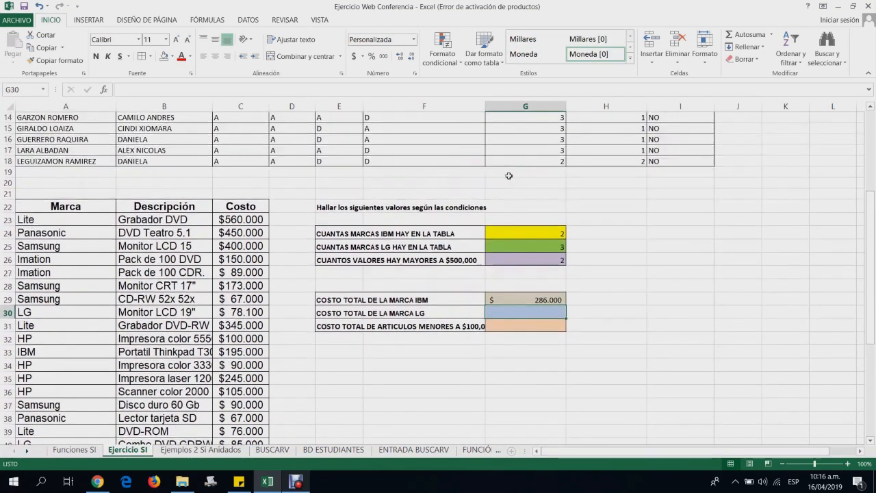
left_click(108, 91)
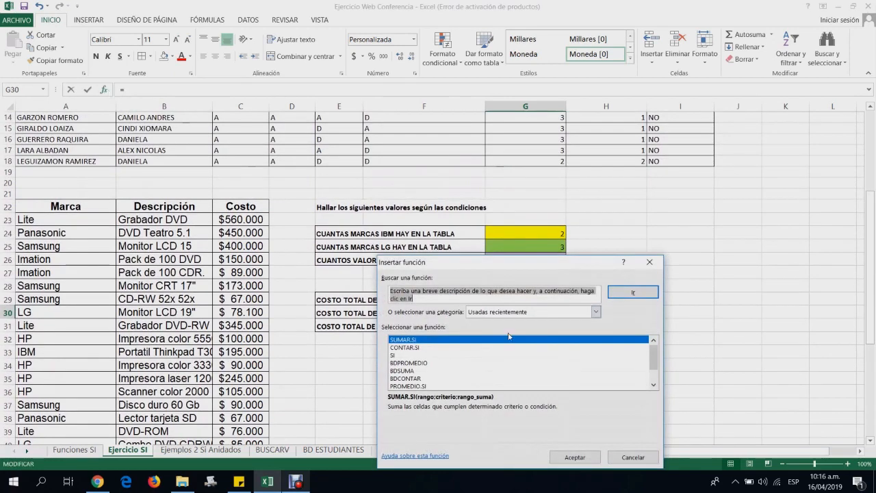
left_click(583, 457)
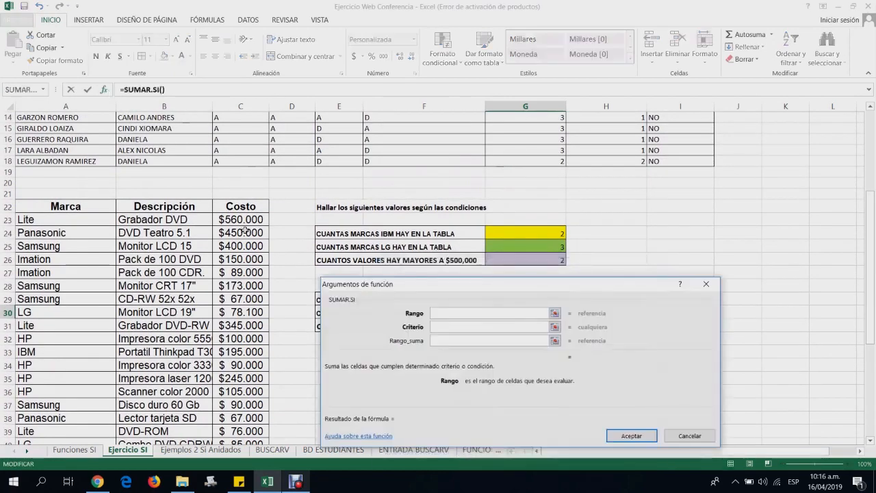
- Set the SUMAR.SI range to the Marca column A22:A53 and its criterion to "LG"
left_click_drag(526, 288, 543, 359)
left_click(54, 208)
left_click_drag(55, 208, 62, 435)
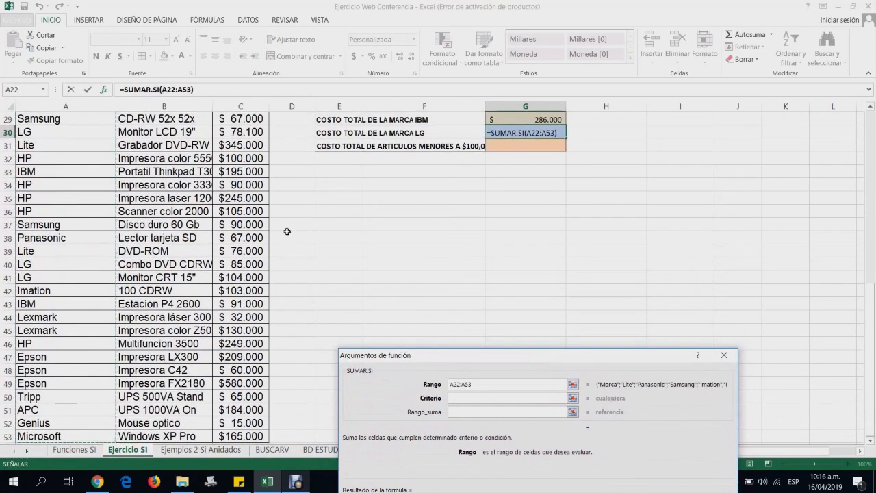
scroll(286, 231, "up", 3)
left_click(492, 397)
type("\"\"")
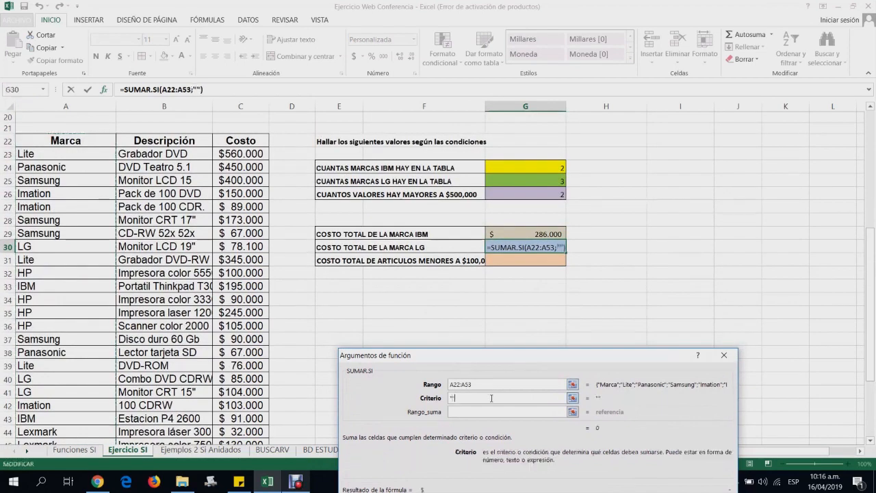
type("LG")
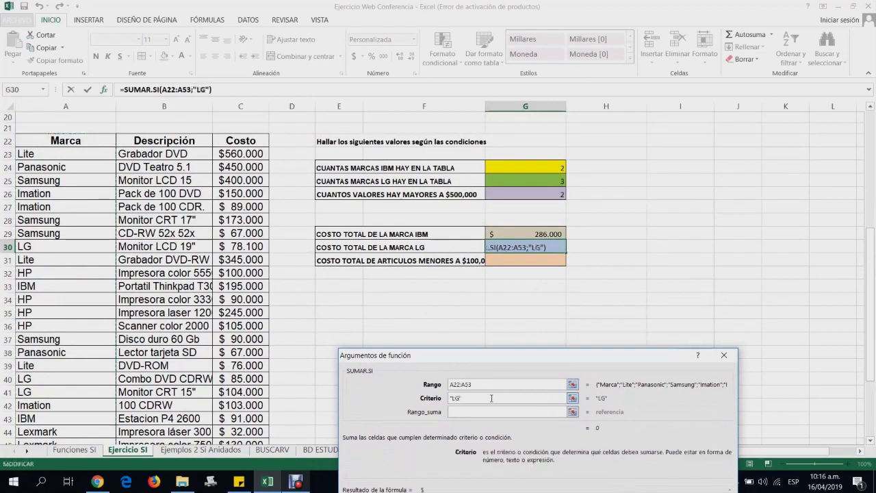
- Set the sum range to the Costo column C22:C53 and accept the SUMAR.SI formula in G30
left_click(474, 414)
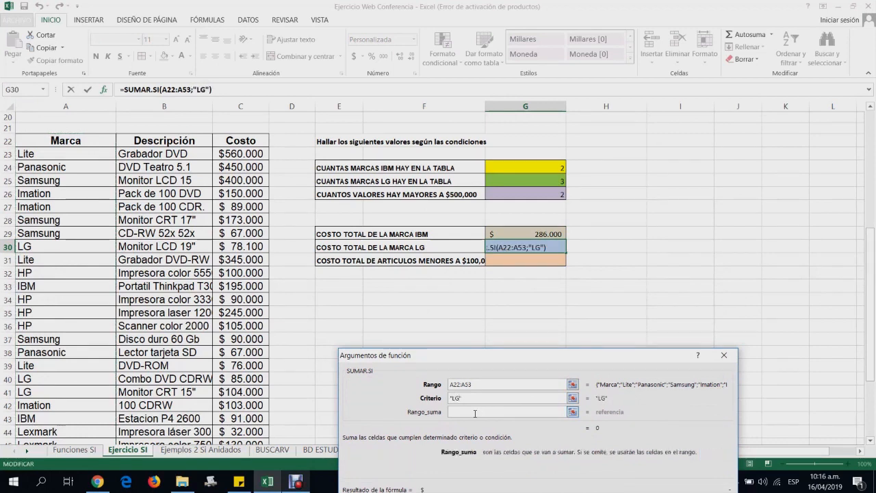
left_click(243, 140)
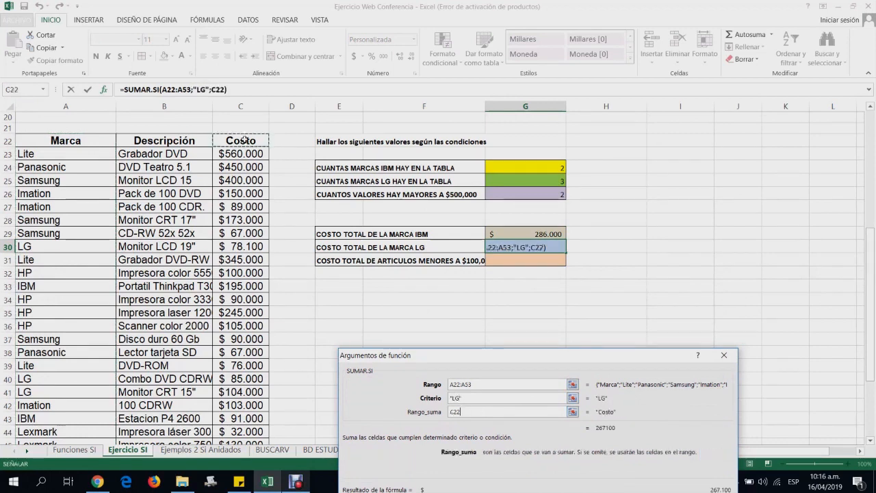
key("ctrl+shift+Down")
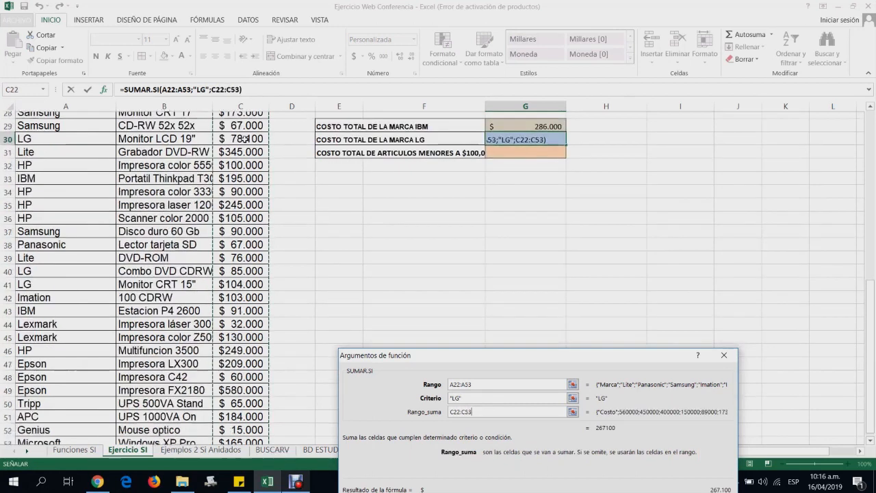
left_click_drag(551, 355, 499, 223)
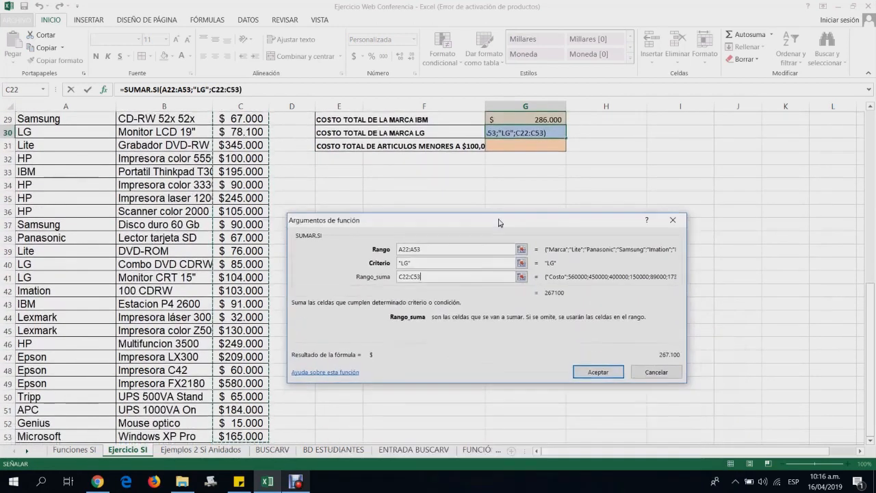
left_click(597, 371)
- Select the three LG costs in C30, C40 and C41 together to check their sum against the total in G30
scroll(532, 288, "up", 3)
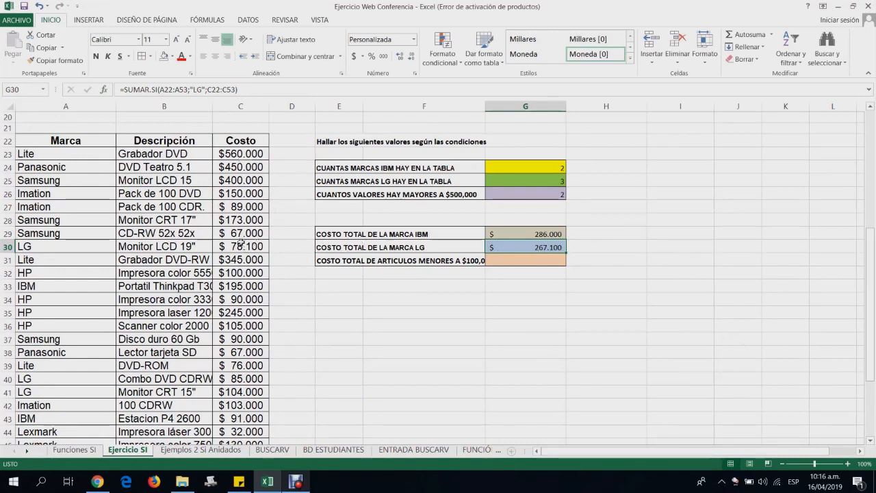
left_click(241, 244)
scroll(266, 297, "down", 2)
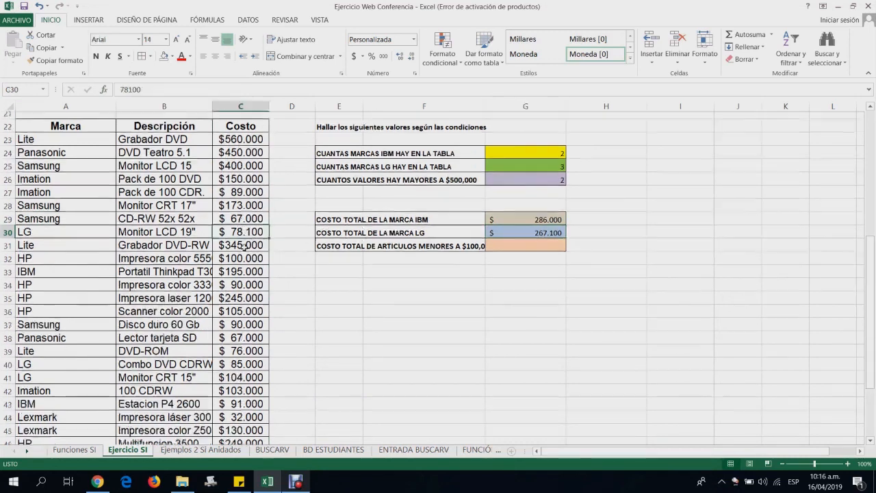
left_click(250, 304, "ctrl")
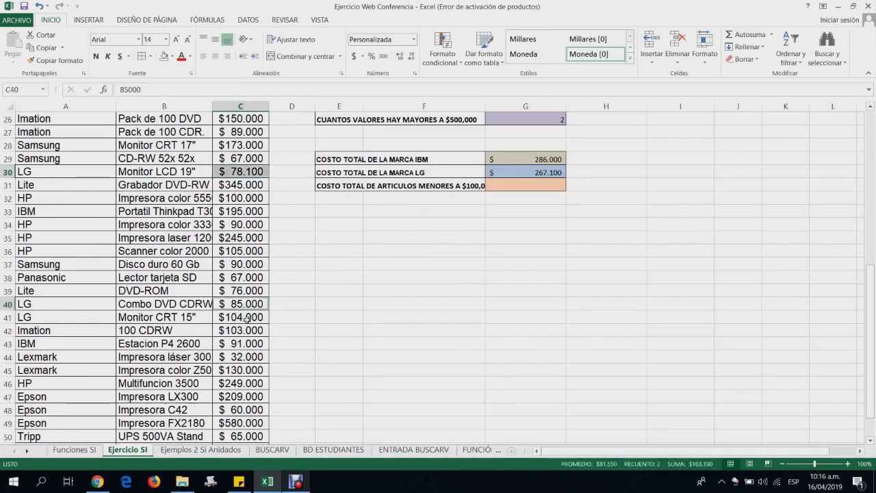
left_click(246, 317, "ctrl")
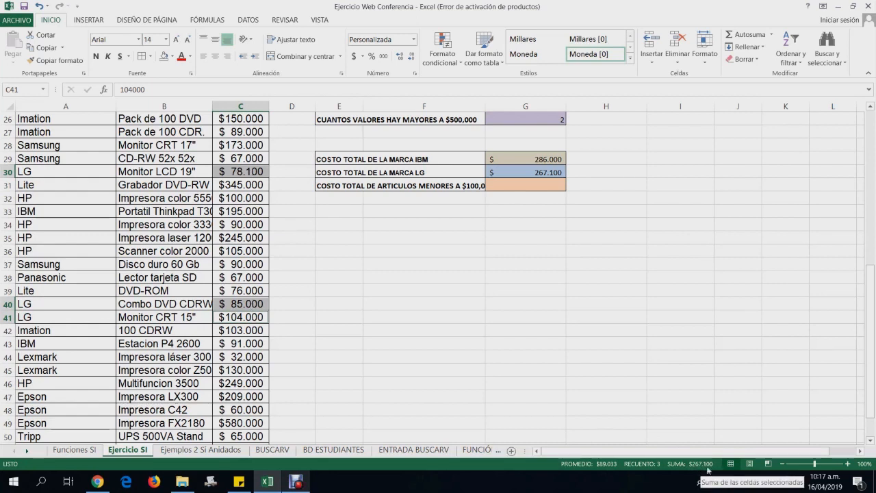
- Widen column F so the label for the total cost of articles under $100,000 fits completely
left_click(520, 183)
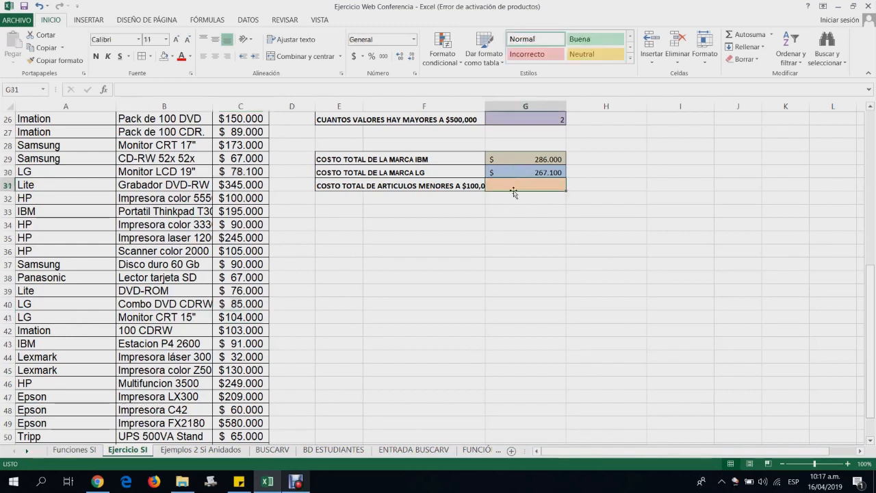
scroll(513, 191, "up", 1)
left_click_drag(485, 104, 507, 103)
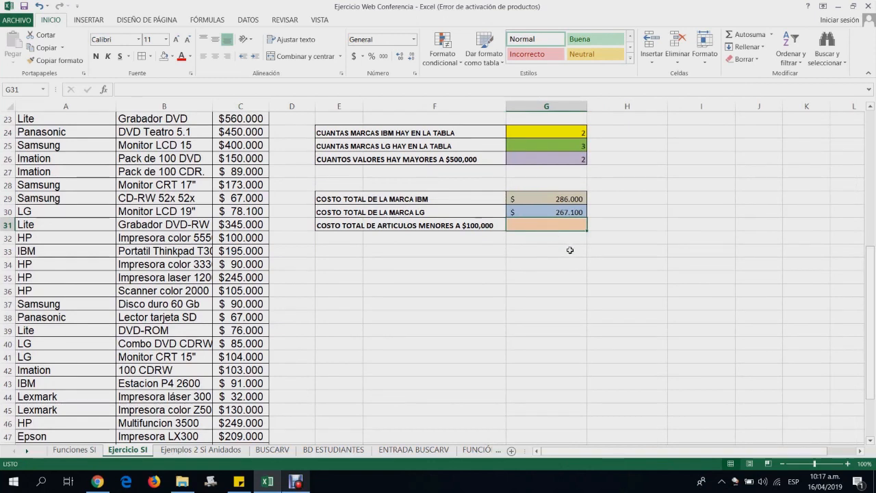
- Insert the SUMAR.SI function in G31 for the total cost of articles under $100,000
scroll(569, 250, "up", 2)
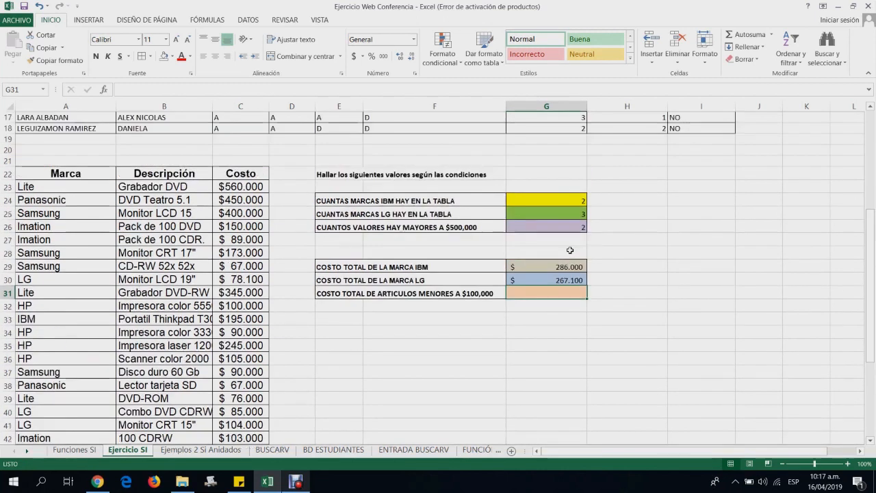
left_click(104, 91)
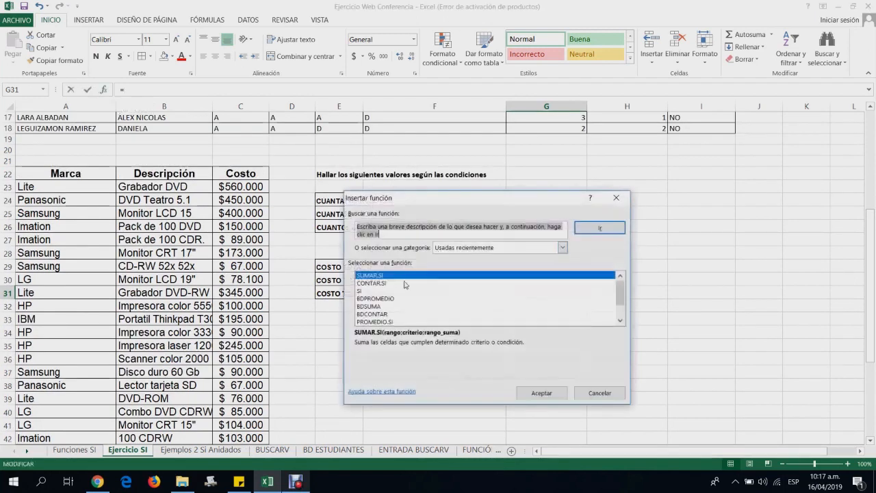
left_click(542, 395)
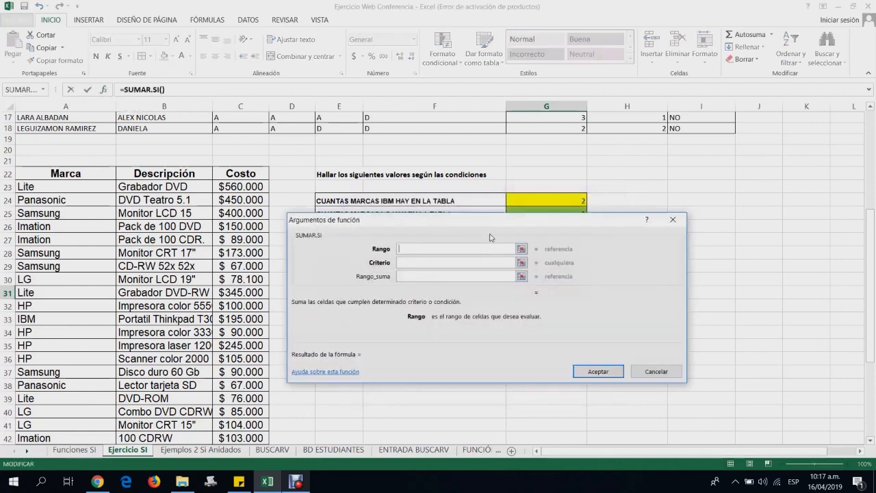
- Set the SUMAR.SI range to the Costo column C22:C53 and its criterion to <=100000
left_click_drag(492, 229, 528, 325)
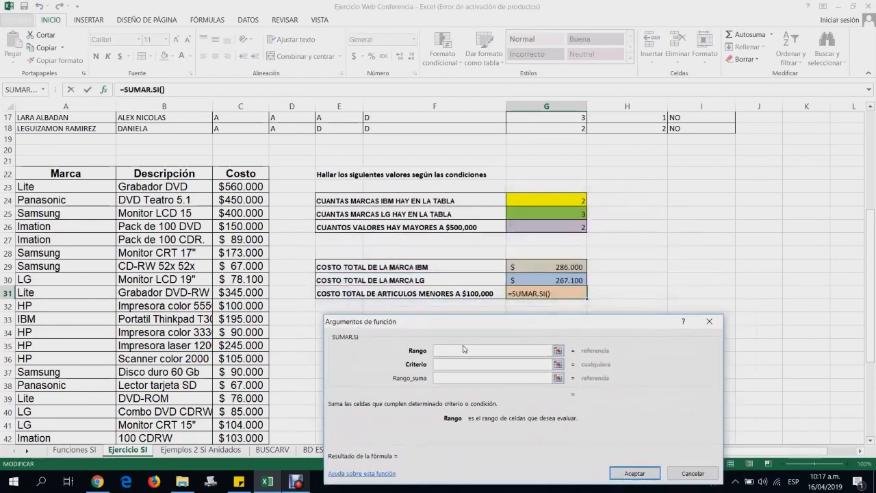
left_click_drag(470, 328, 452, 343)
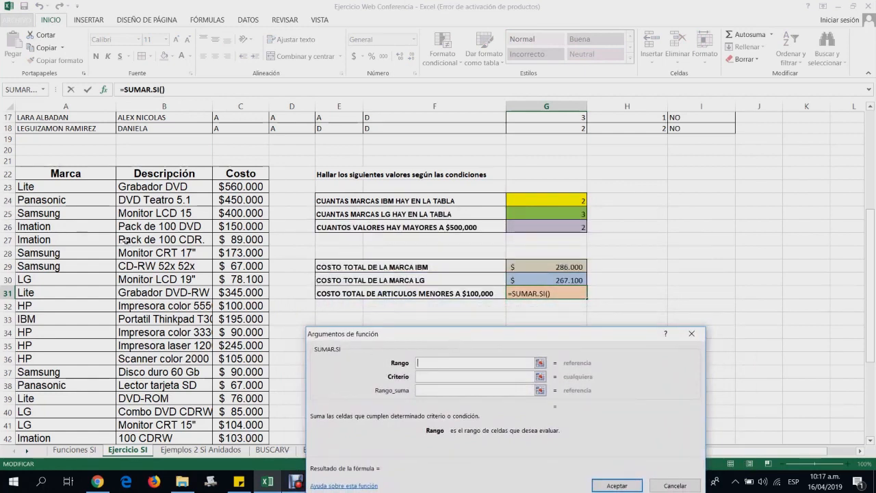
left_click(244, 173)
key("ctrl+shift+Down")
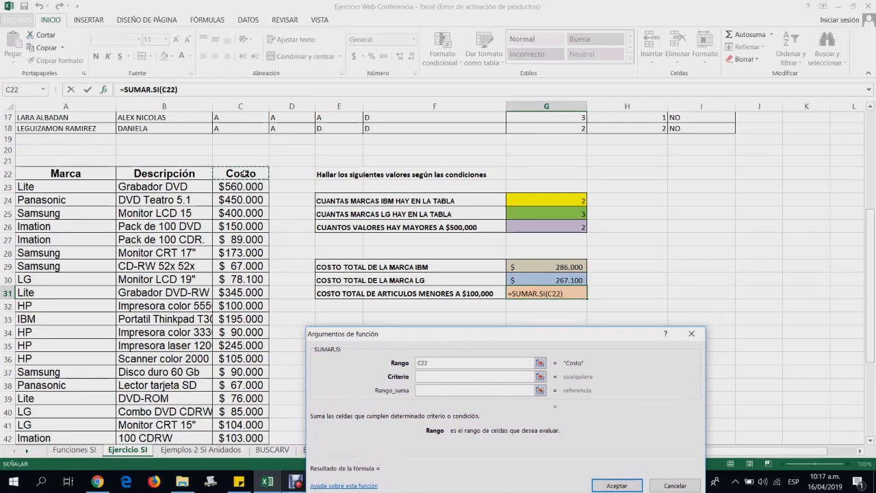
scroll(462, 259, "up", 3)
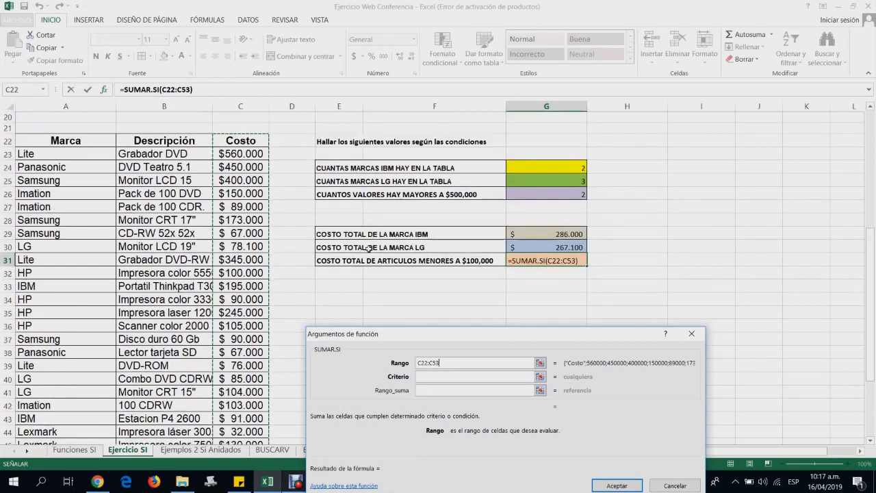
left_click(441, 376)
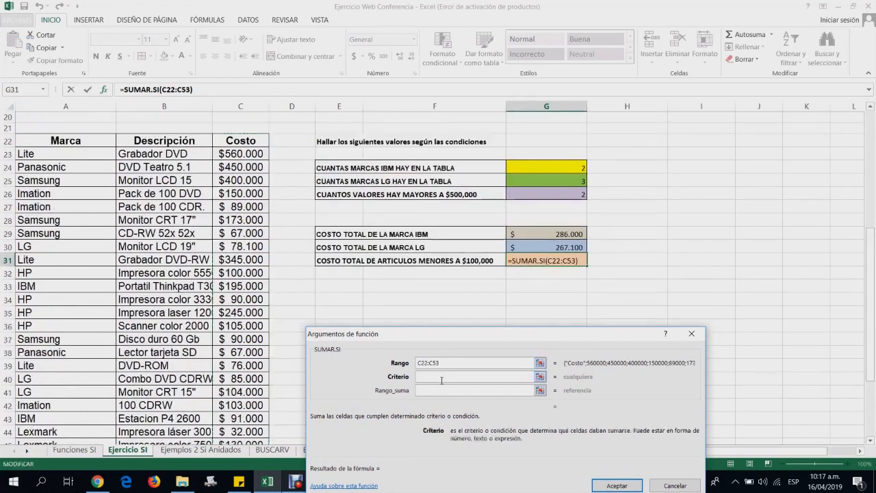
type(">=10")
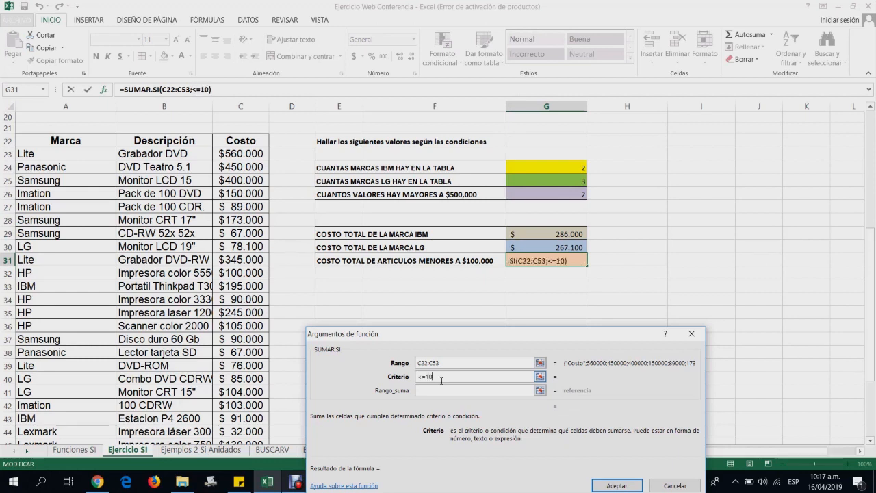
type("0000")
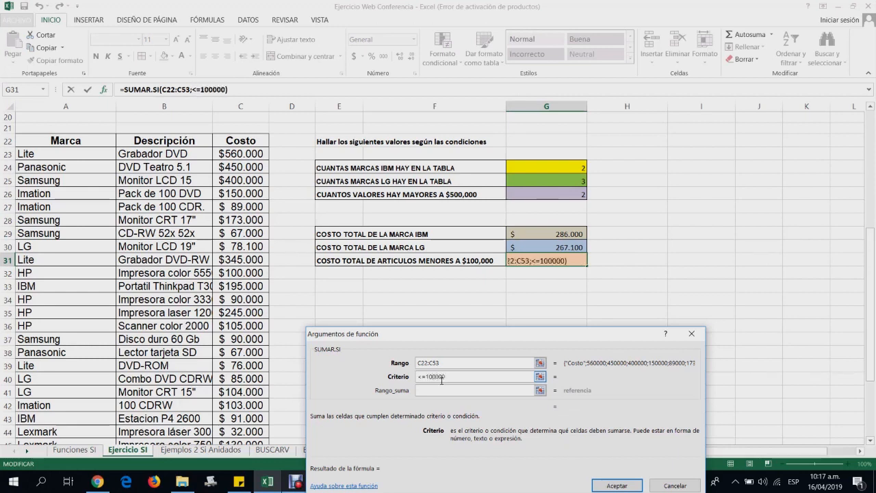
- Set the sum range to the Costo column C22:C53 and accept the SUMAR.SI formula in G31
left_click(435, 390)
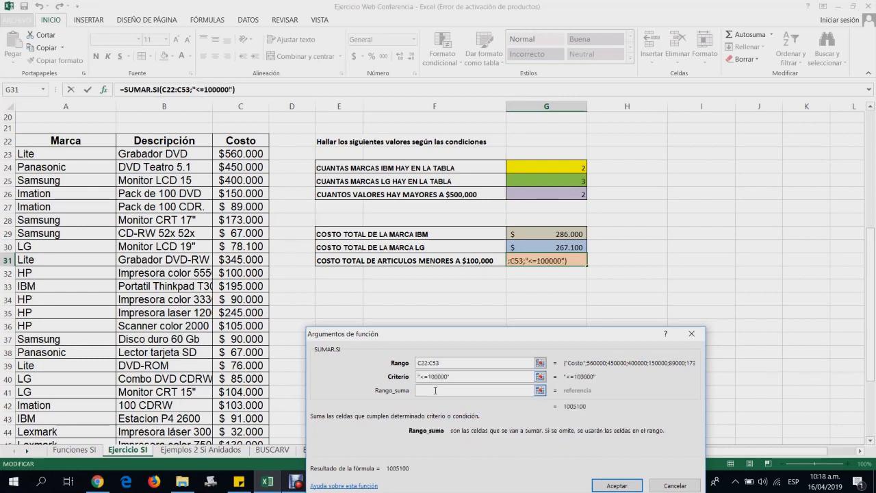
left_click(249, 140)
key("ctrl+shift+Down")
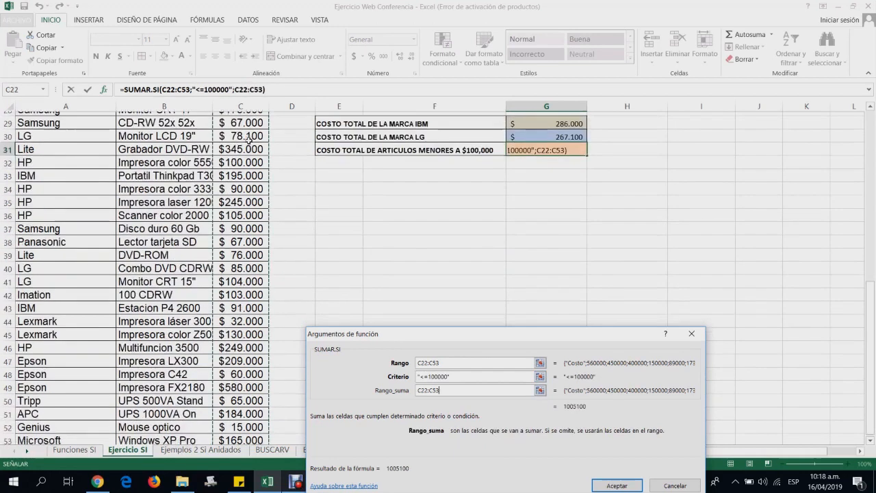
left_click(616, 485)
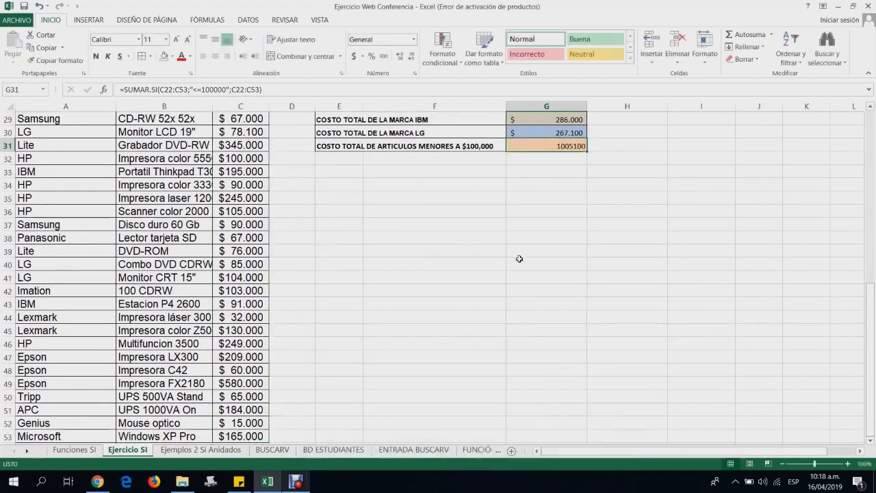
- Apply the accounting currency format to the total cost of articles under $100,000 in G31
scroll(517, 256, "up", 2)
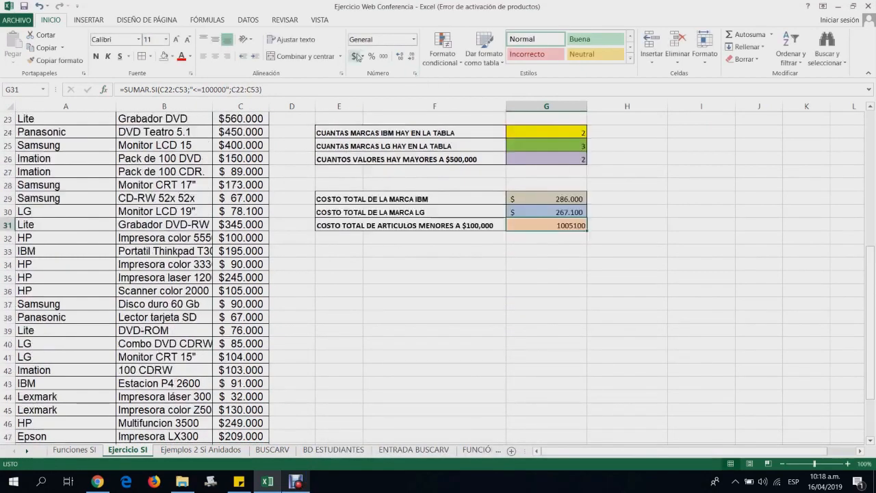
left_click(355, 57)
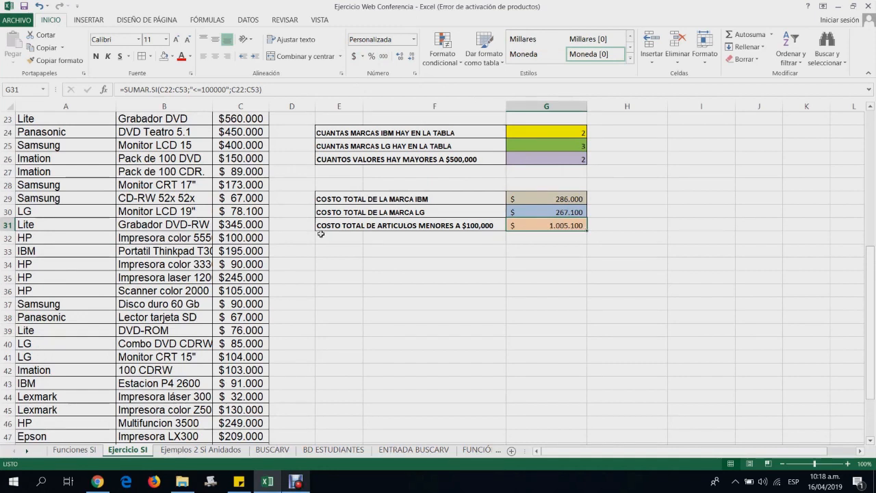
scroll(320, 233, "up", 2)
scroll(320, 233, "down", 1)
scroll(274, 222, "down", 1)
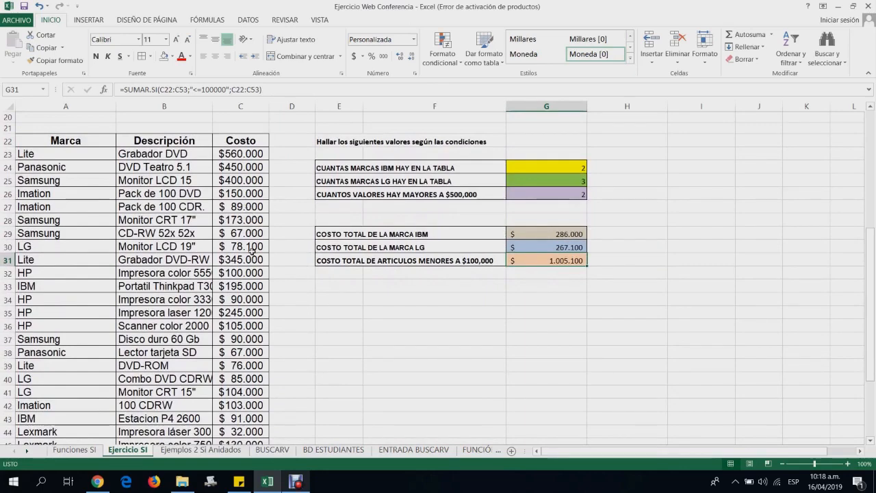
scroll(252, 251, "down", 4)
scroll(252, 252, "down", 1)
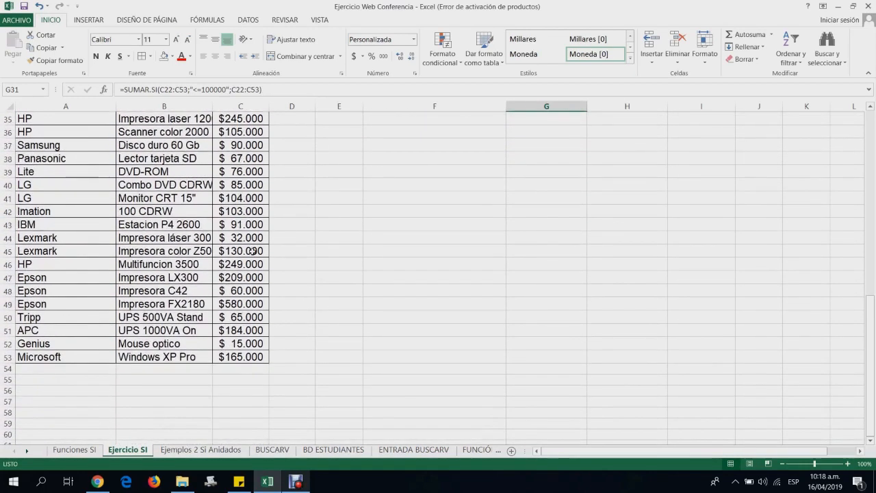
scroll(252, 251, "up", 6)
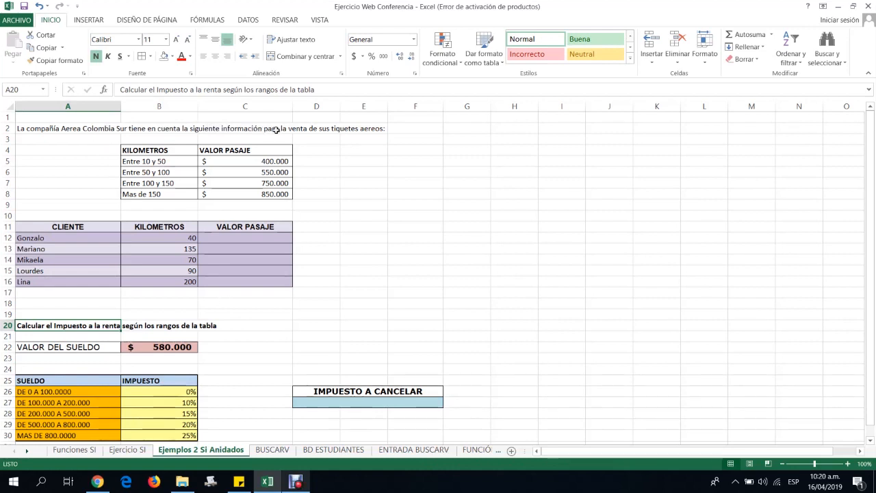
- On the Ejemplos 2 Si Anidados sheet, examine each kilometre range and its ticket price in the fare table B4:C8
left_click_drag(169, 150, 170, 193)
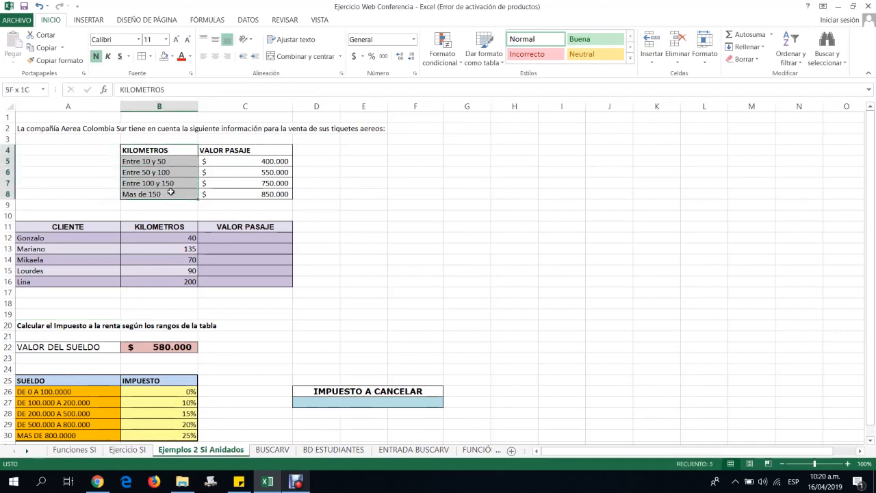
left_click_drag(259, 151, 266, 191)
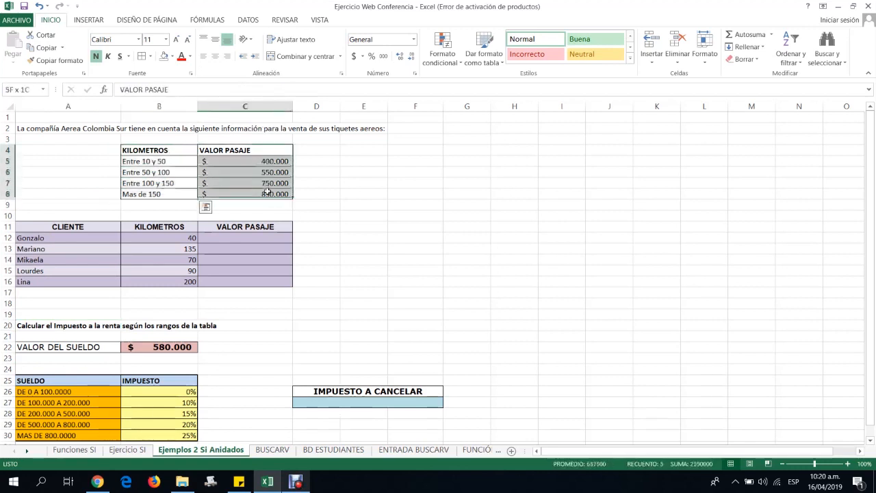
left_click(155, 162)
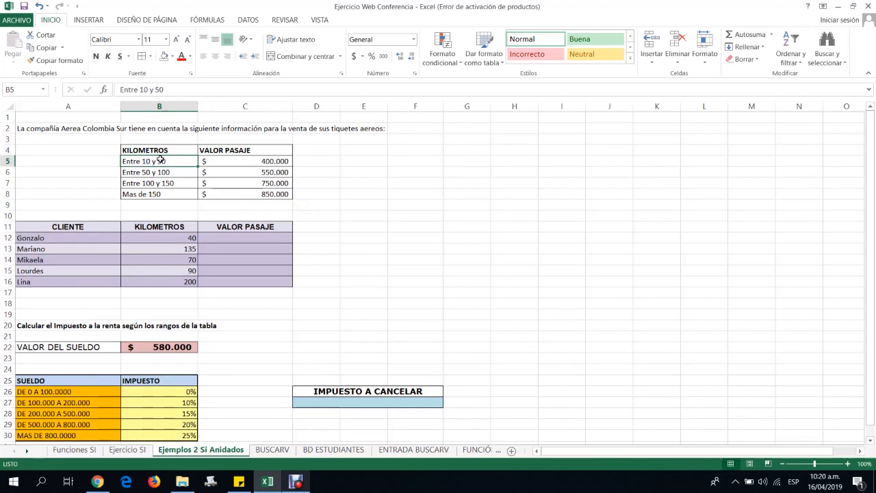
left_click(243, 163)
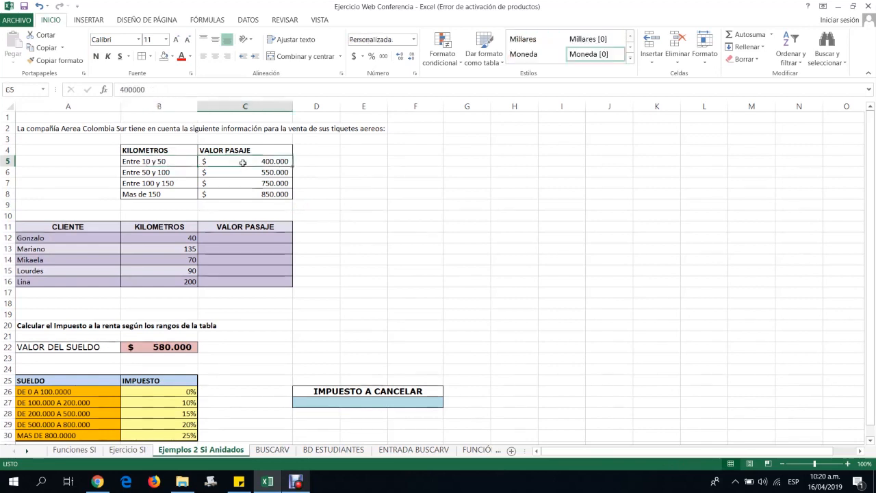
left_click(154, 175)
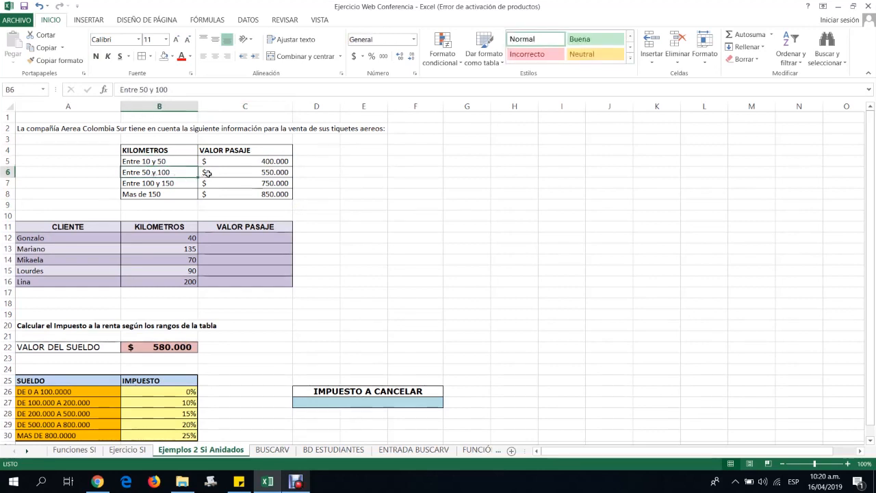
left_click(269, 175)
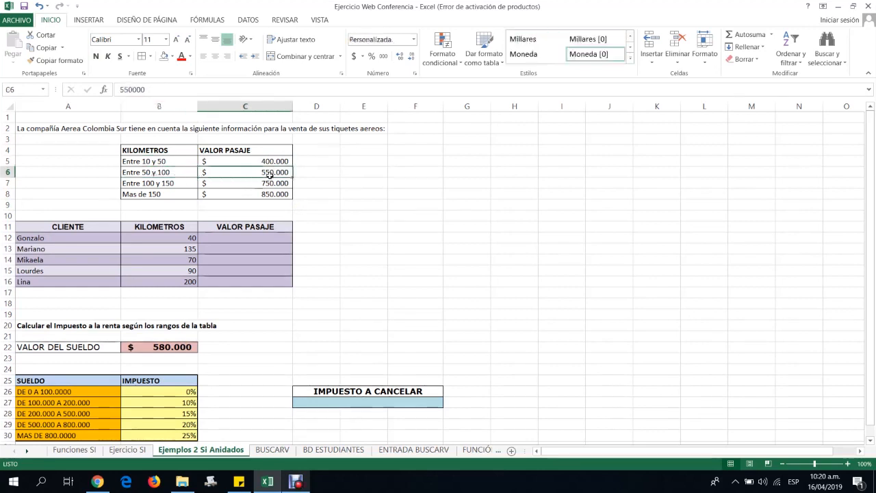
left_click(159, 184)
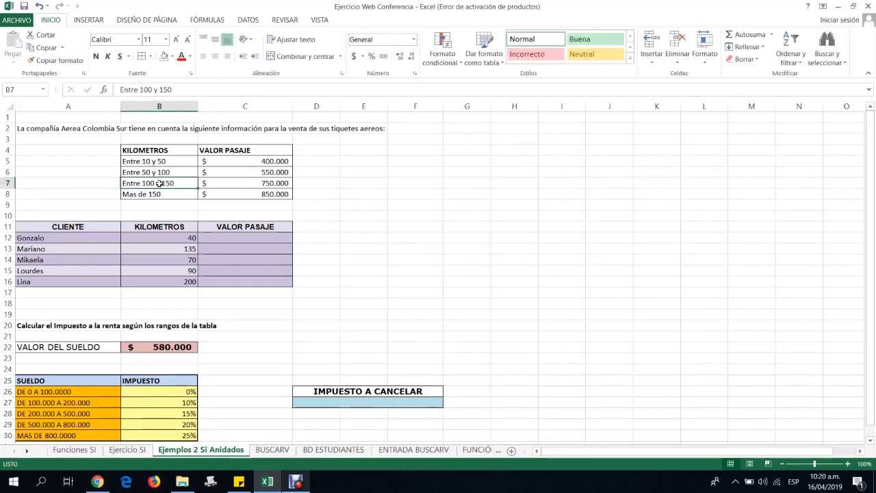
left_click(256, 184)
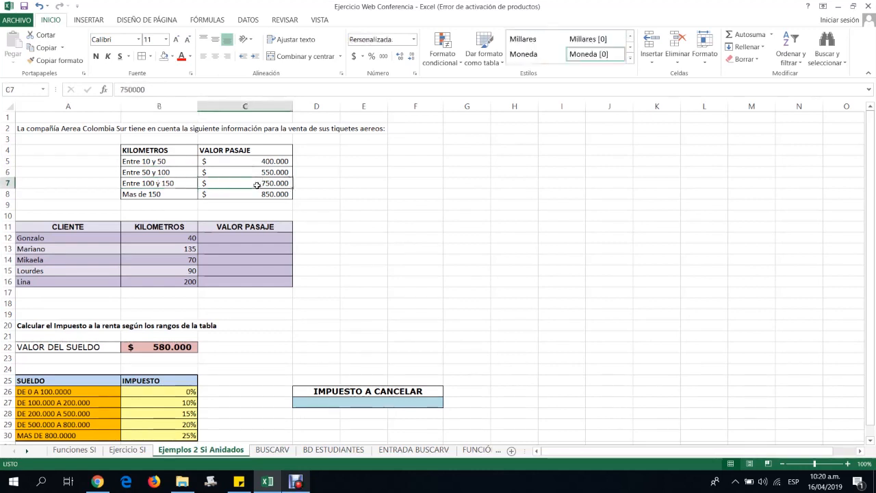
left_click(163, 194)
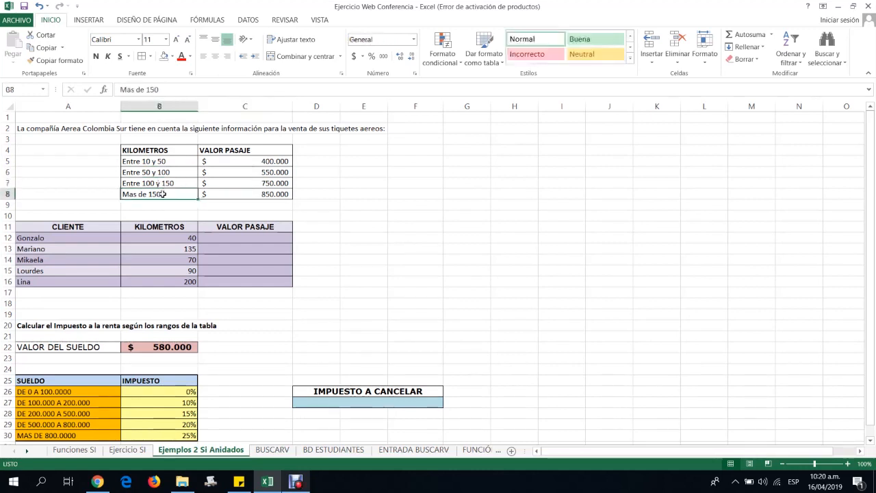
left_click(268, 192)
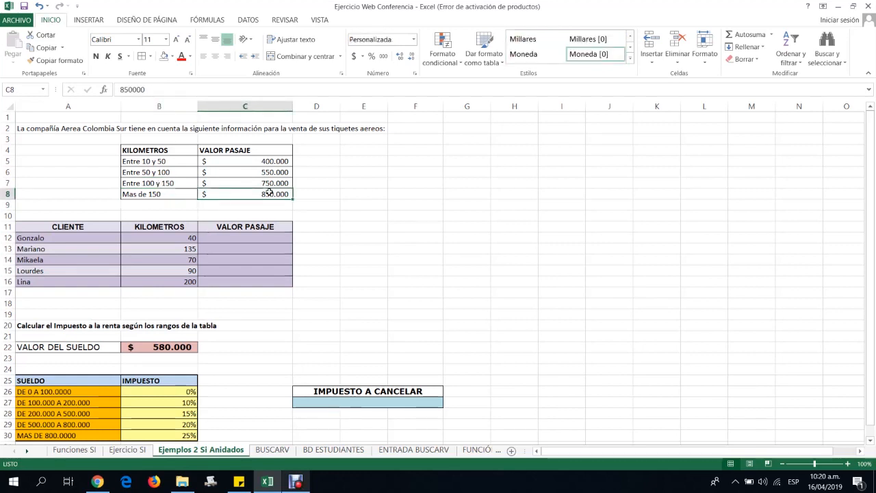
- Examine the client table's names, kilometres and empty Valor Pasaje cells against the ticket prices in C5:C8
left_click_drag(72, 226, 76, 281)
left_click(73, 258)
left_click_drag(74, 239, 70, 279)
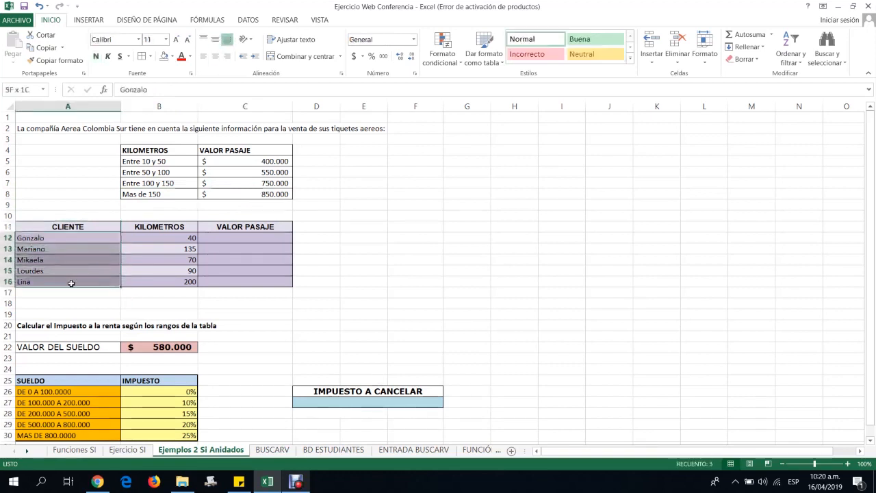
left_click(156, 237)
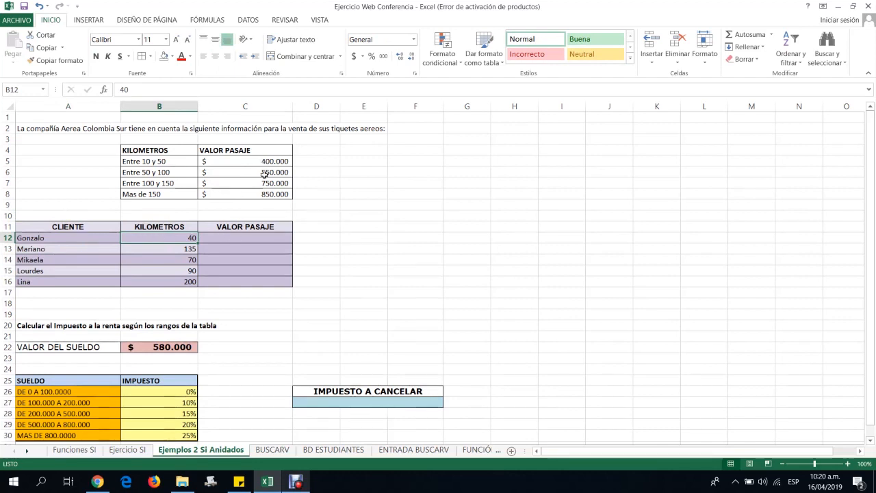
left_click(243, 238)
left_click_drag(243, 239, 245, 277)
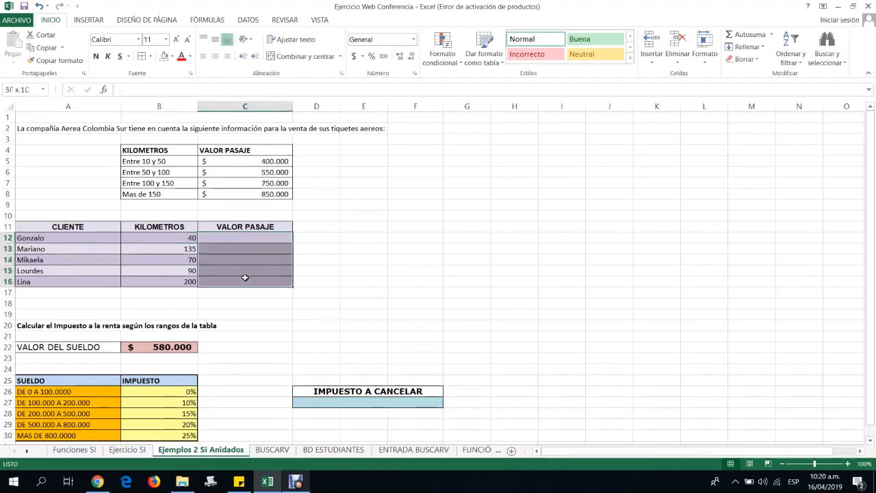
left_click(257, 241)
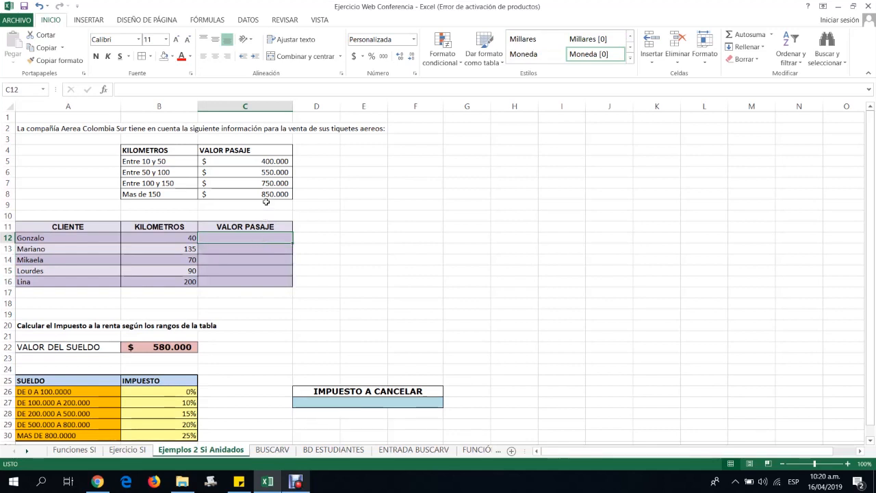
left_click_drag(268, 163, 275, 194)
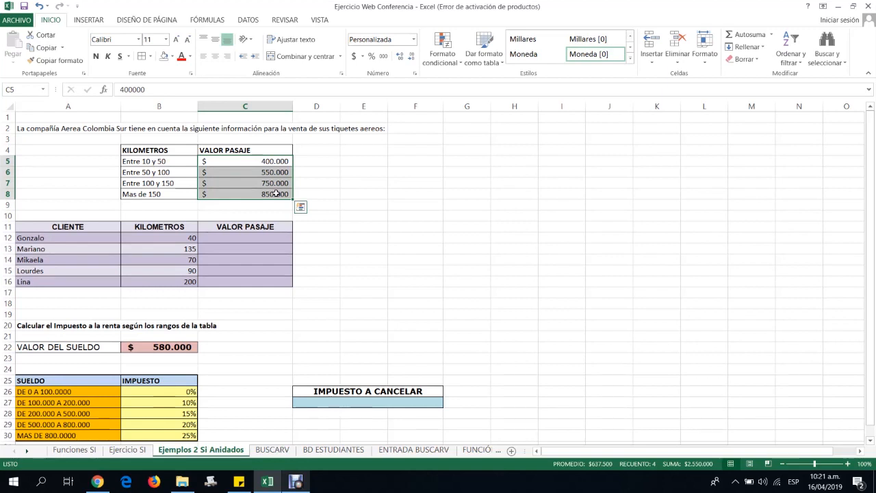
- Insert the SI function in C12 for the first client's ticket price, keeping its arguments dialog clear of the tables
left_click(262, 235)
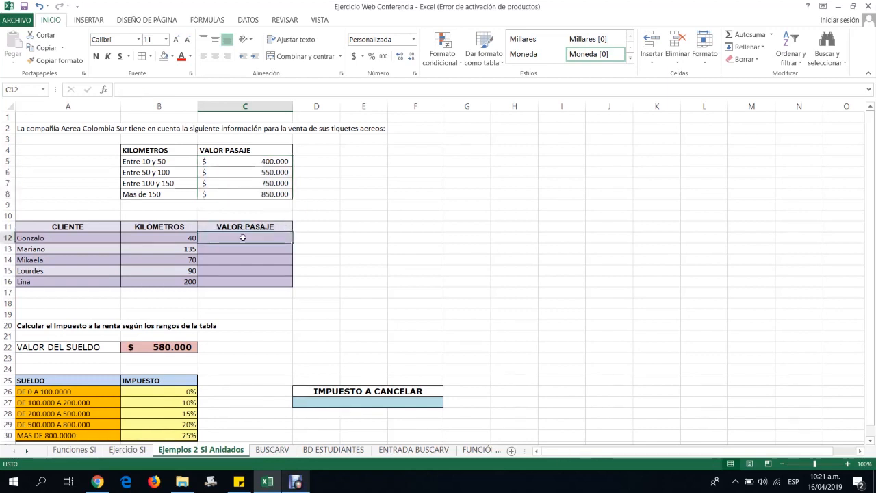
left_click(104, 90)
left_click(394, 355)
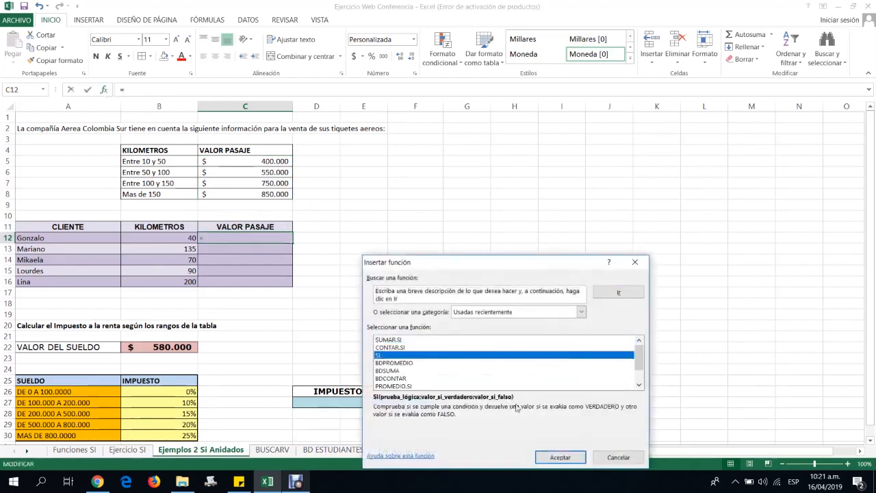
left_click(560, 456)
left_click_drag(536, 284, 638, 117)
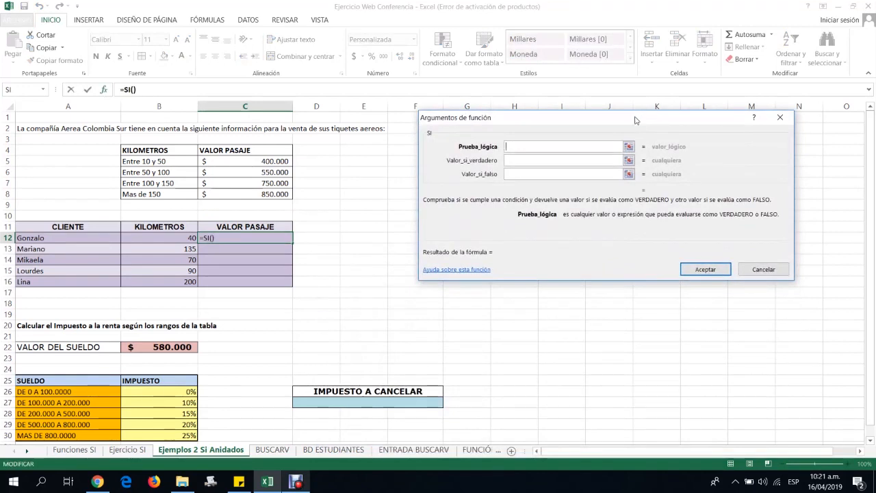
- Set the SI logical test to B12<=50 and its value if true to 400000
left_click(179, 237)
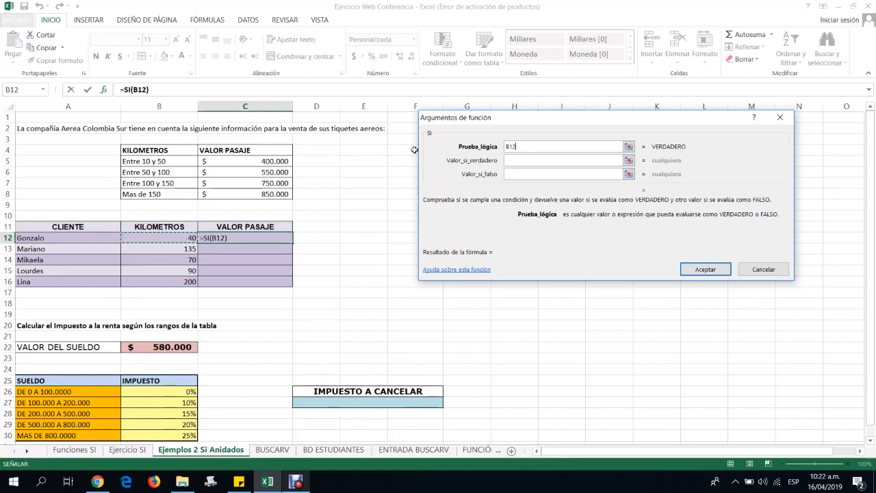
type("<")
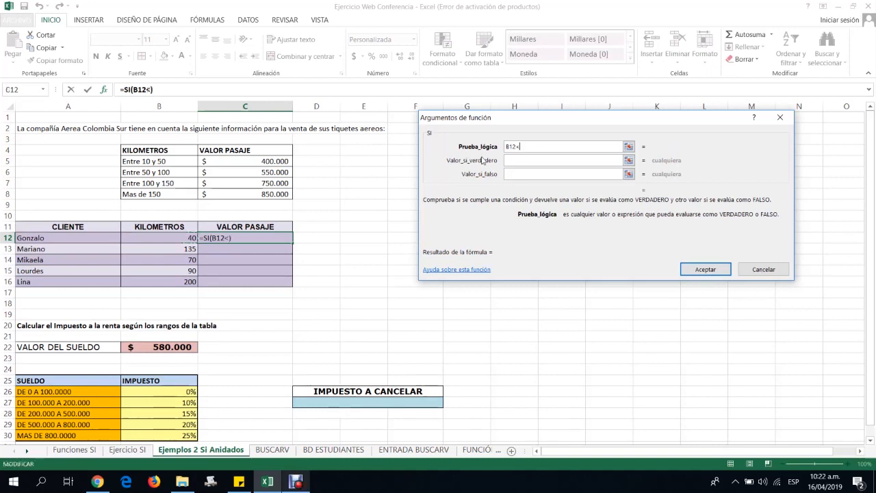
type("=50")
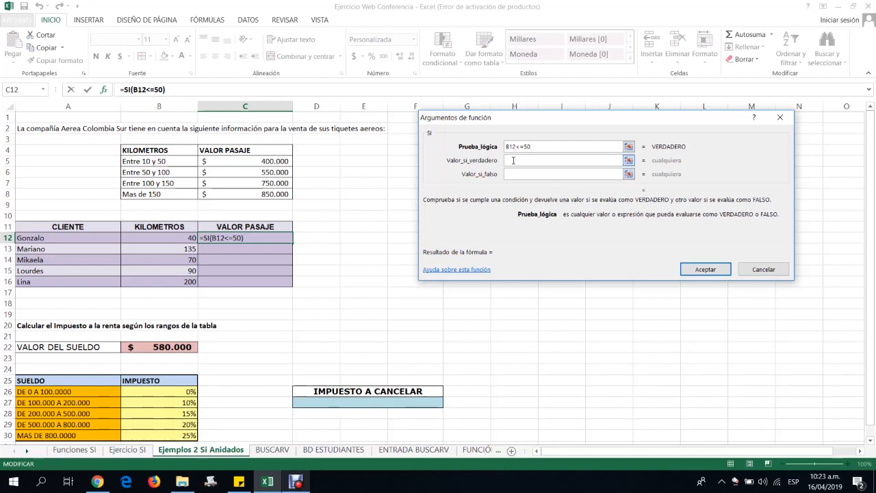
left_click(513, 160)
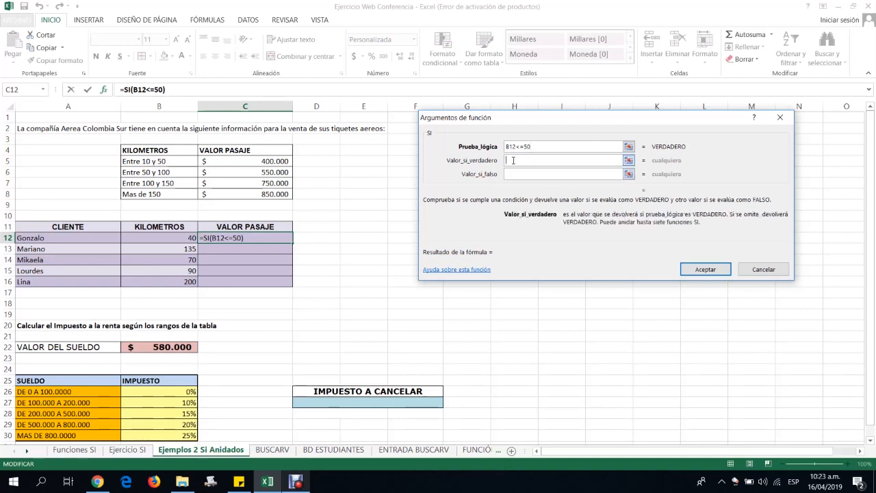
type("400000")
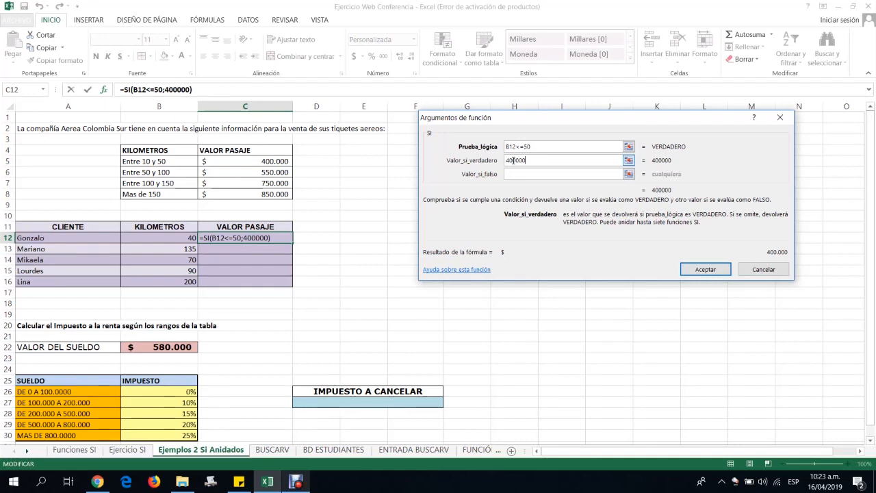
- In the value-if-false argument, nest a second SI that tests B12<=100 and returns 550000 when true
left_click(519, 175)
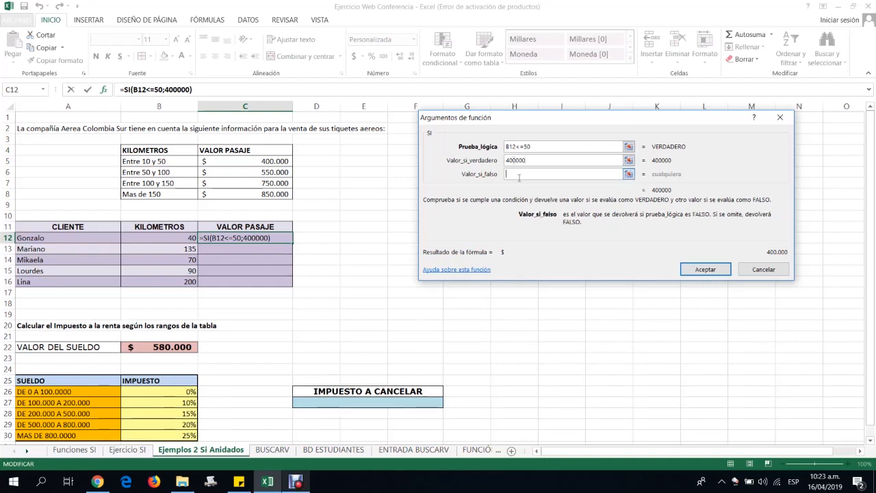
type("SI")
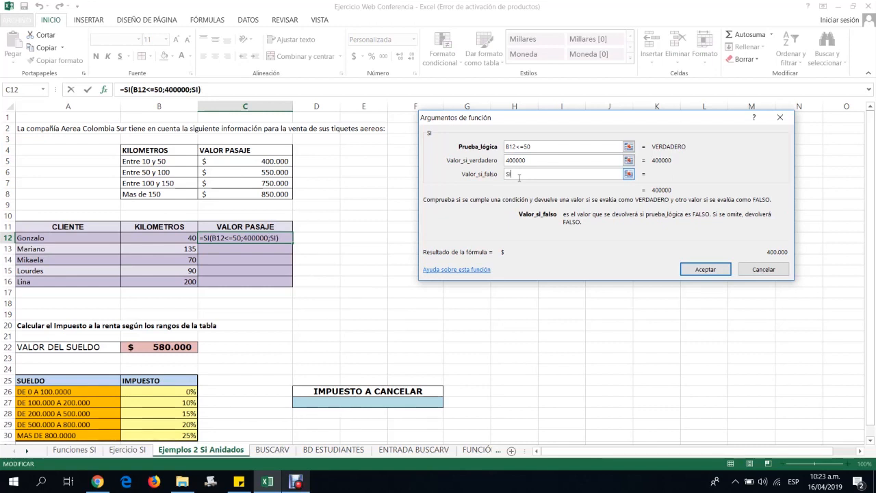
type("()")
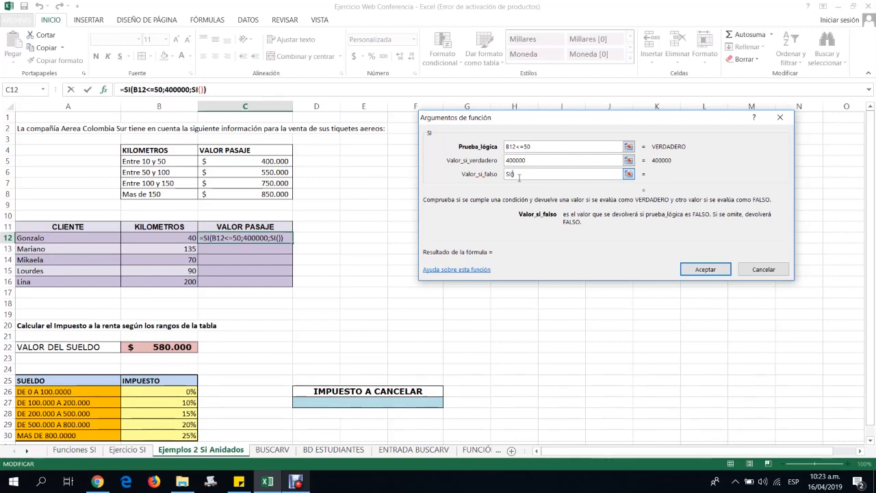
left_click(190, 238)
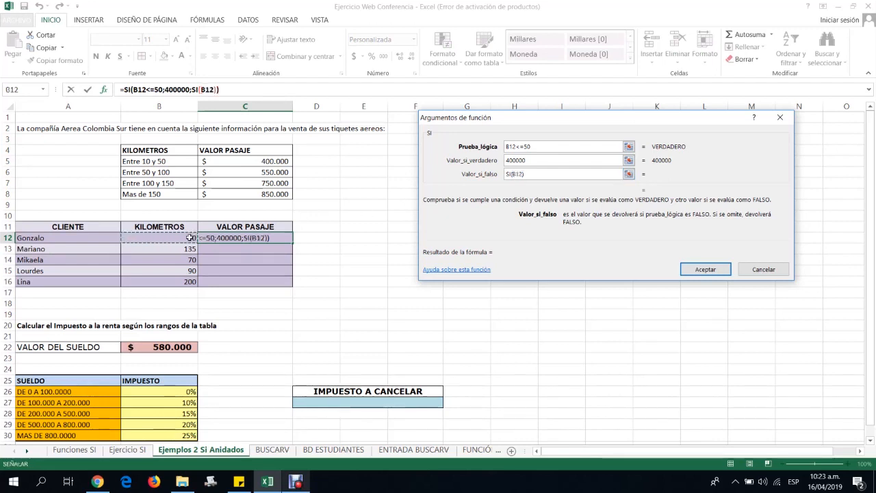
type("<=100")
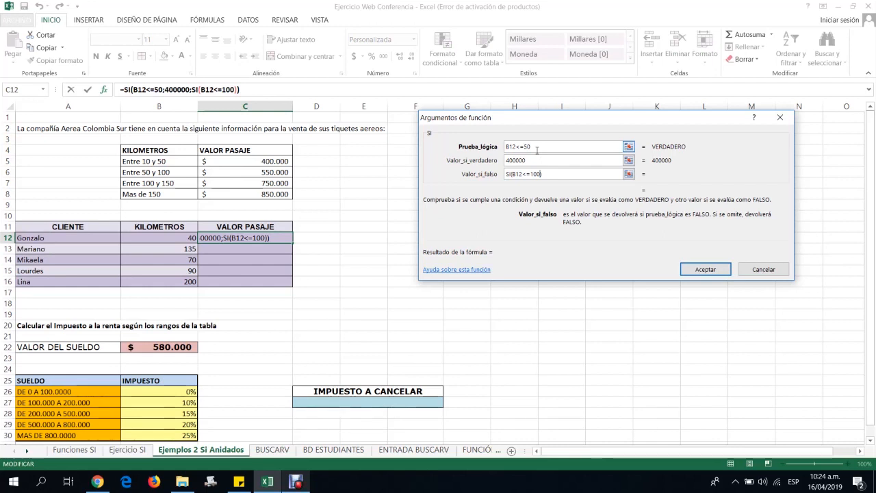
type(";")
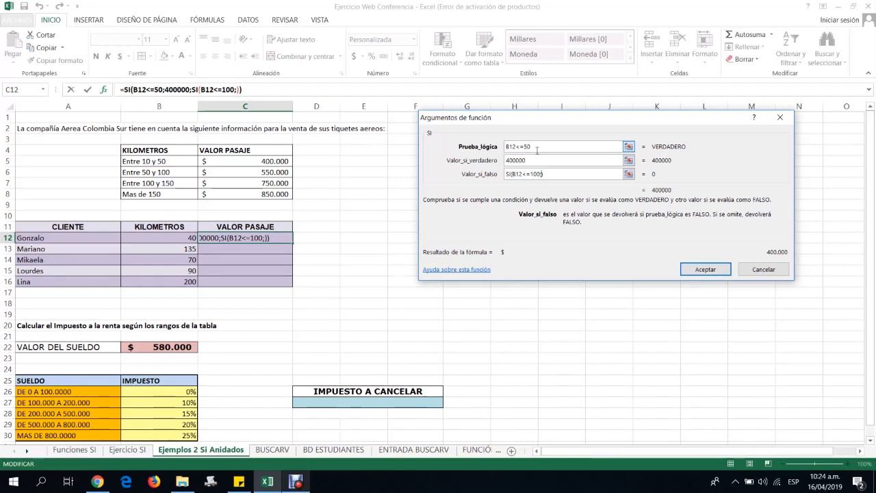
type("550")
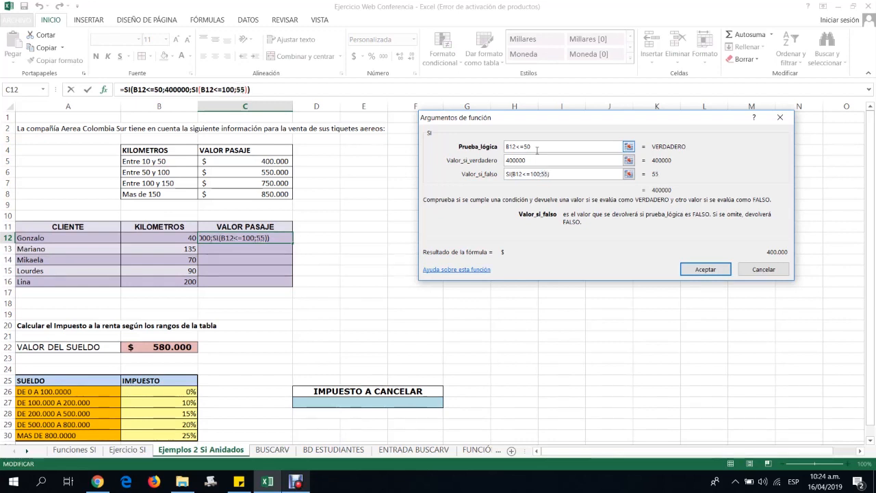
type("000")
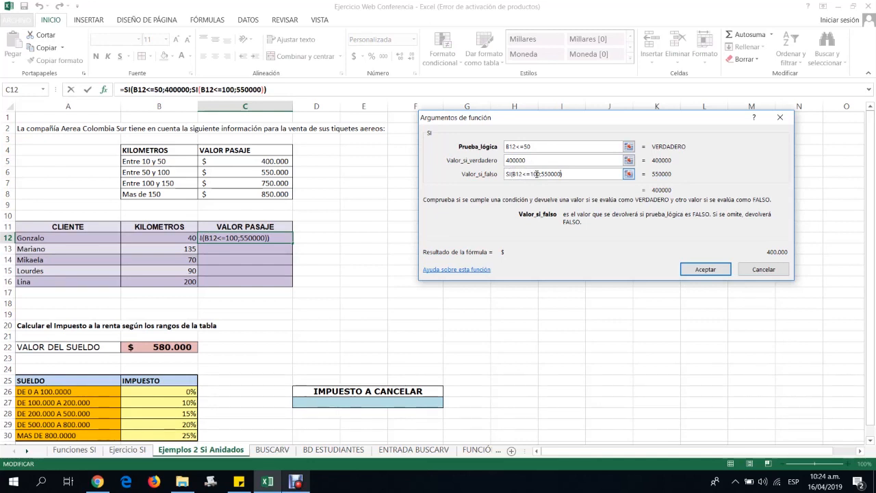
- Add a third nested SI as the second one's false value, testing B12<=150 and returning 750000 when true
type(";")
type("SI")
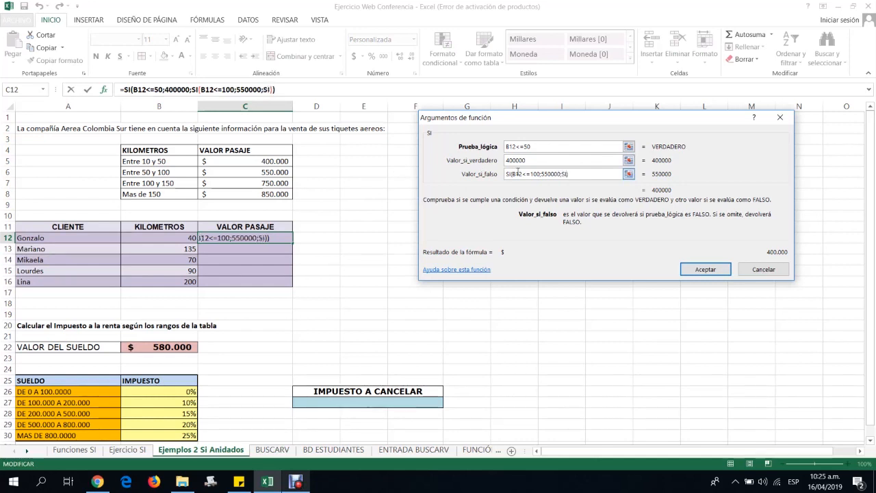
type("(")
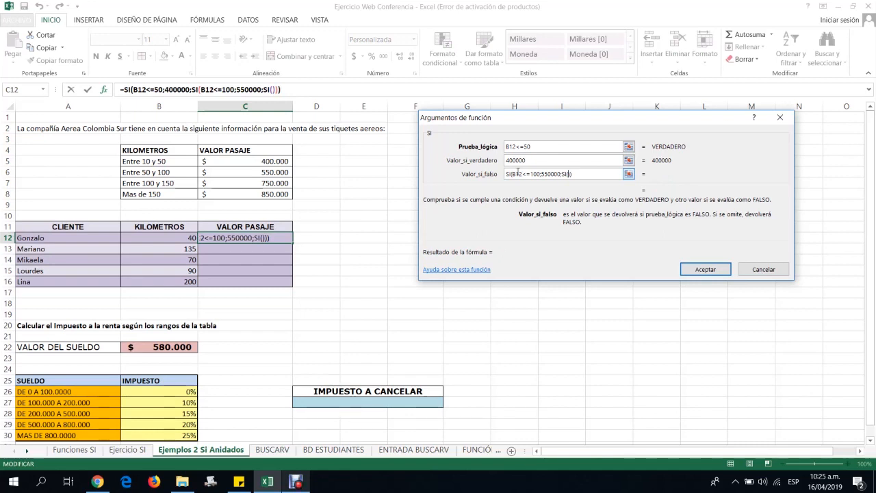
left_click(175, 237)
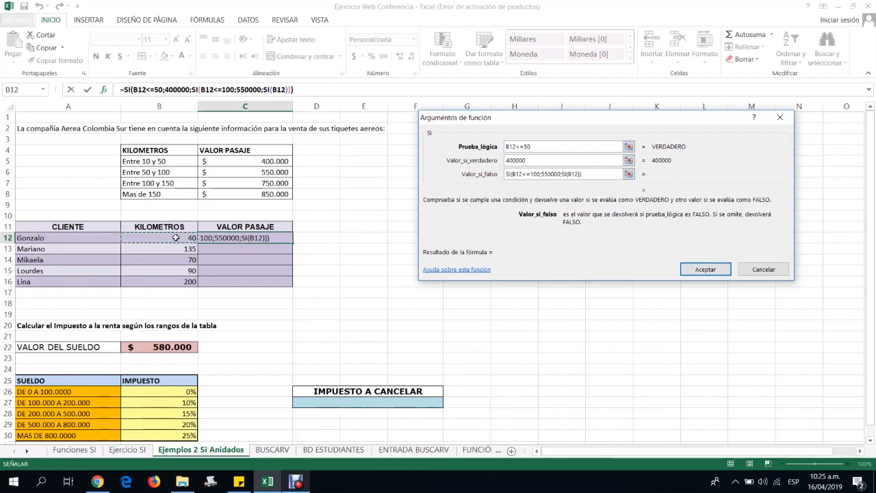
type("<=")
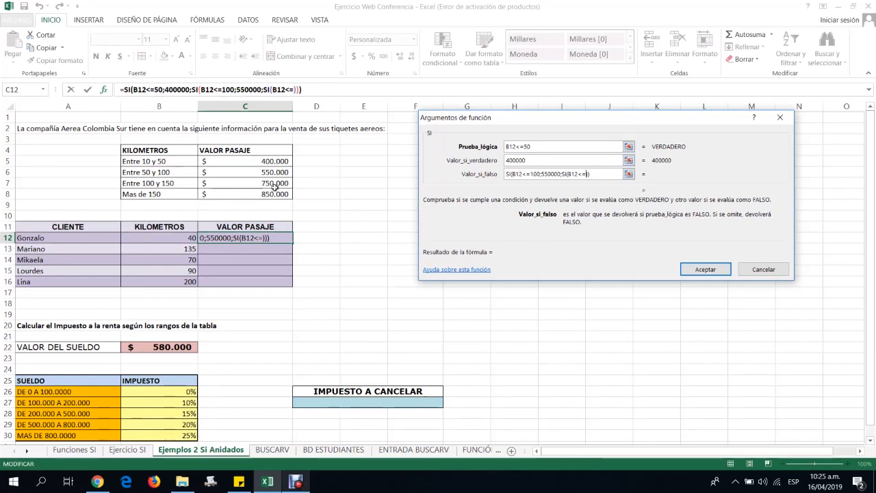
type("15")
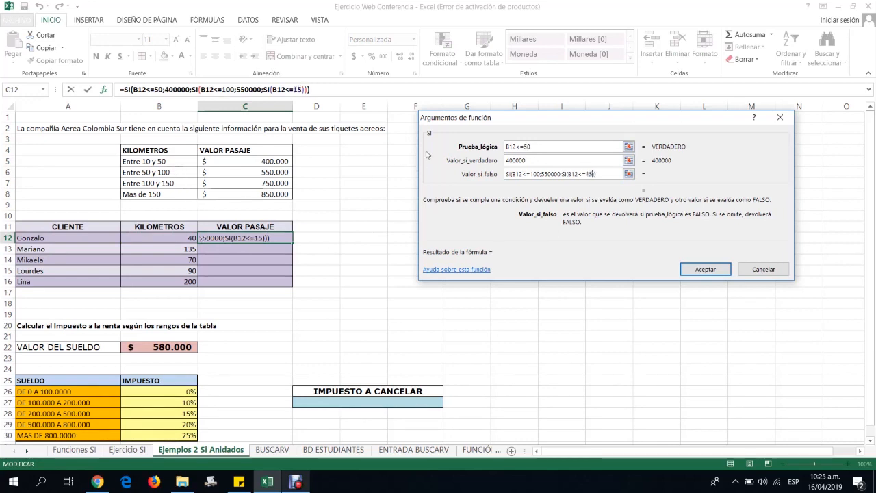
type("0")
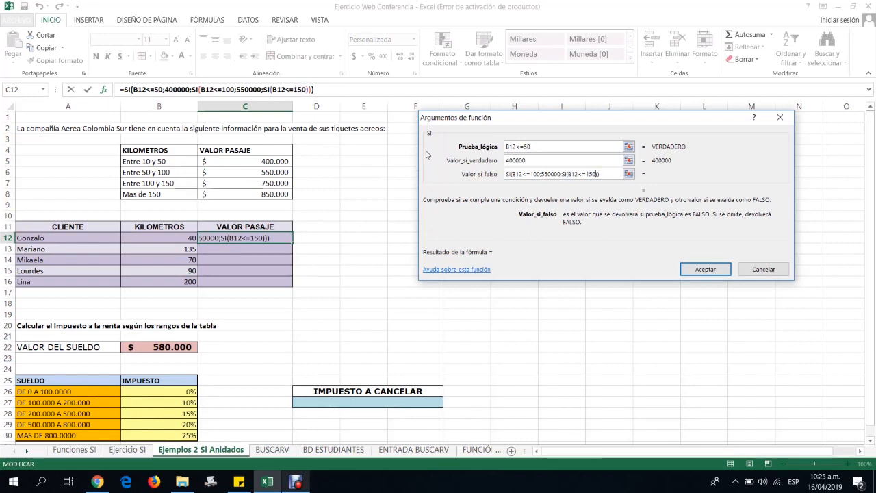
type(";")
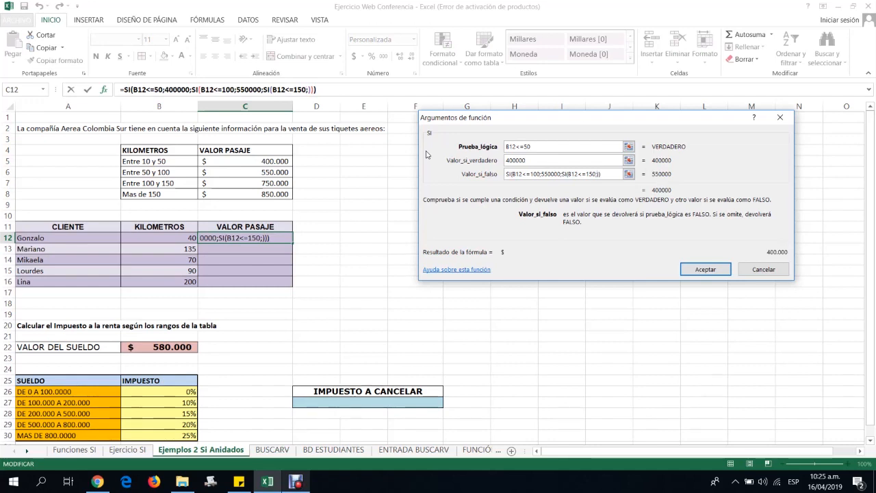
type("750000")
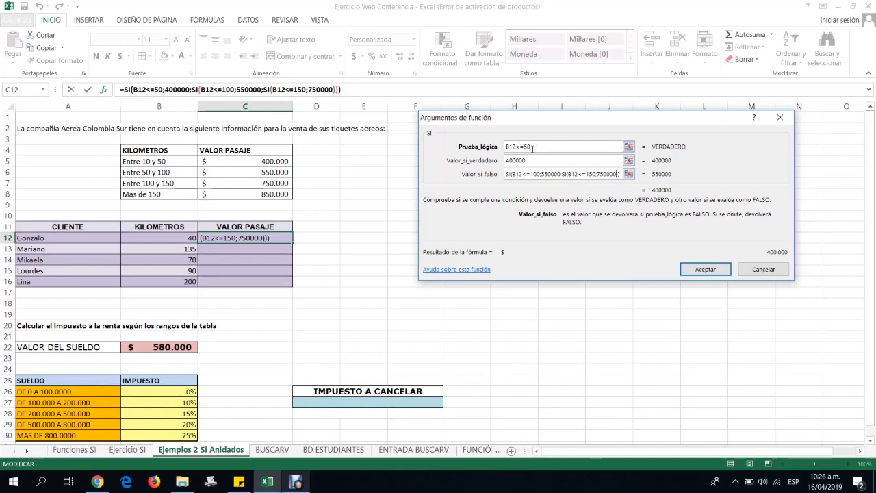
- Give the innermost SI a false value of 850000 and accept the nested formula in C12
type(";")
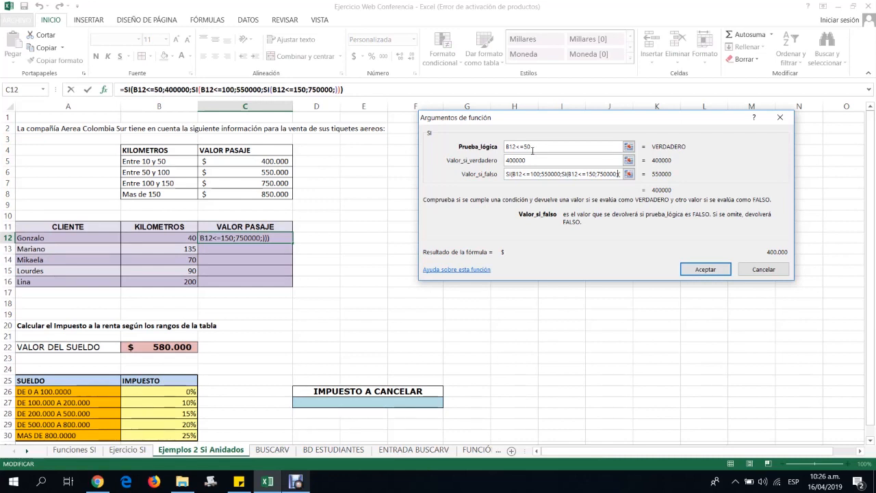
type("85")
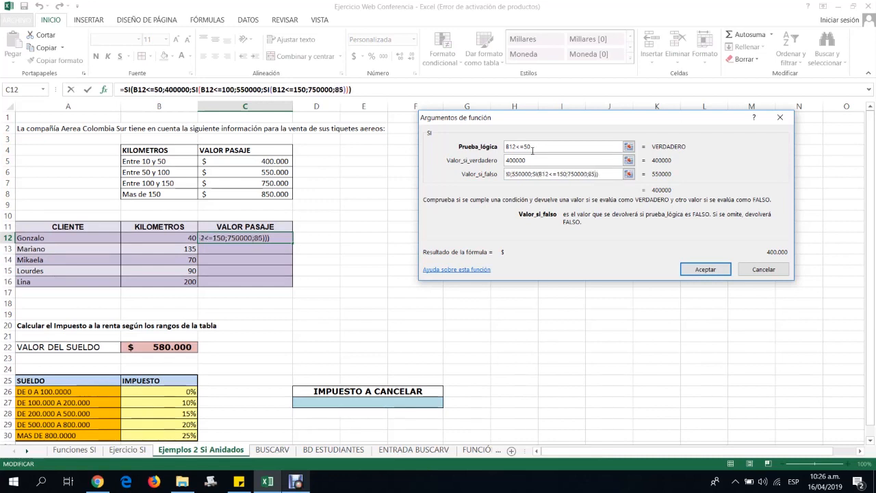
type("0000")
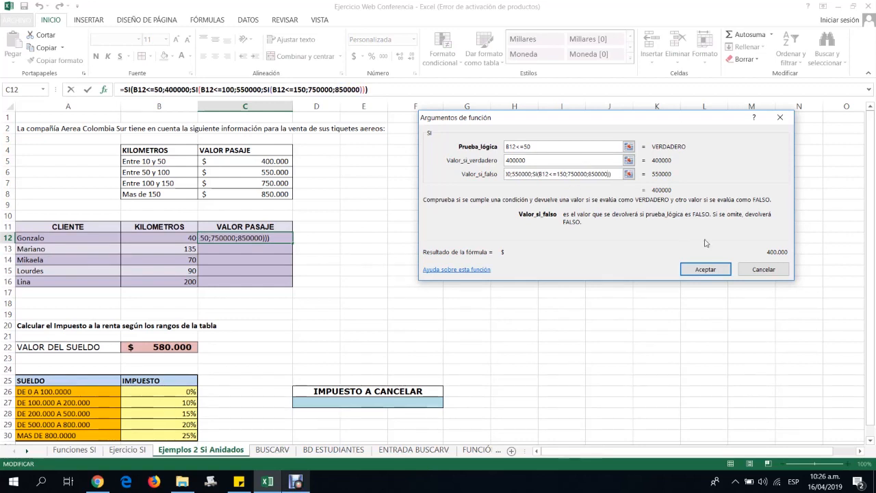
left_click(706, 271)
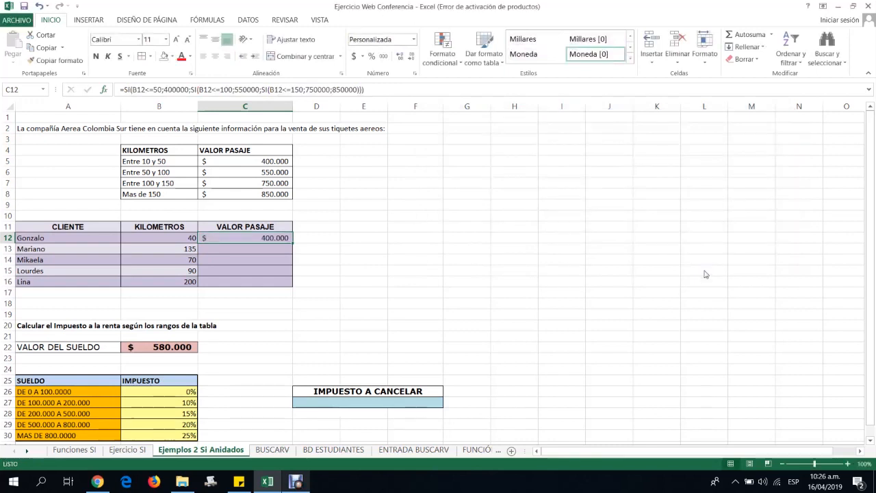
- Fill the nested SI formula from C12 down through C16 for the remaining clients
left_click(165, 235)
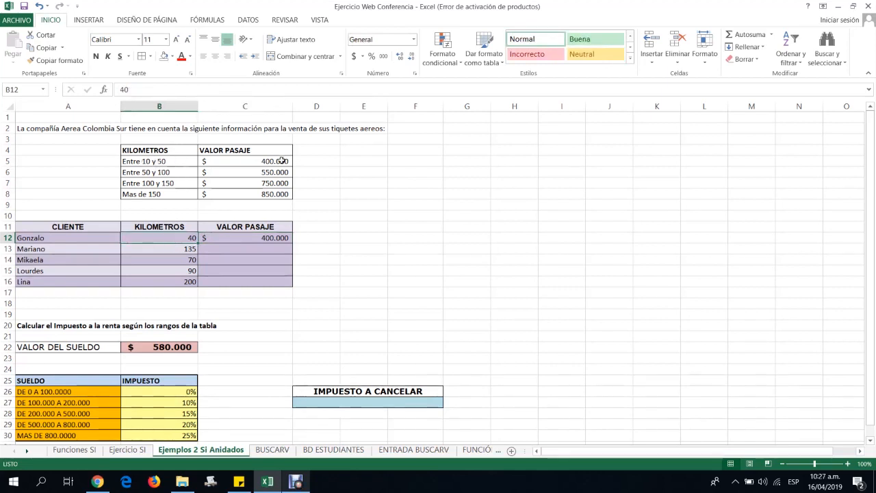
left_click(266, 235)
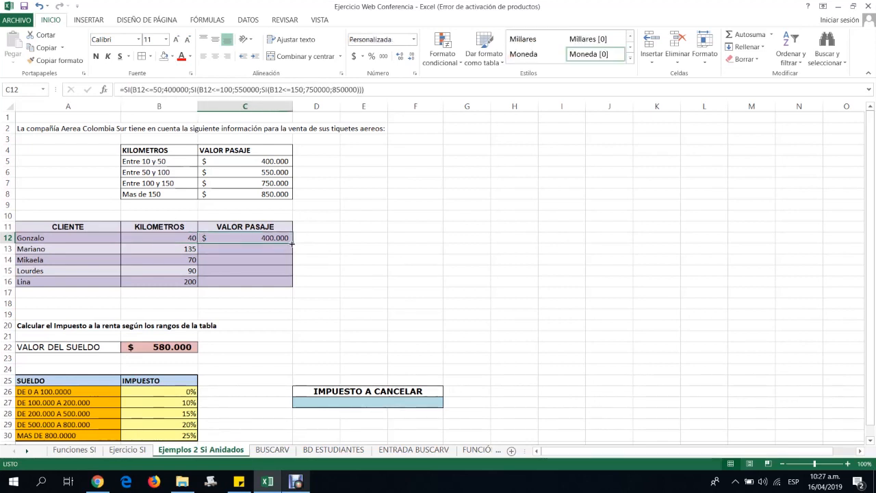
left_click_drag(292, 243, 298, 286)
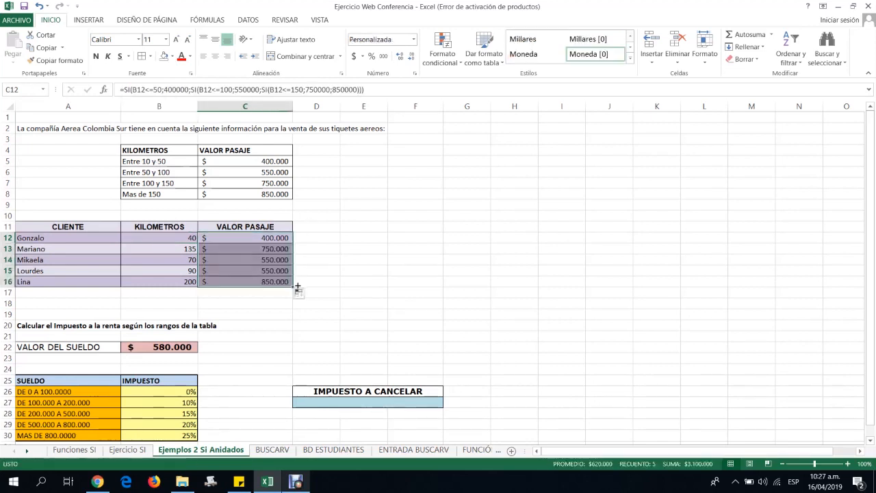
- Check each client's kilometres and ticket price in rows 12 to 16 against the fare table ranges
left_click(275, 241)
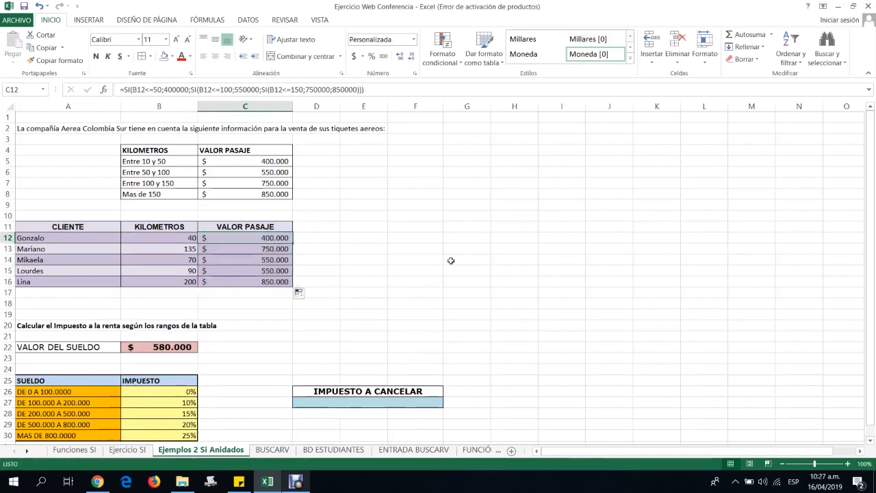
key("Down")
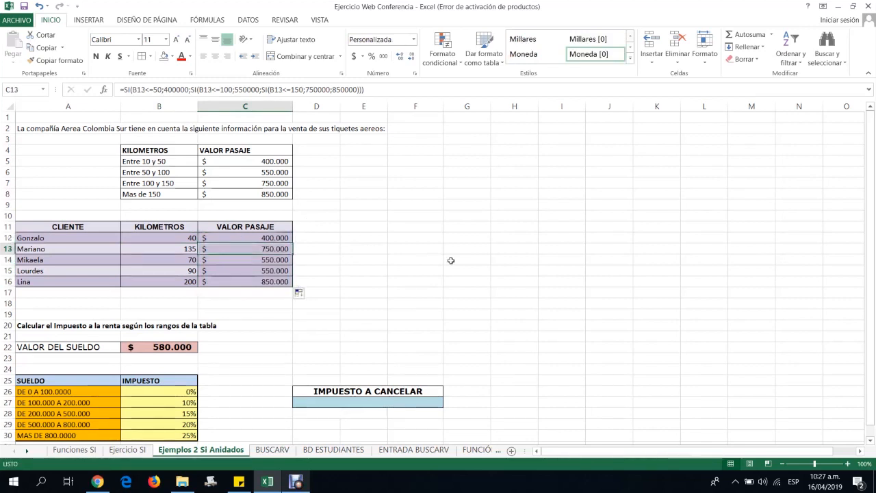
key("Left")
key("Right")
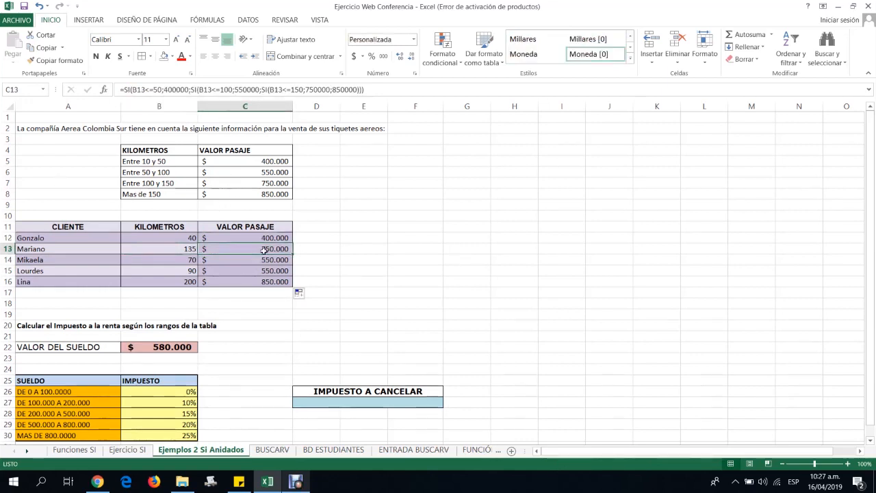
left_click(266, 260)
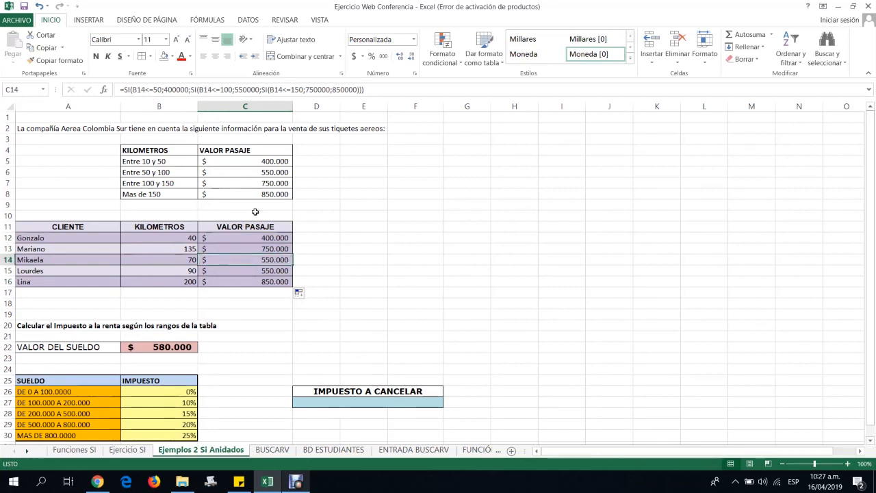
left_click(188, 273)
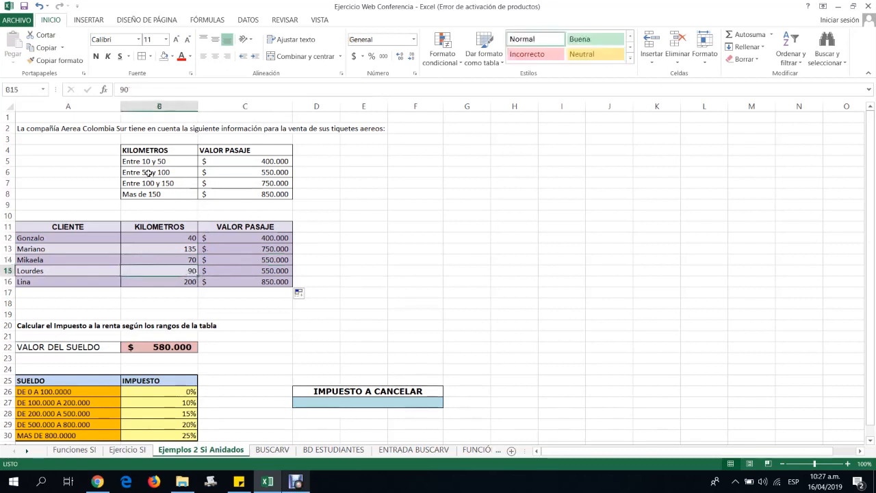
left_click(266, 271)
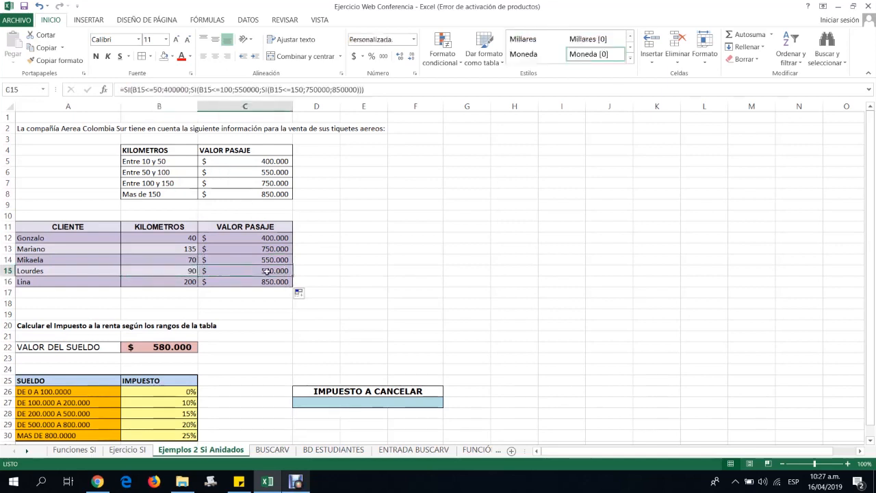
left_click(184, 280)
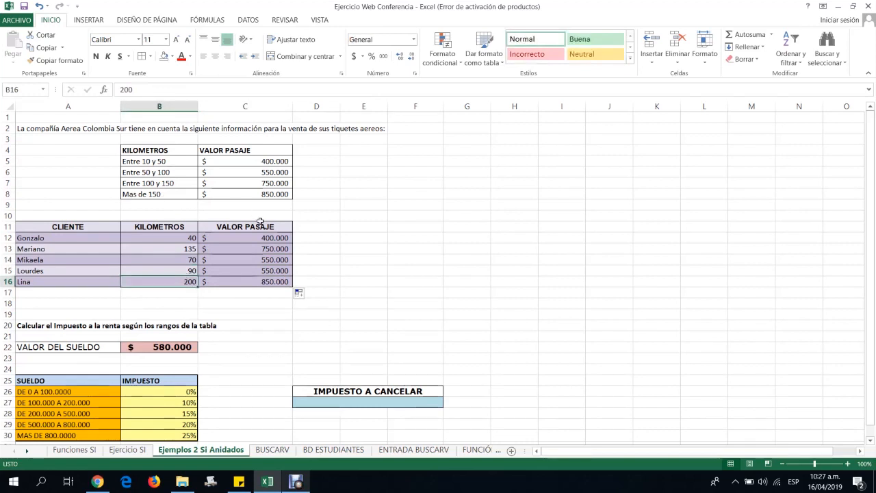
left_click(265, 282)
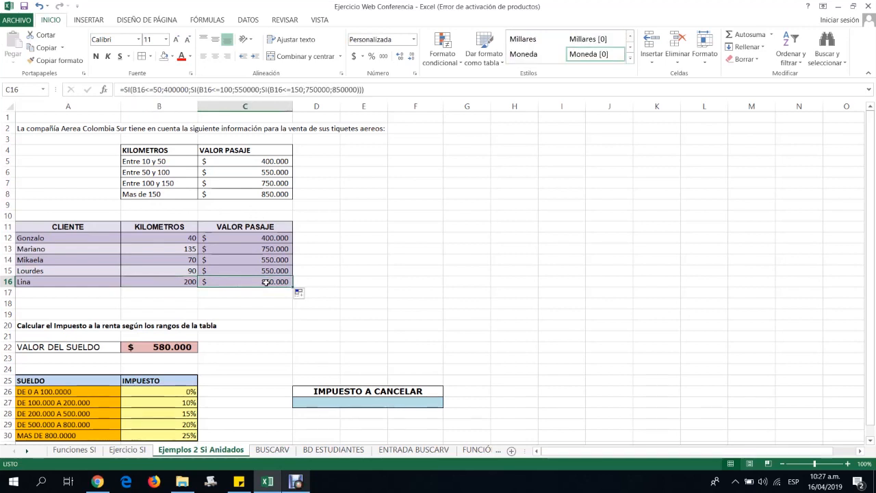
- Review the nested SI formula in C12 and its function arguments, then close them without changes
left_click(272, 238)
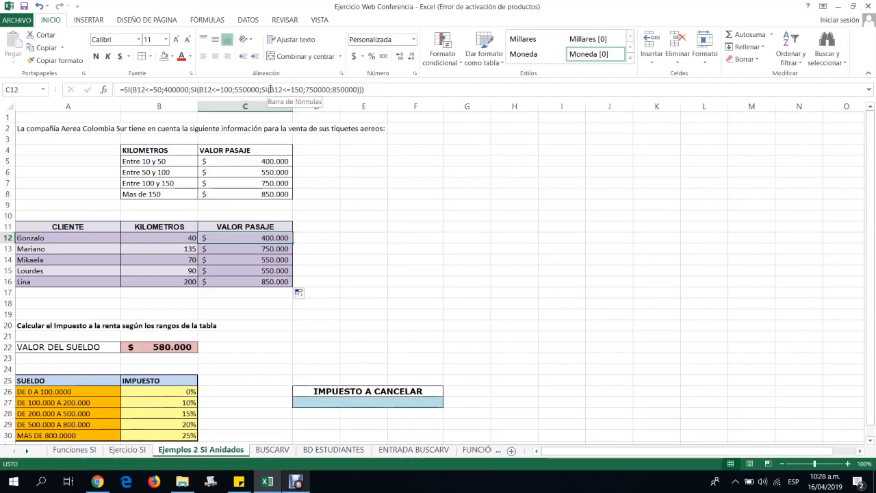
left_click(104, 90)
left_click(510, 175)
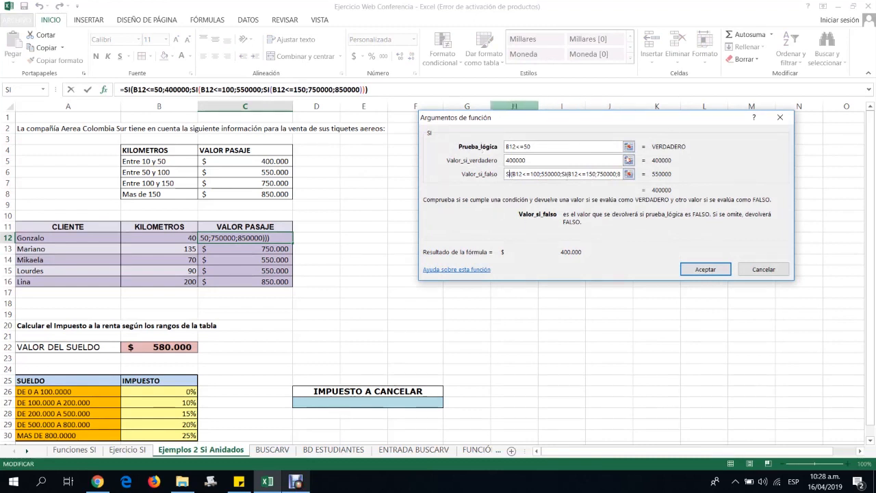
left_click_drag(625, 120, 583, 147)
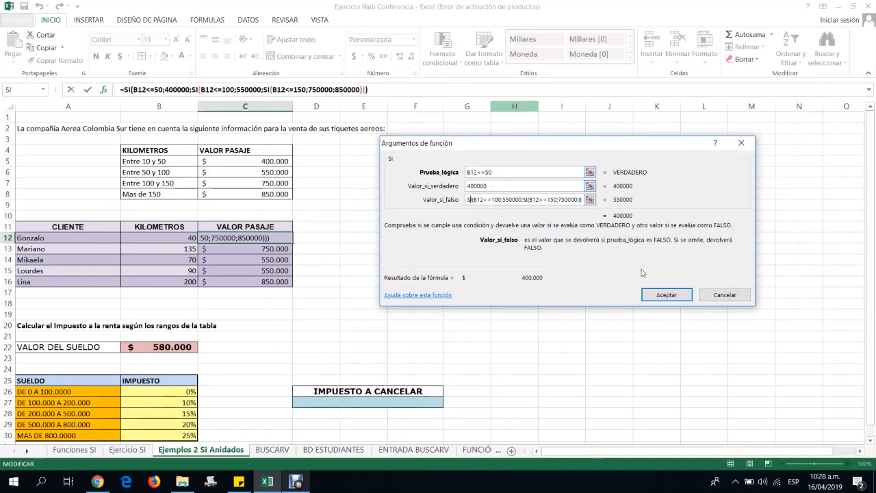
left_click(666, 294)
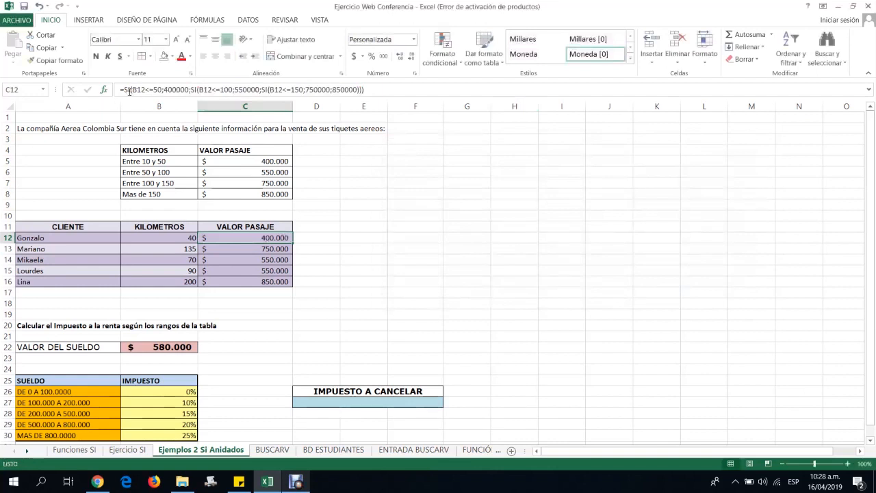
- Examine how the opening and closing parentheses of each nested SI pair up in the C12 formula, leaving it unchanged
left_click(164, 89)
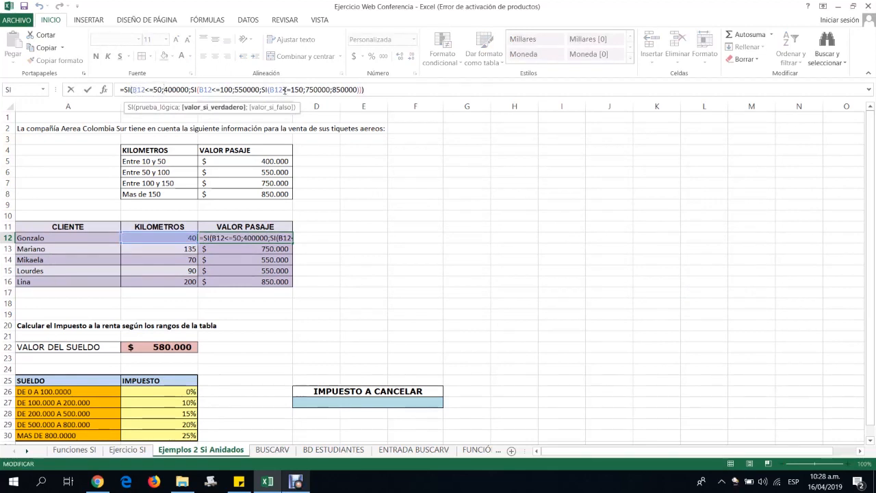
left_click(132, 89)
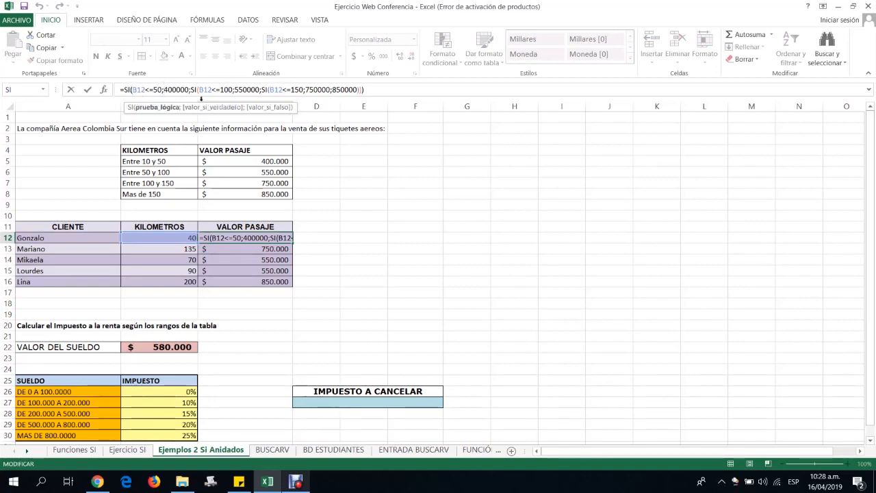
left_click(370, 90)
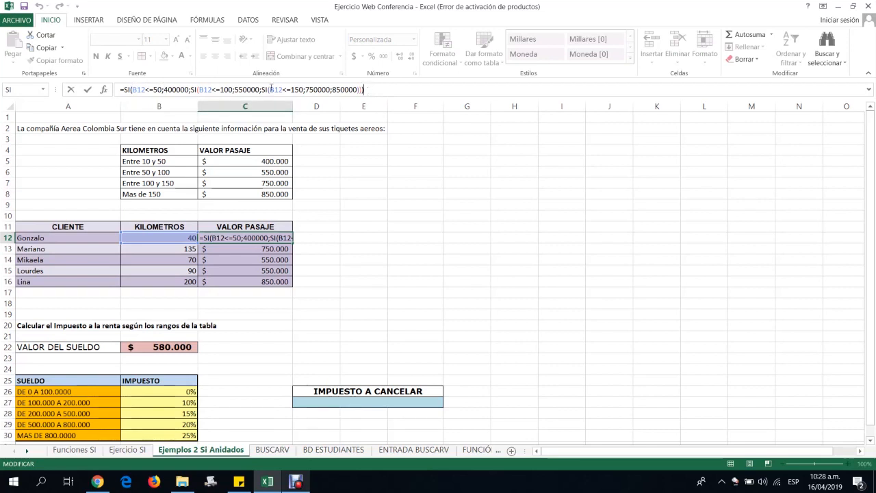
left_click(199, 90)
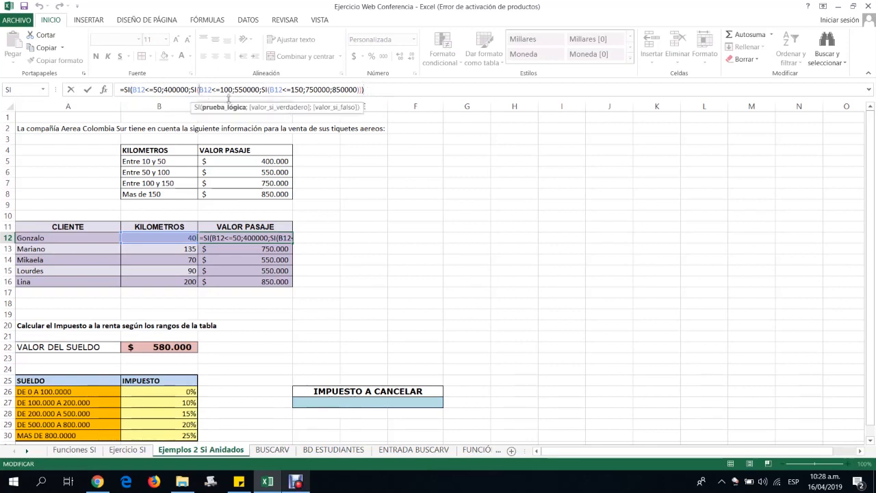
left_click(362, 90)
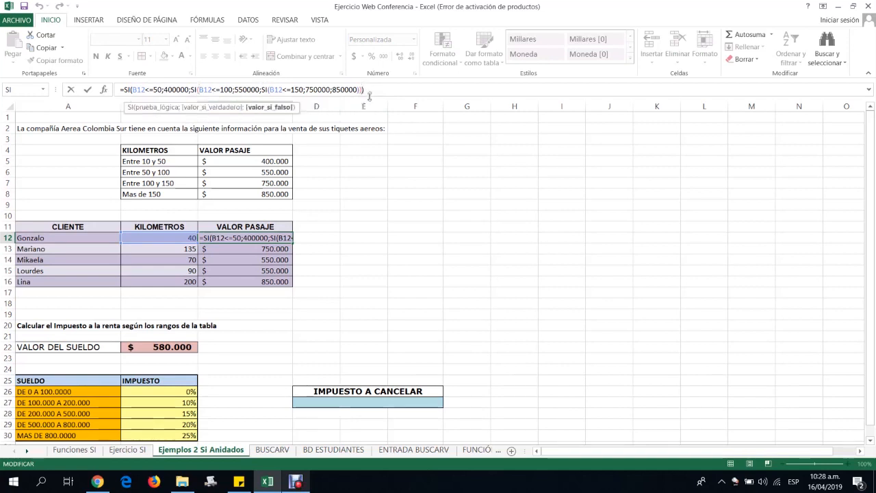
left_click(268, 90)
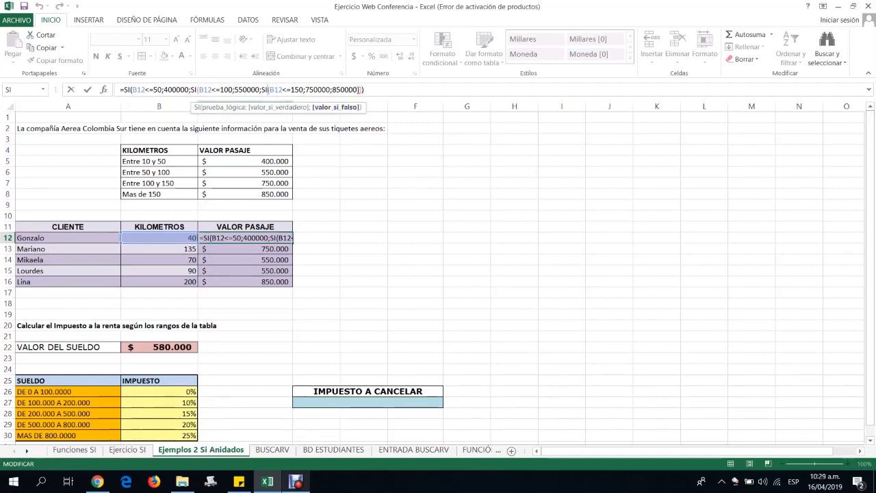
left_click(358, 89)
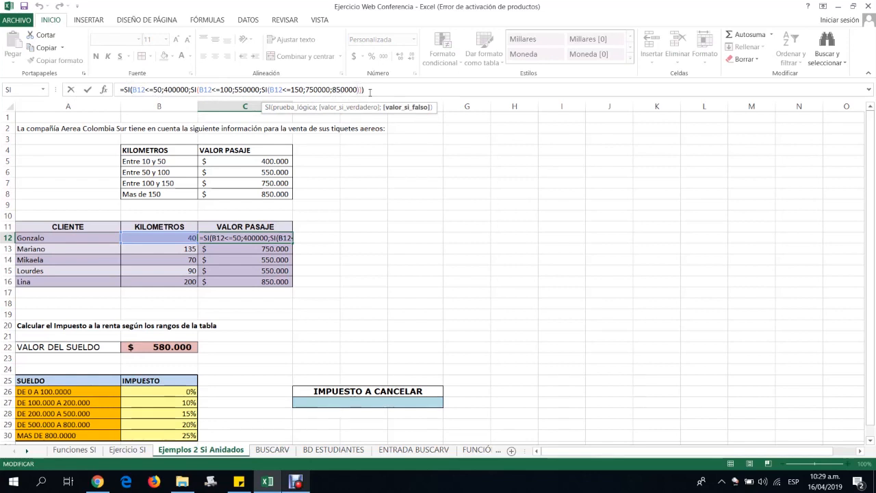
key("ctrl+Return")
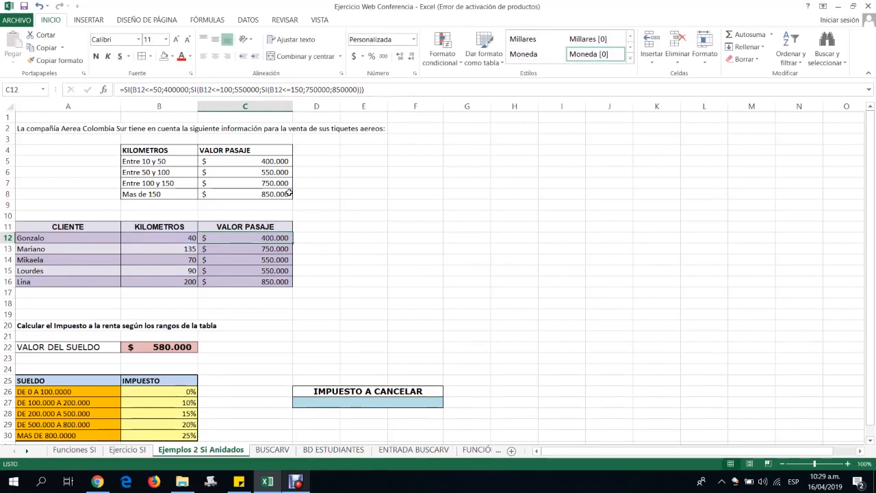
- Review the income tax exercise: its instruction in A20, the salary in B22, and the salary ranges and tax percentages in A26:B30
scroll(289, 193, "down", 1)
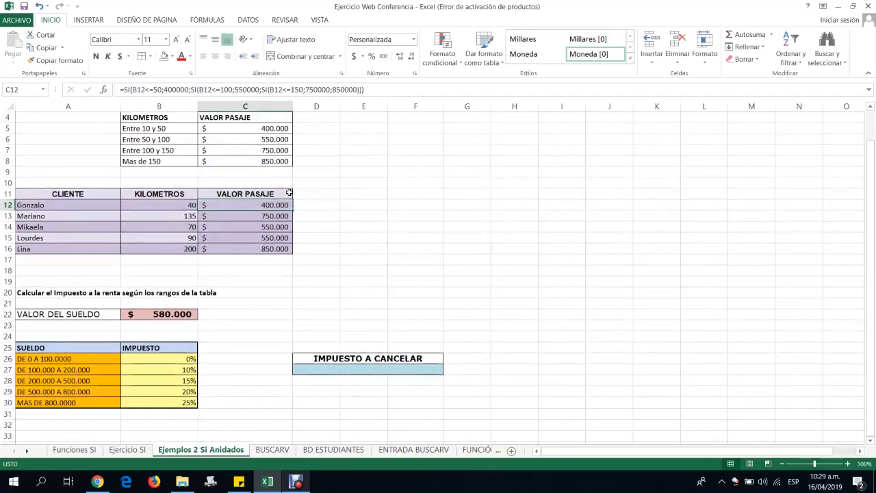
scroll(289, 193, "down", 1)
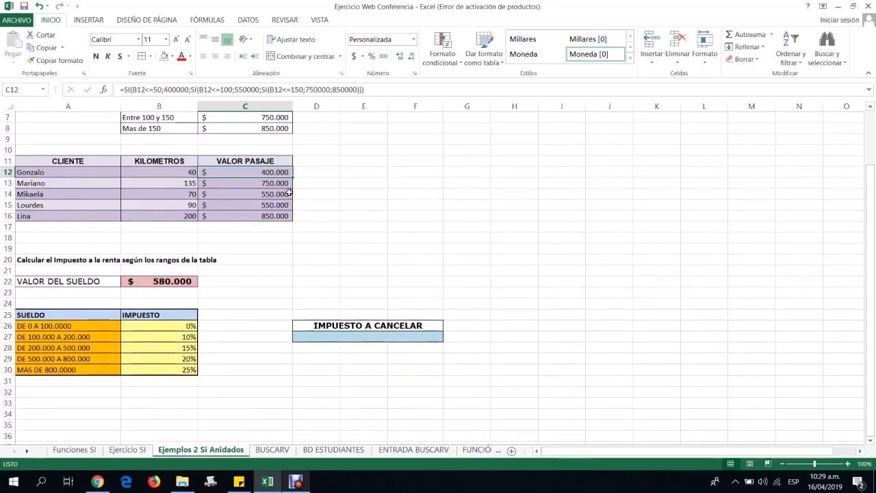
left_click(37, 258)
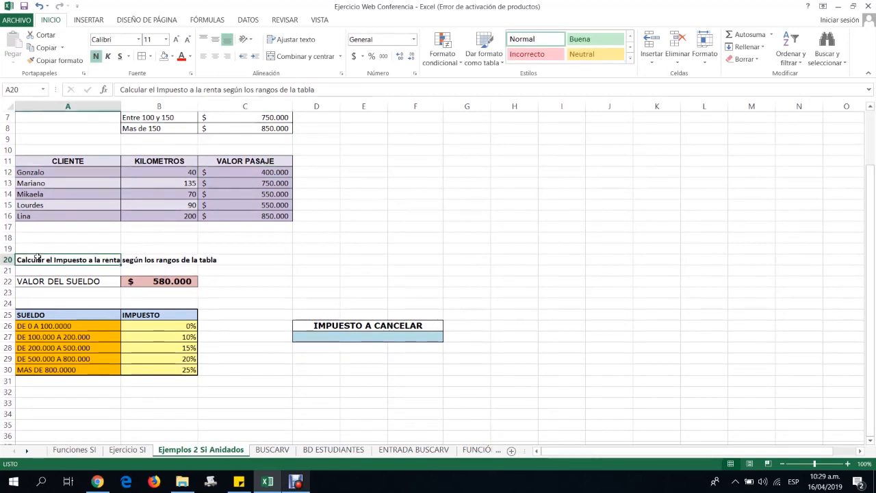
left_click(155, 282)
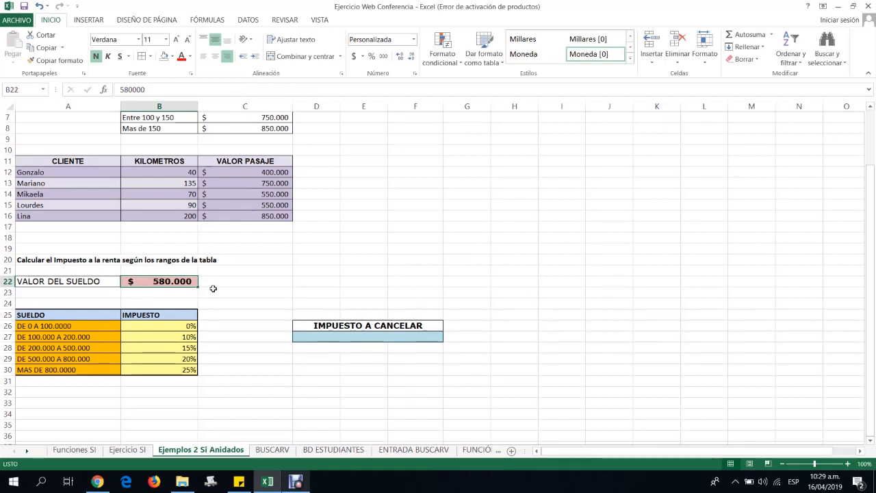
left_click(57, 328)
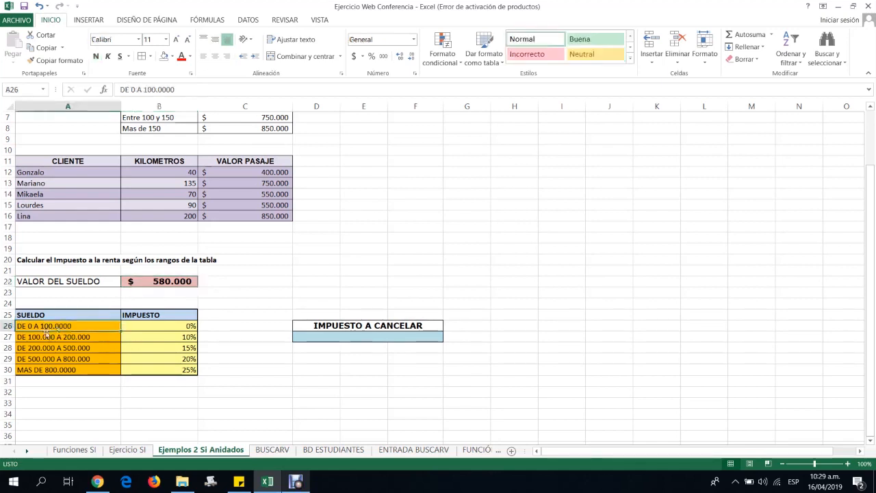
left_click(182, 325)
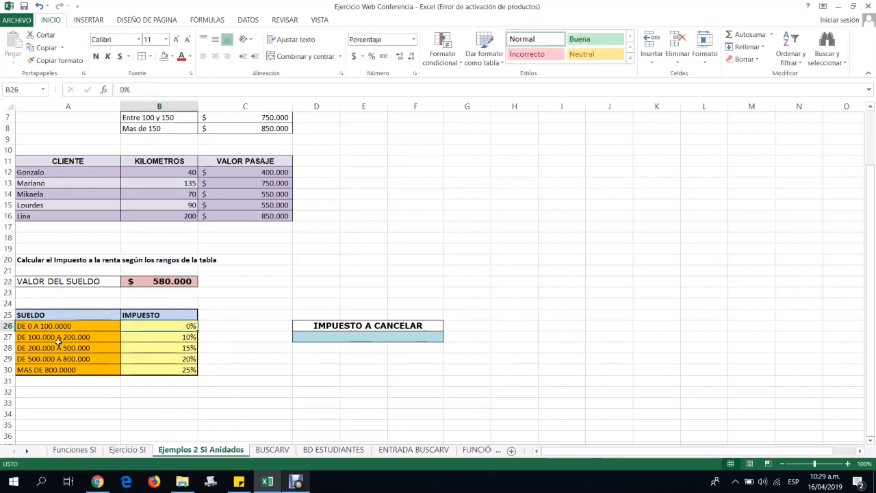
left_click(164, 338)
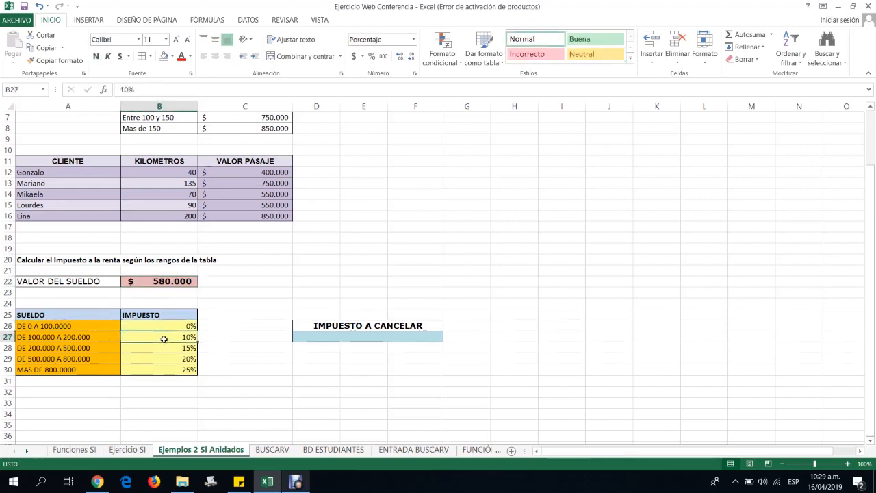
left_click(155, 348)
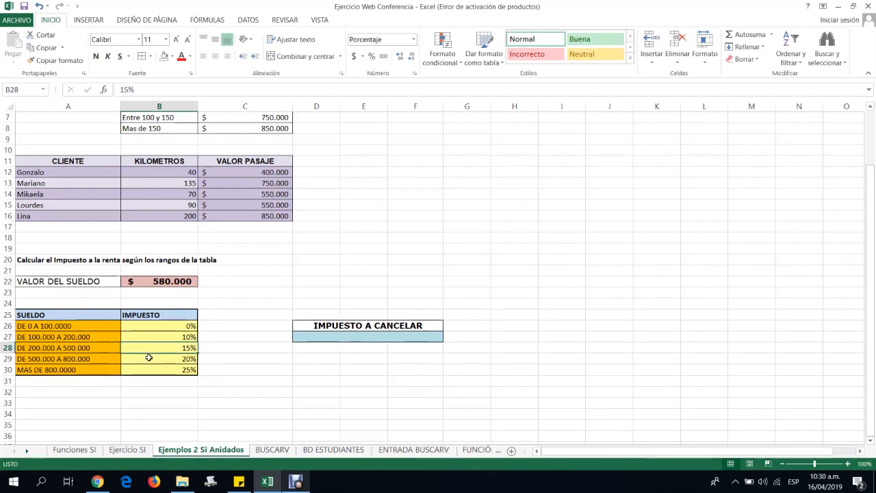
left_click(148, 357)
left_click(143, 369)
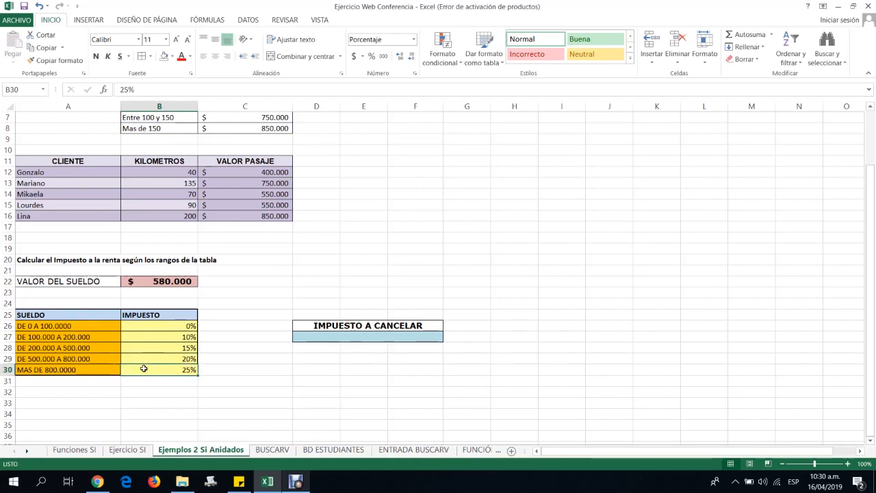
left_click(164, 328)
left_click_drag(164, 327, 164, 370)
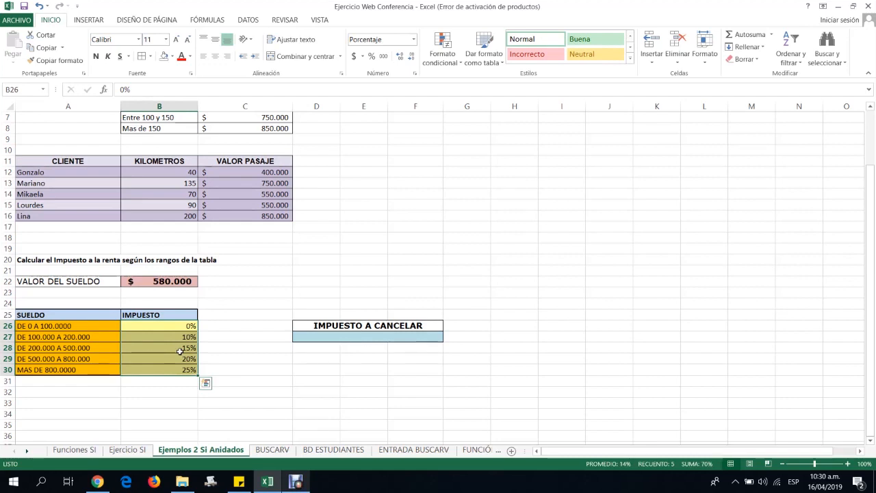
- Insert an SI function in the IMPUESTO A CANCELAR cell D27 with the logical test B22<=100000
left_click(303, 336)
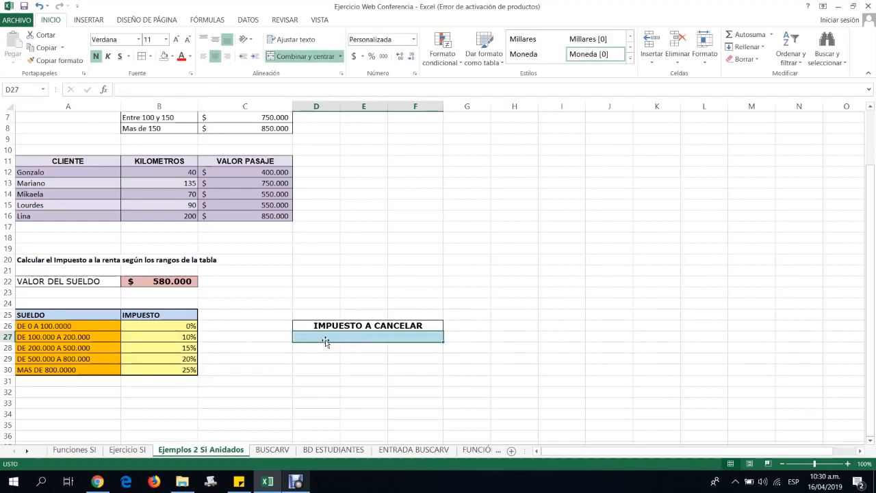
left_click(104, 90)
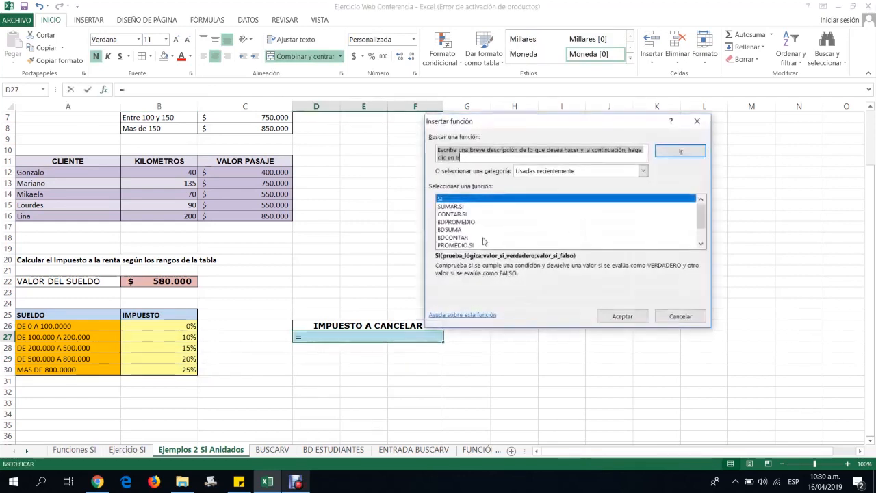
left_click(620, 316)
left_click_drag(628, 146, 723, 150)
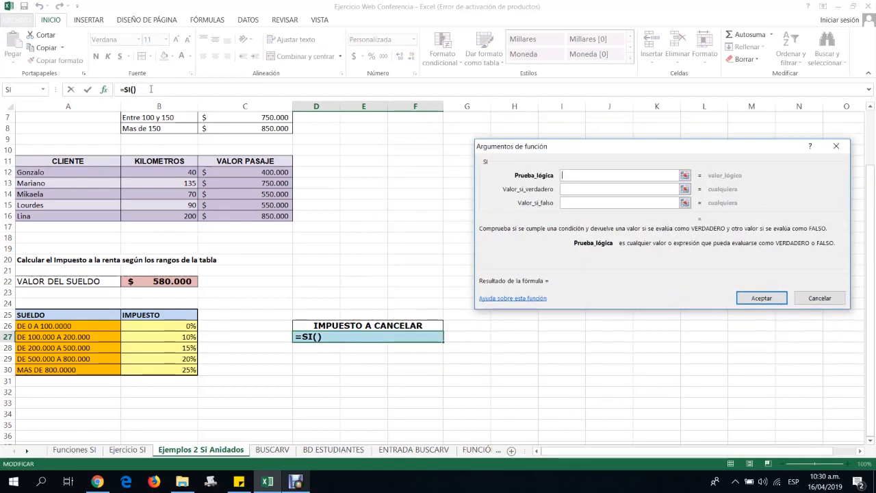
left_click_drag(612, 150, 544, 151)
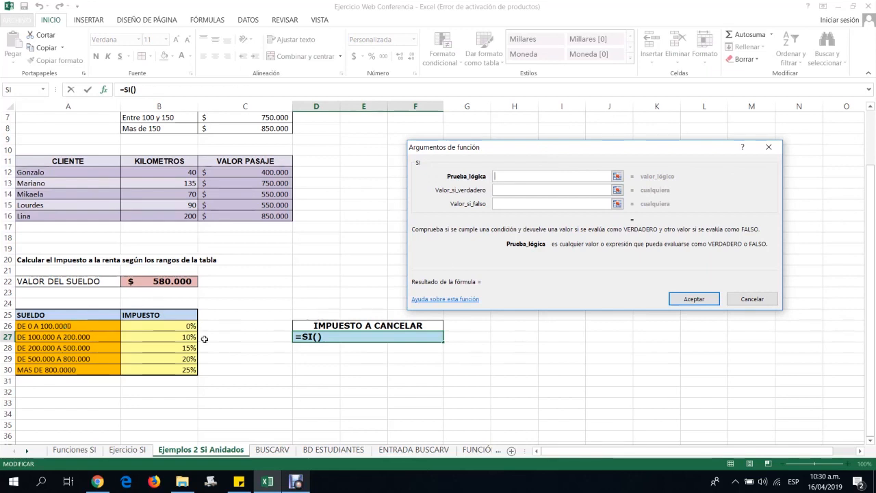
left_click(167, 281)
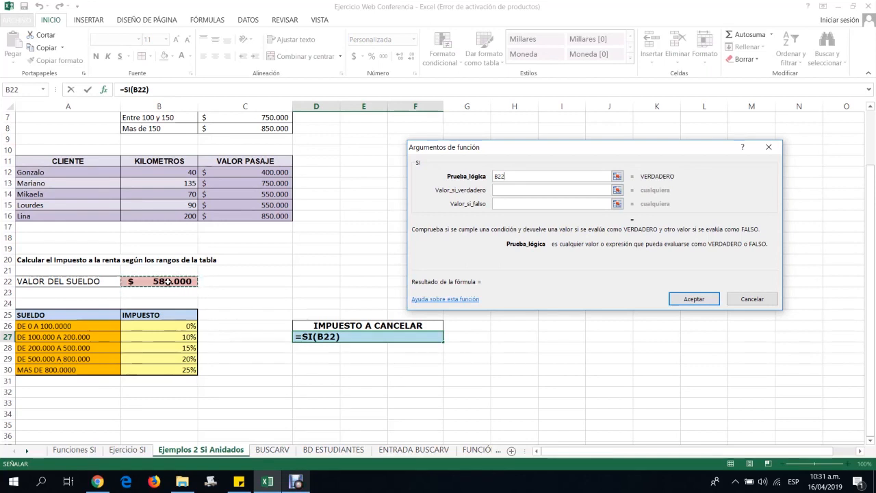
type("<=")
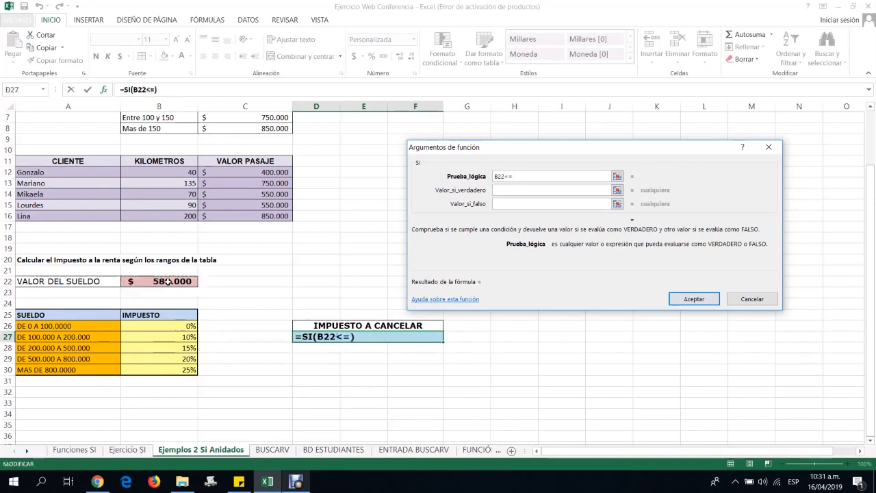
type("100")
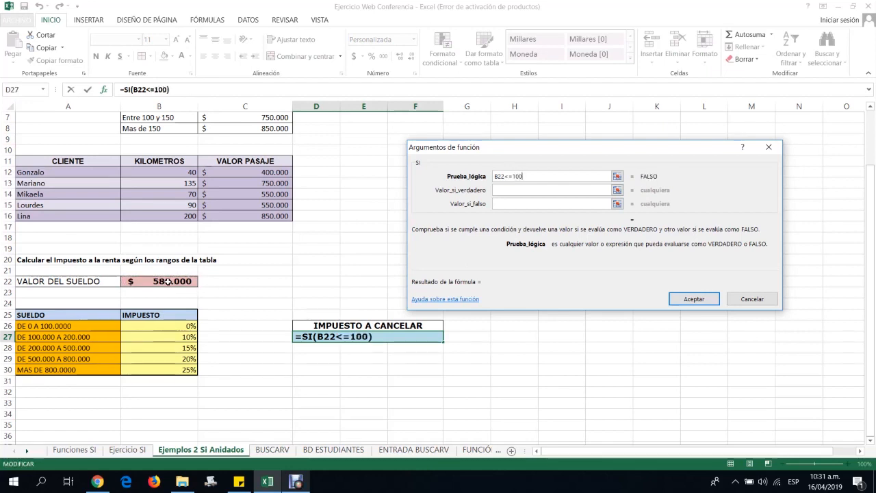
type("000")
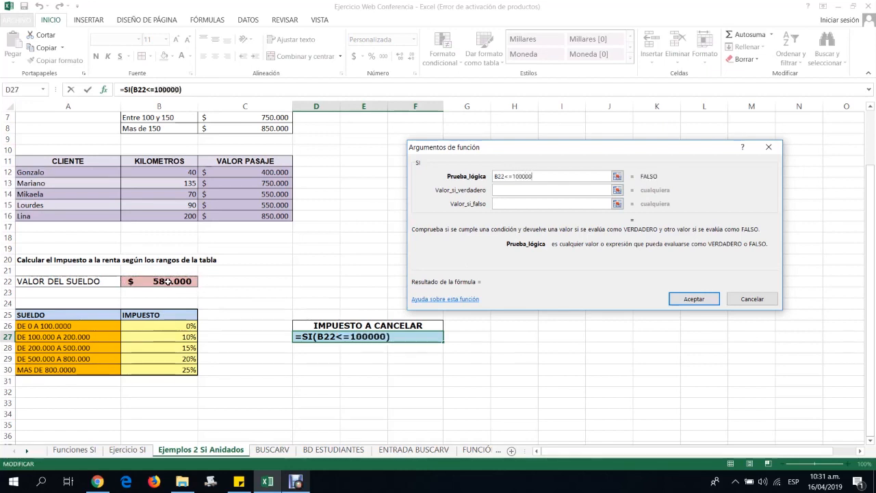
- Set the SI function's true value to the salary multiplied by the first range's tax rate, B22*B26
left_click(530, 191)
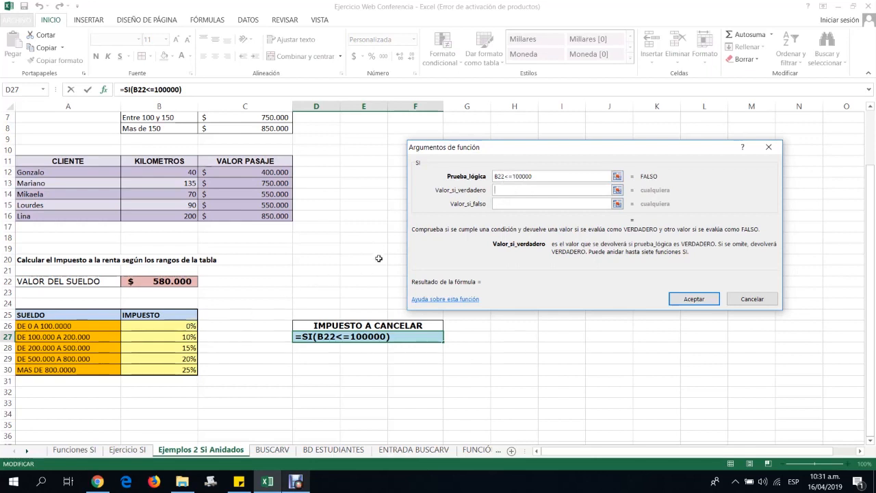
left_click(183, 283)
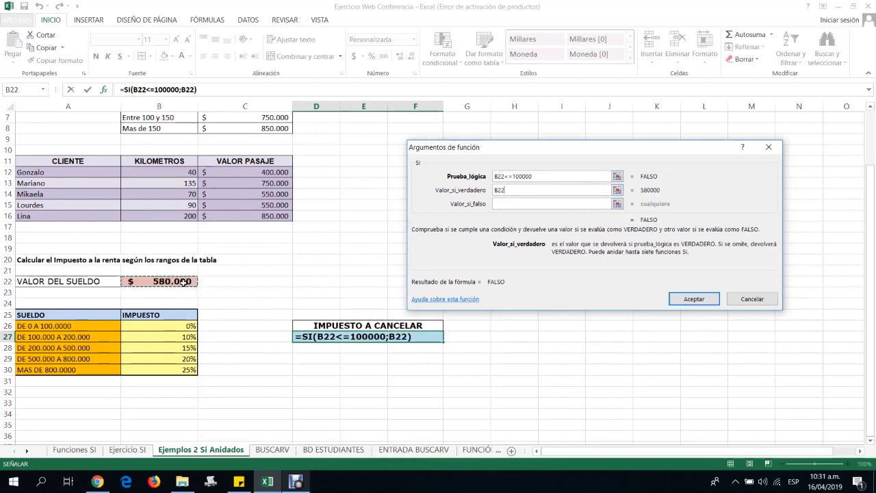
type("*")
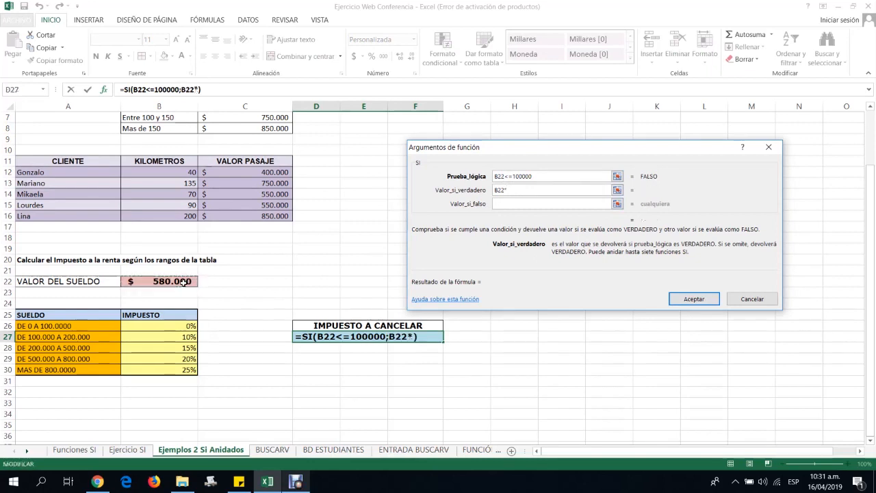
left_click(176, 326)
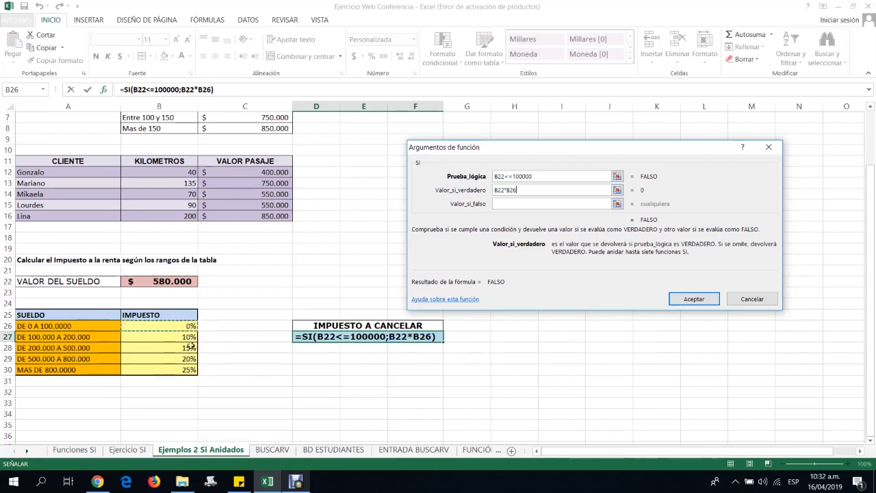
- Nest a second SI in the D27 function's false value with the logical test B22<=200000
left_click(522, 203)
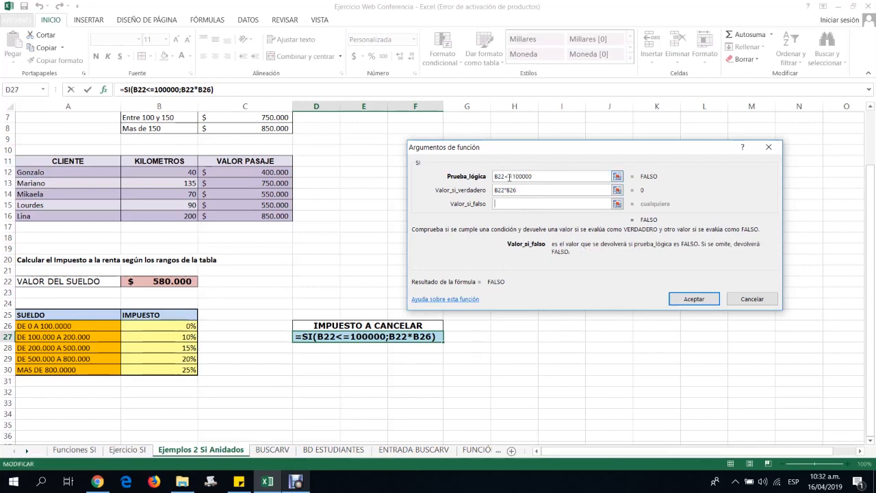
type("SI")
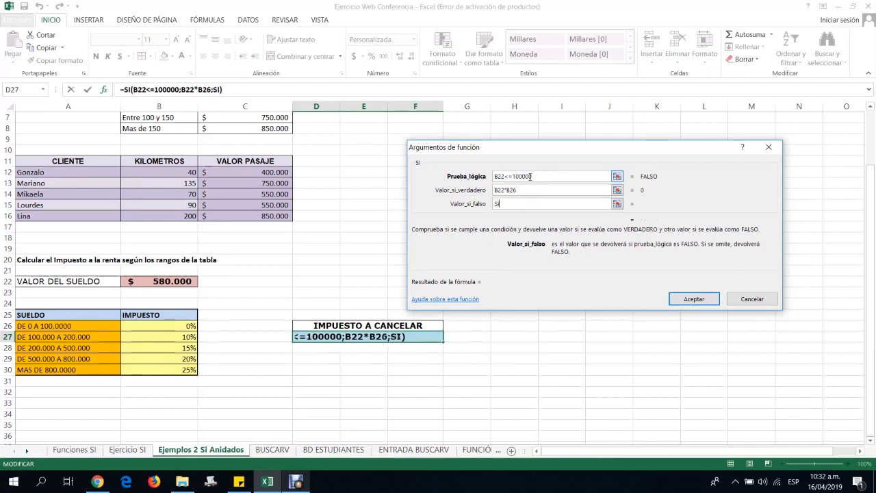
type("(")
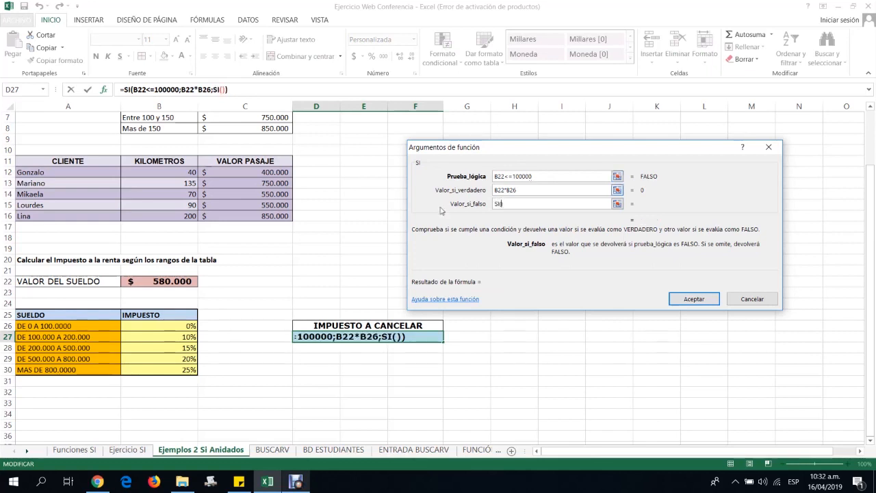
left_click(163, 282)
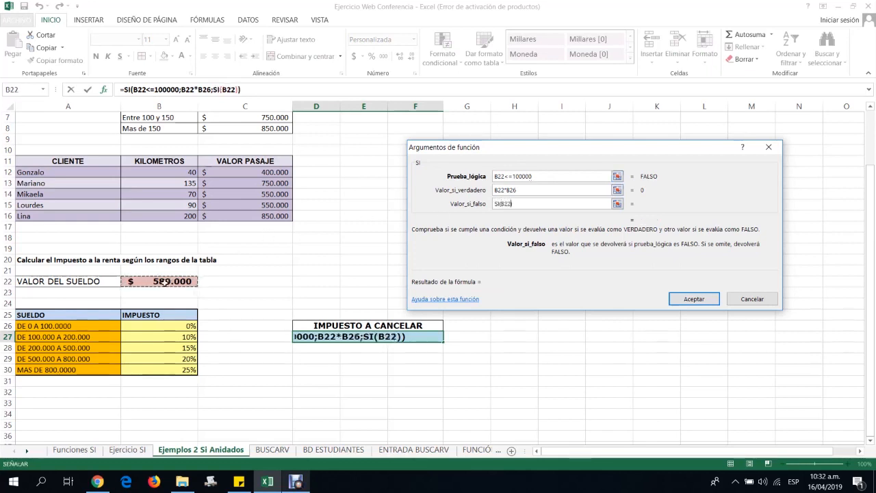
type("<=")
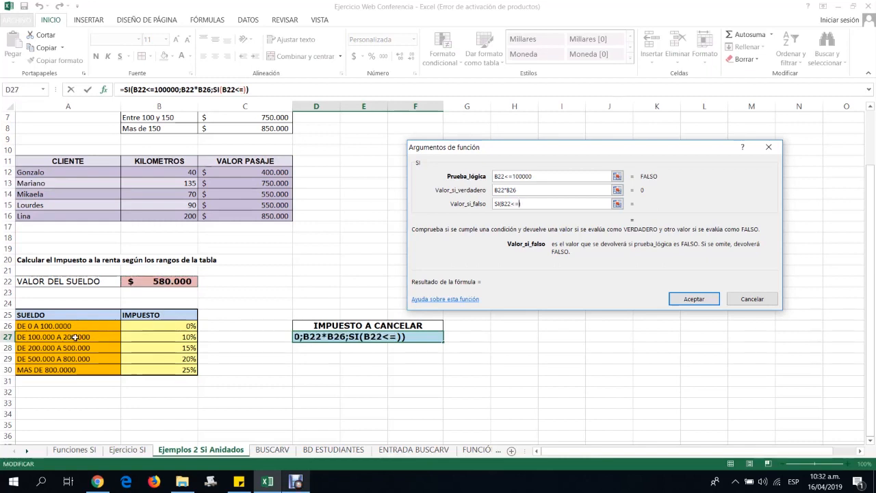
type("200000")
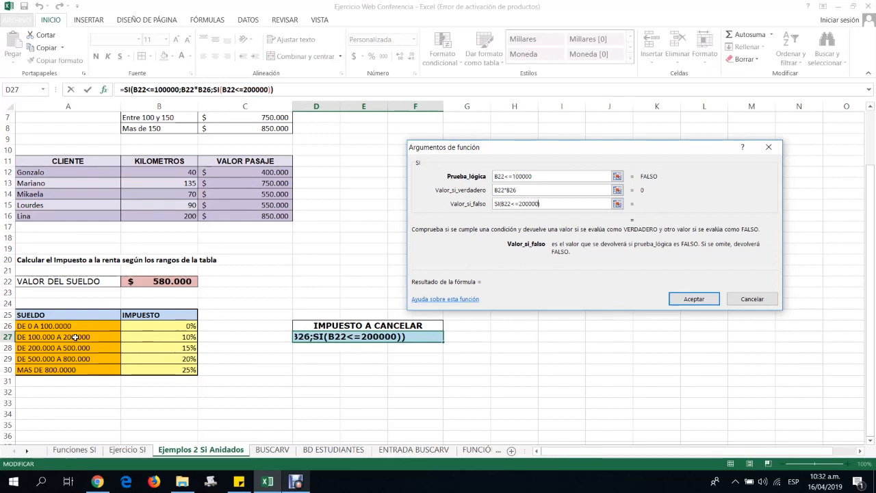
- Set the second SI's true value to the salary multiplied by the second range's tax rate, B22*B27
type(";")
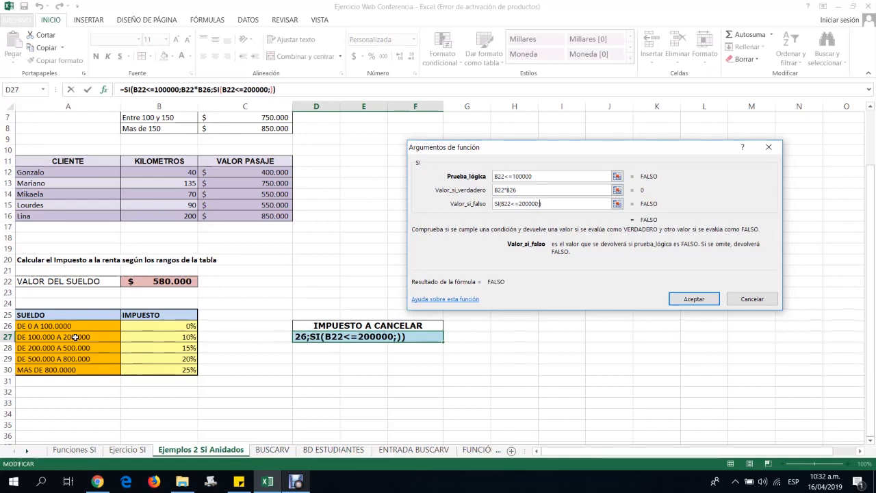
left_click(164, 286)
type("*")
left_click(172, 334)
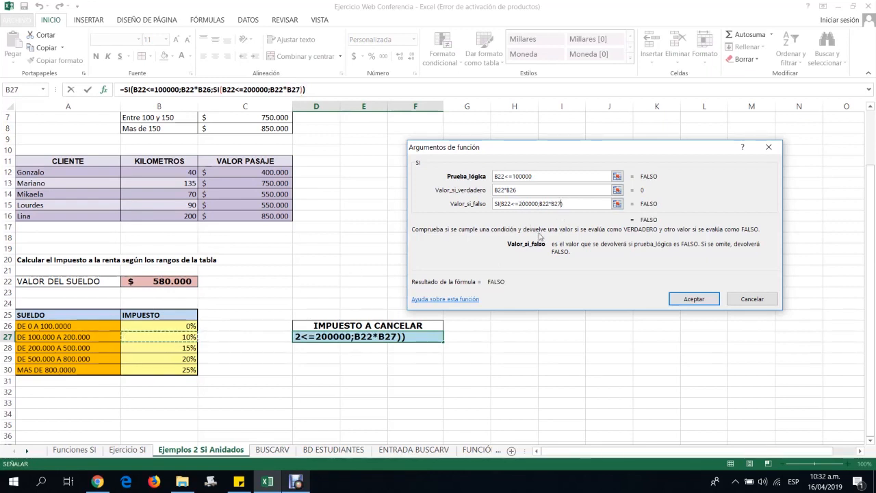
- Nest a third SI as the second SI's false value, with the logical test B22<=500000
type(";")
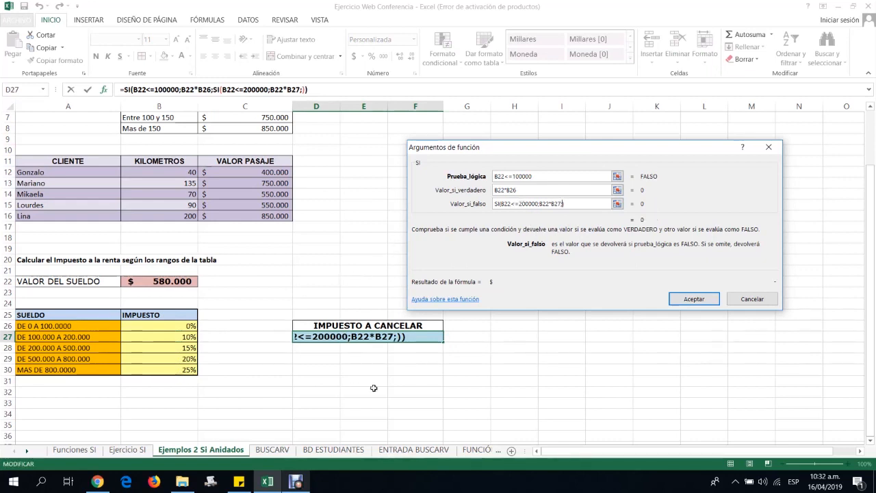
type("SI")
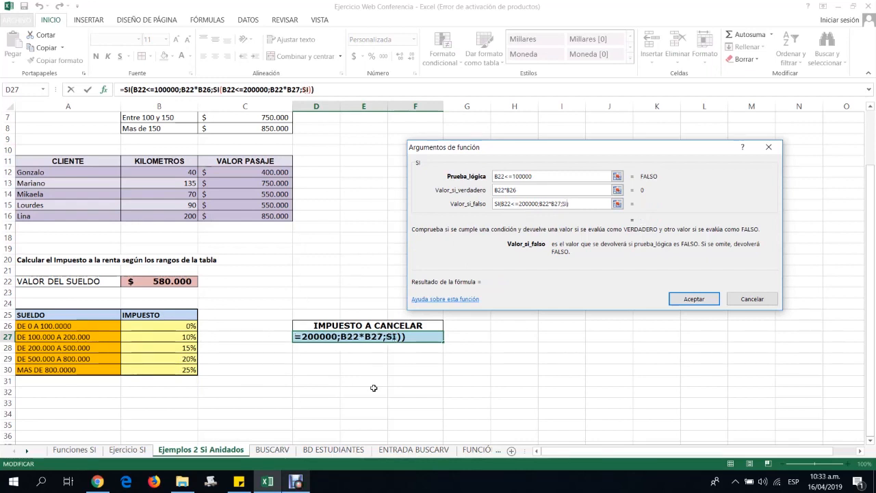
type("()")
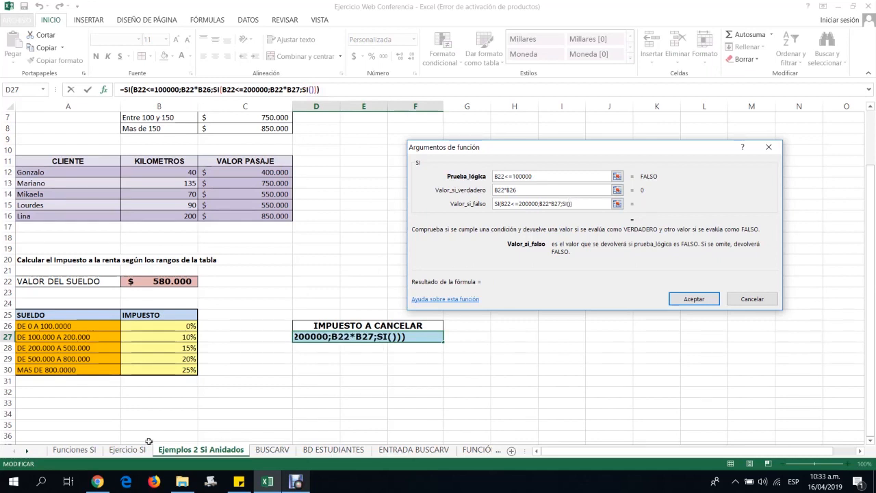
left_click(176, 279)
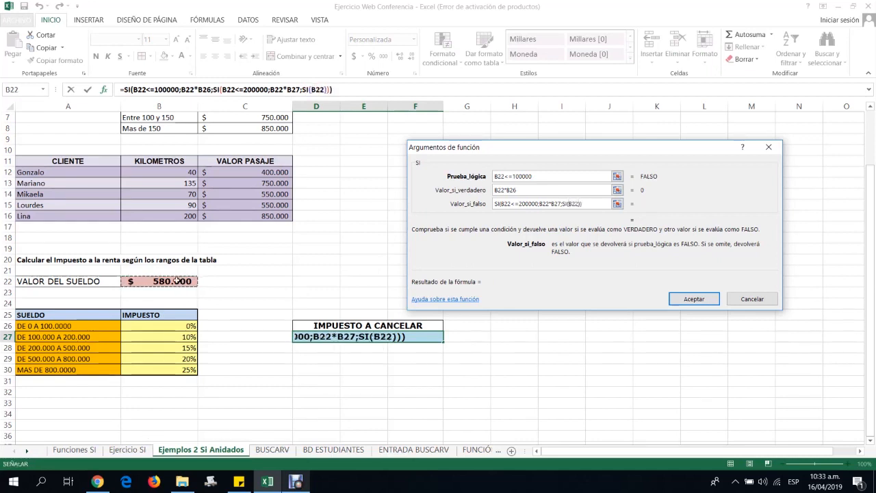
type("<=")
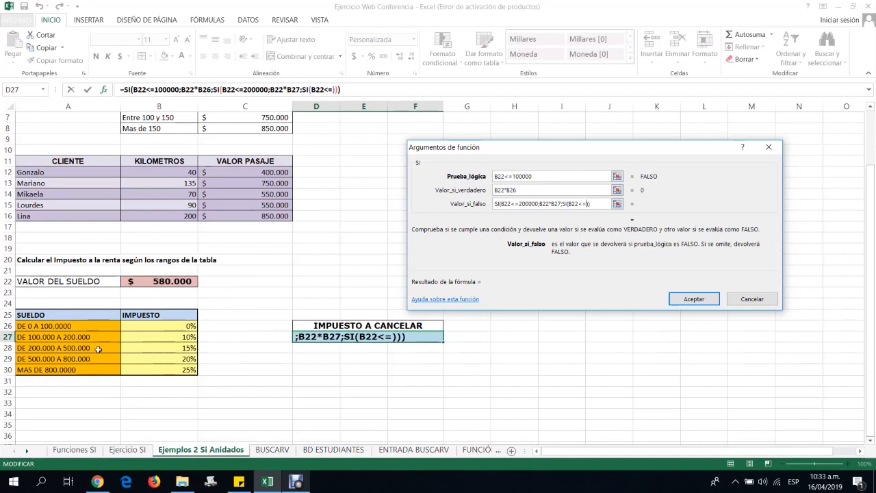
type("50000")
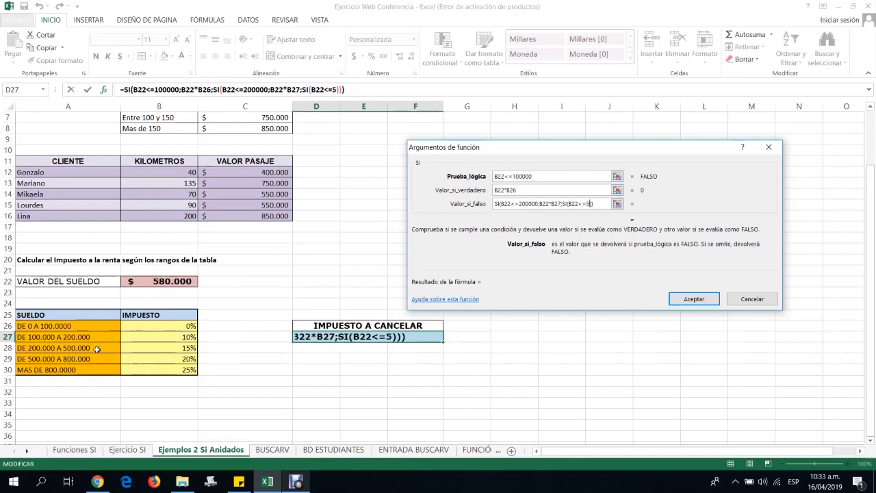
type("0")
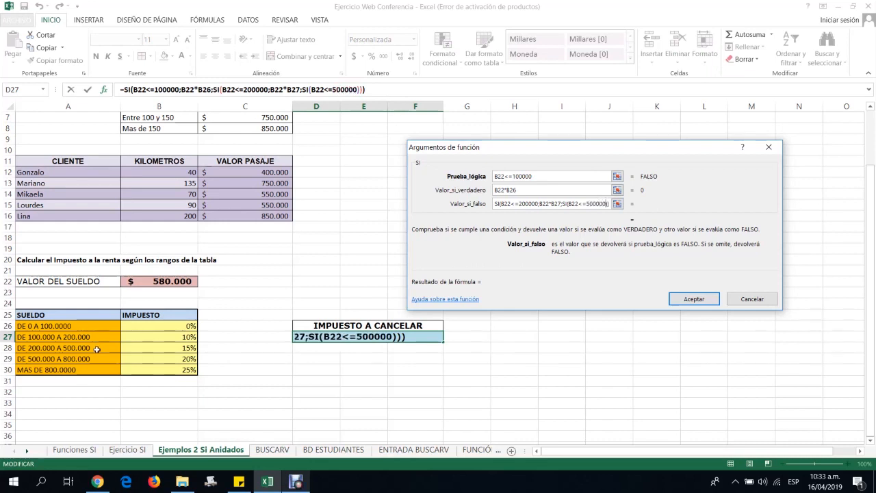
- Set the third SI's true value to the salary multiplied by the third range's tax rate, B22*B28
type(";")
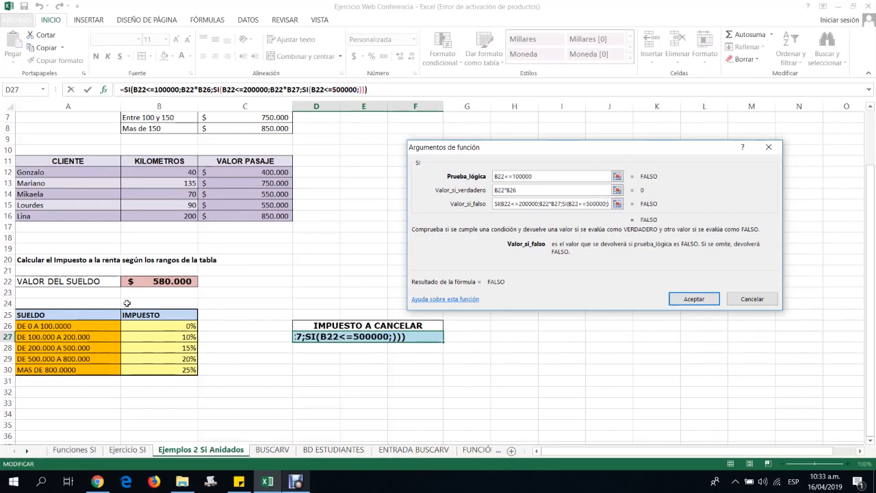
left_click(155, 281)
type("*")
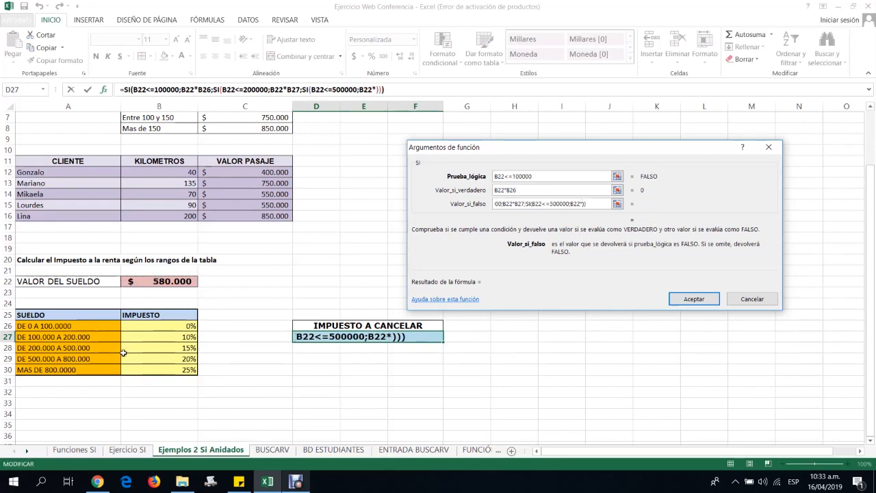
left_click(161, 347)
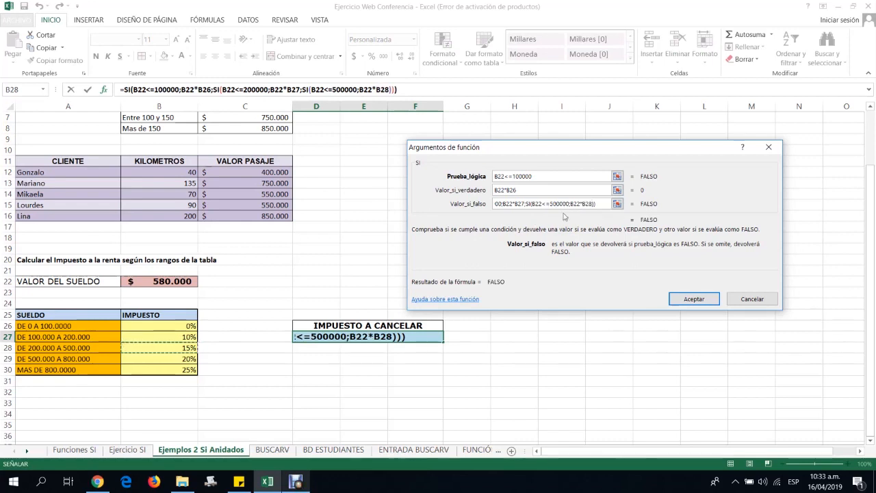
- Nest a fourth SI as the third SI's false value, with the logical test B22<=800000
type(";")
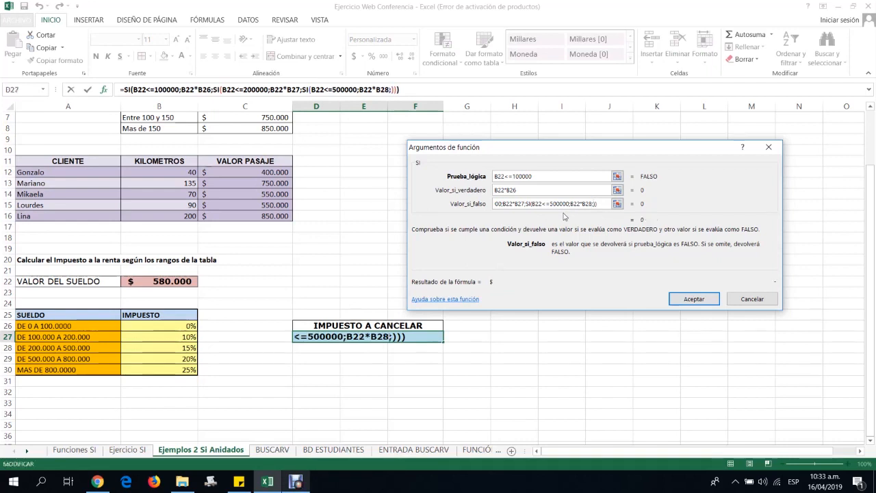
type("SI()")
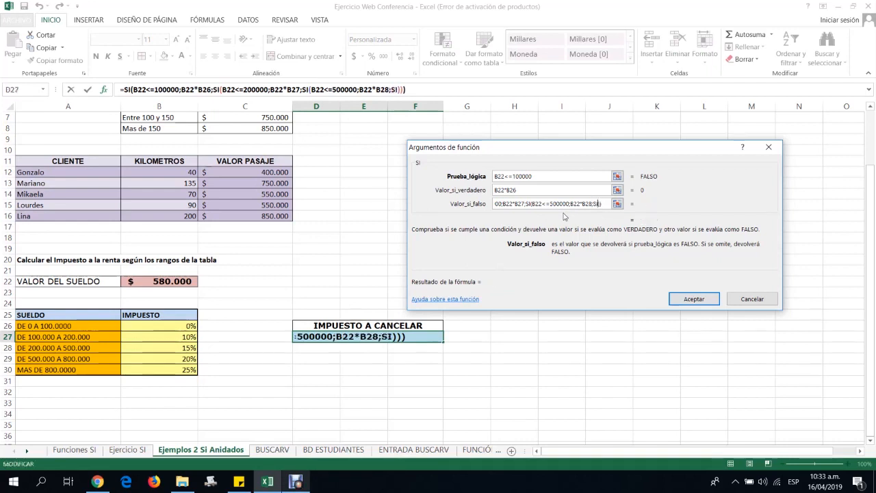
type(")")
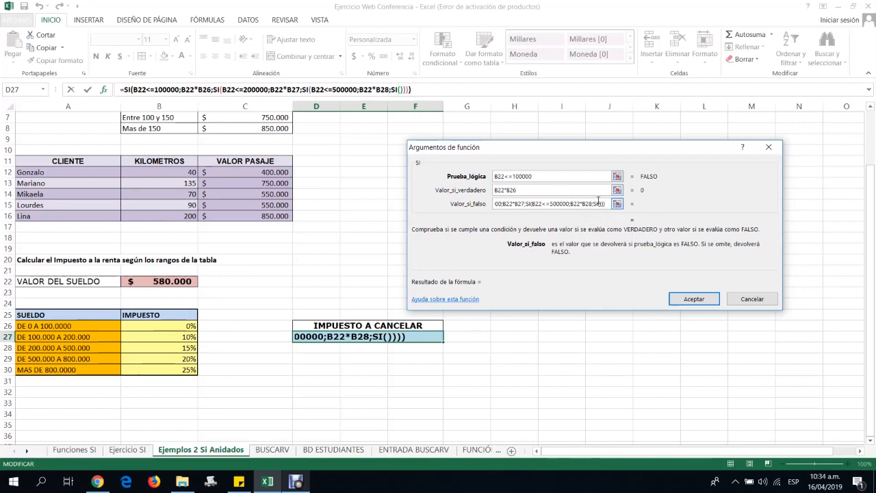
left_click(176, 280)
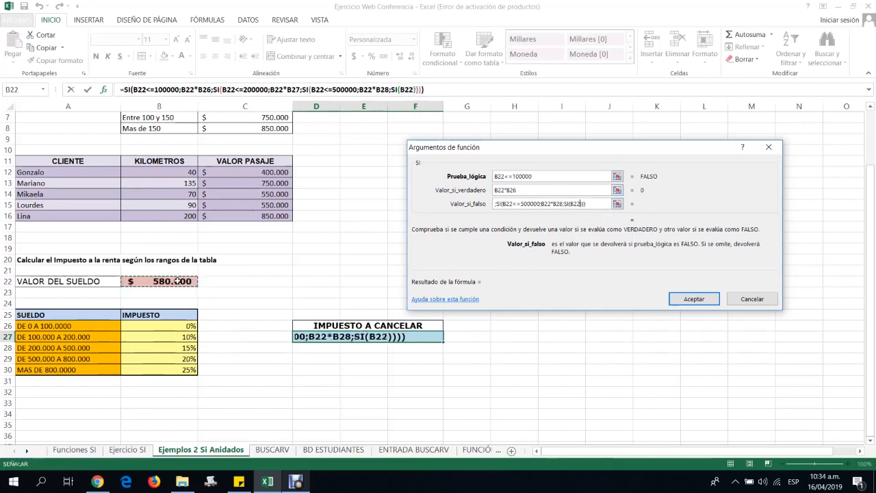
type("<=")
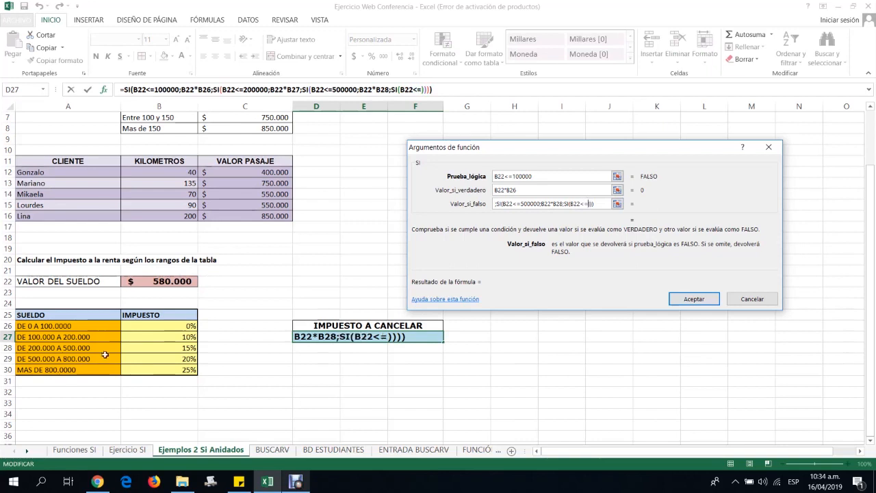
type("800000")
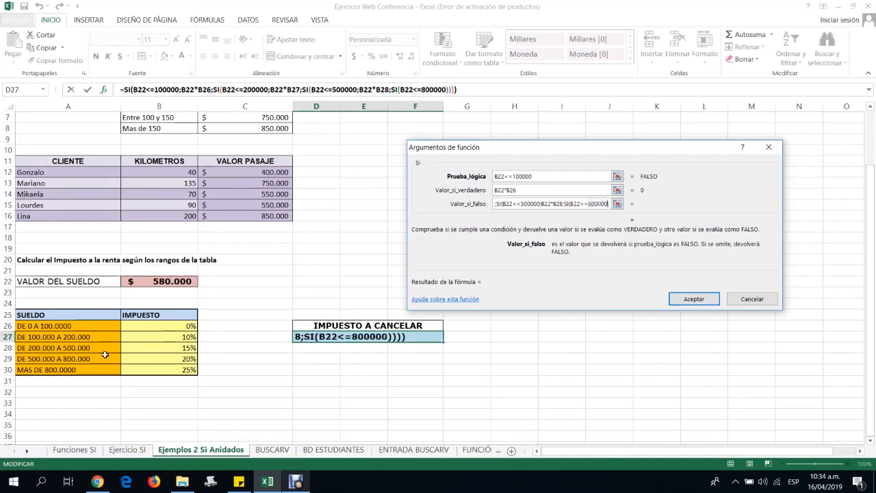
- Set the fourth SI's true value to the salary multiplied by the fourth range's tax rate, B22*B29
type(";")
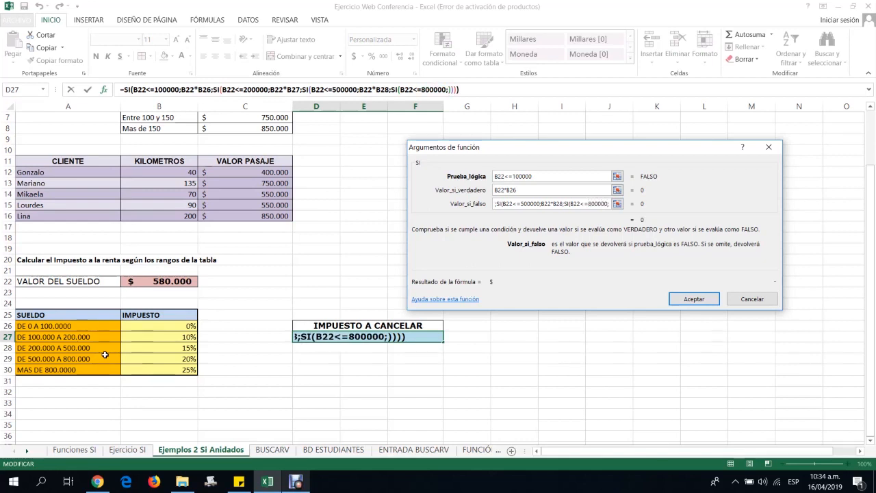
left_click(167, 282)
type("*")
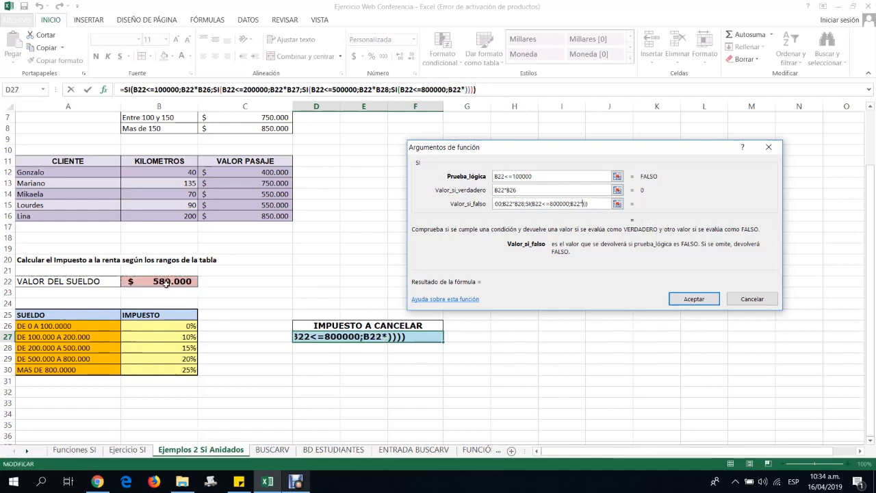
left_click(165, 359)
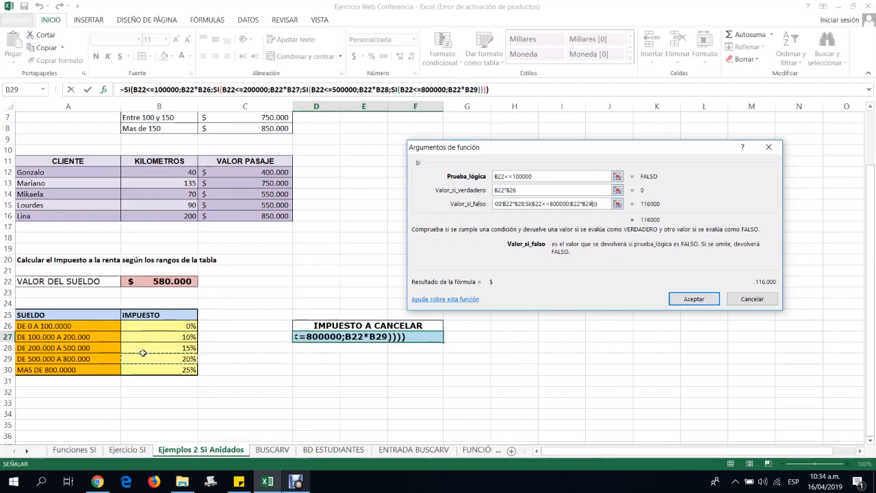
- Set the fourth SI's false value to the salary multiplied by the last range's rate, B22*B30, and accept the D27 formula
type(";")
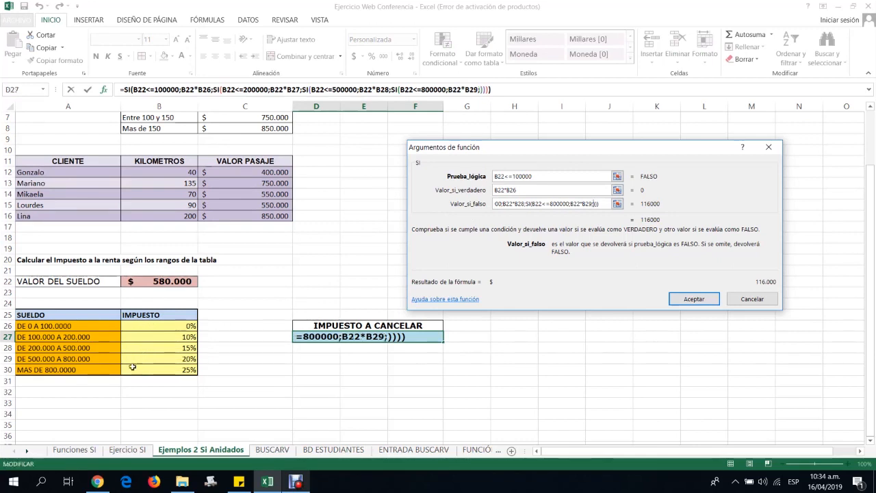
left_click(162, 282)
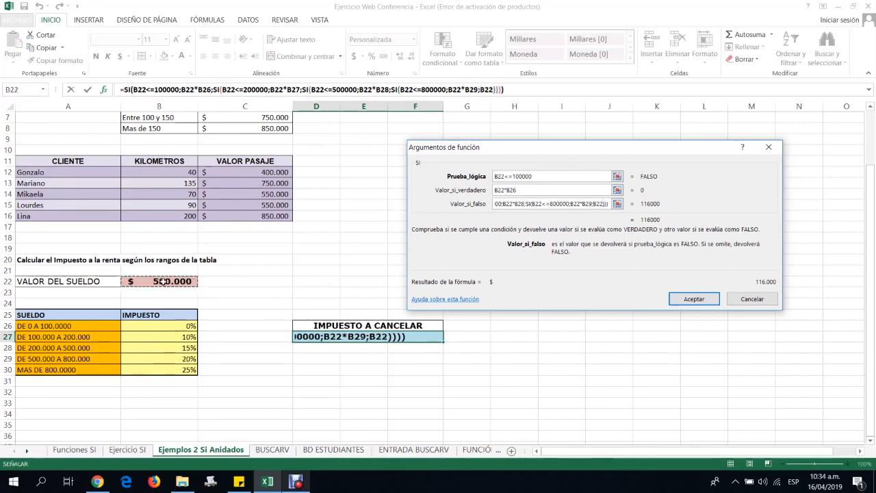
type("*")
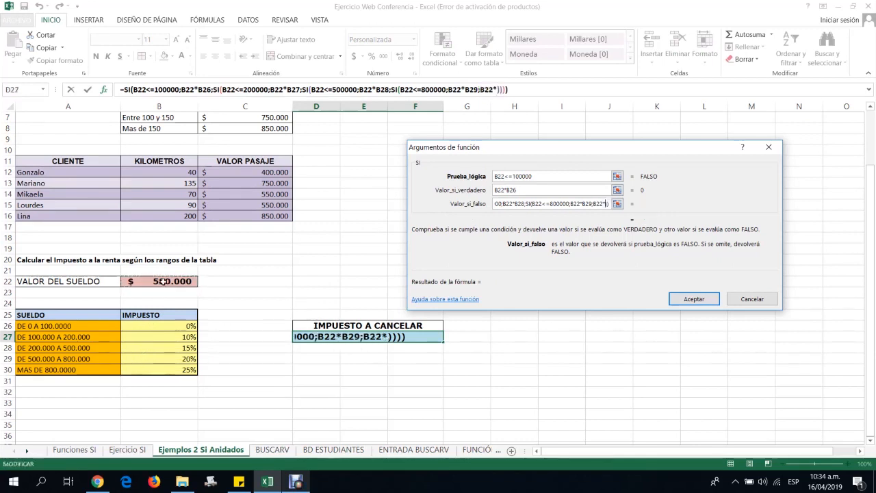
left_click(178, 369)
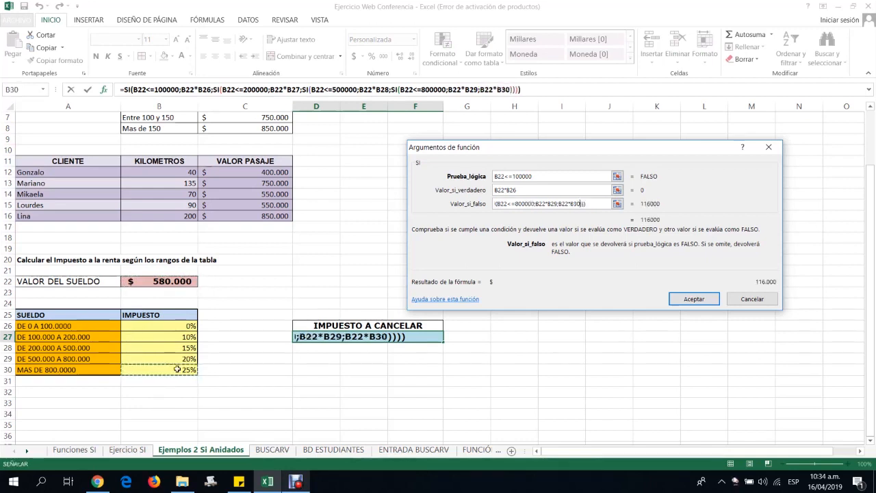
left_click(694, 299)
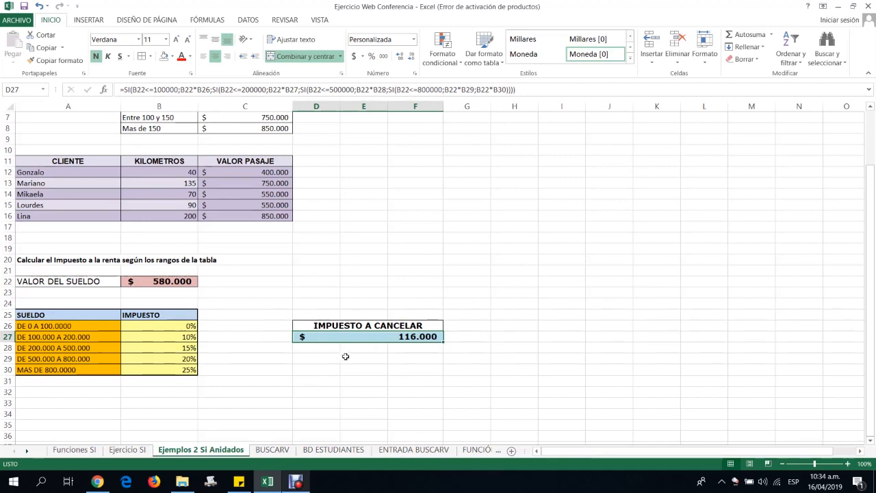
- Check the tax by calculating the salary times the fourth range's rate, =B22*B29, in C29, and clear that cell
left_click(275, 360)
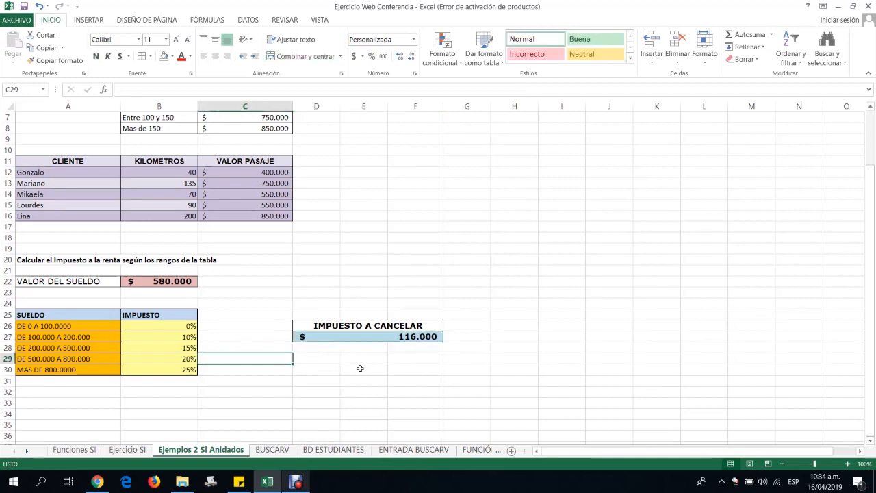
type("=")
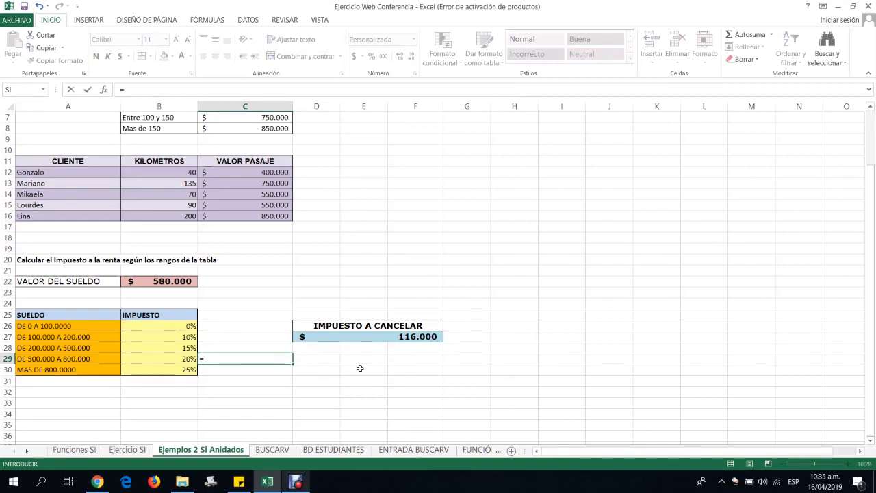
key("Up")
key("Up")
key("Up")
key("Up")
key("Up")
key("Up")
key("Up")
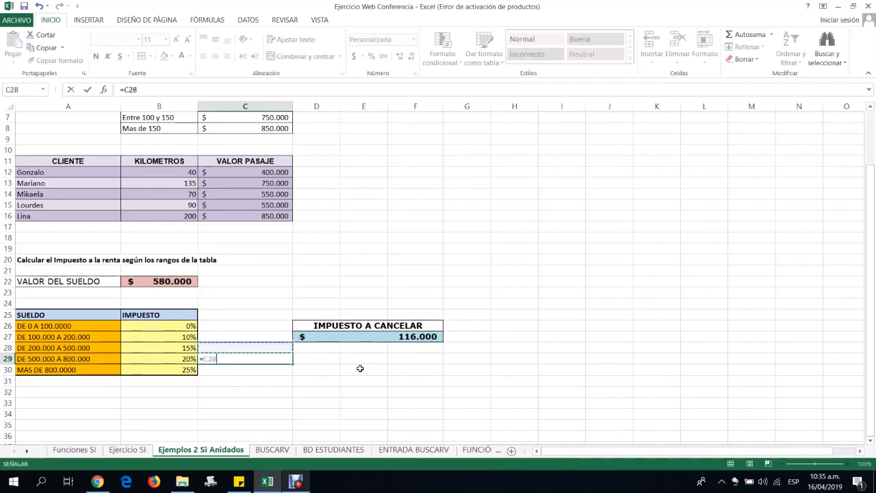
key("Left")
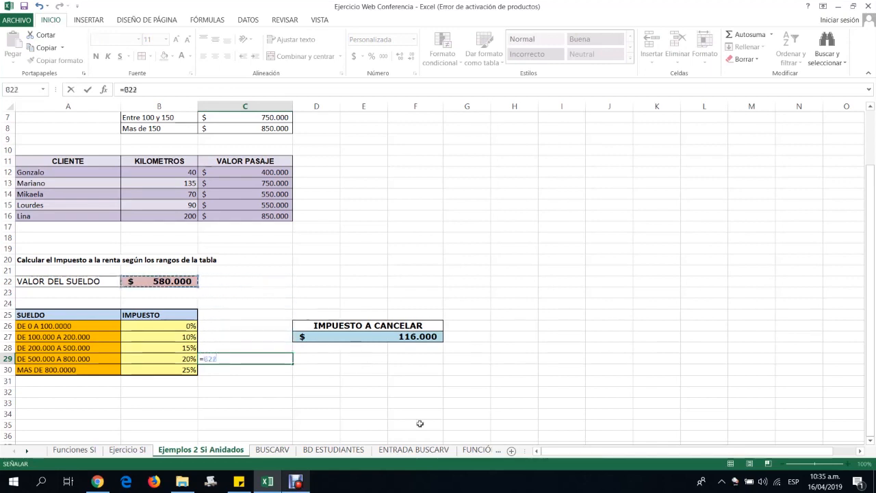
type("*")
key("Left")
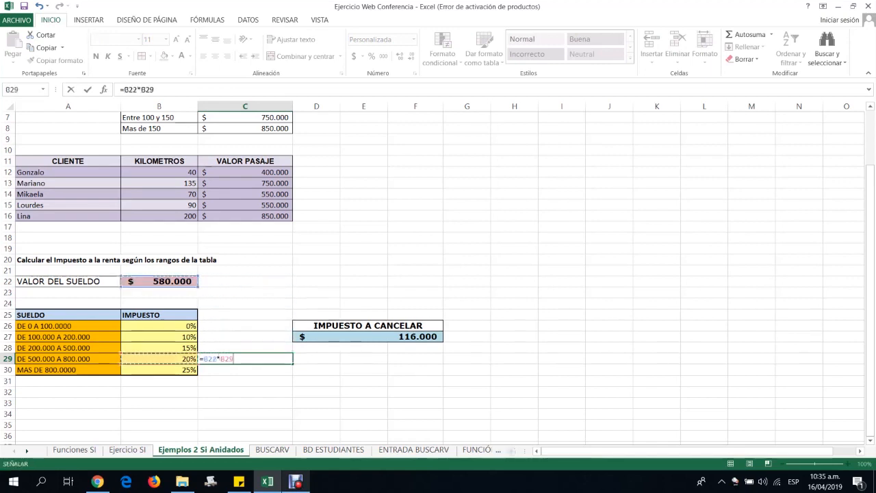
key("Return")
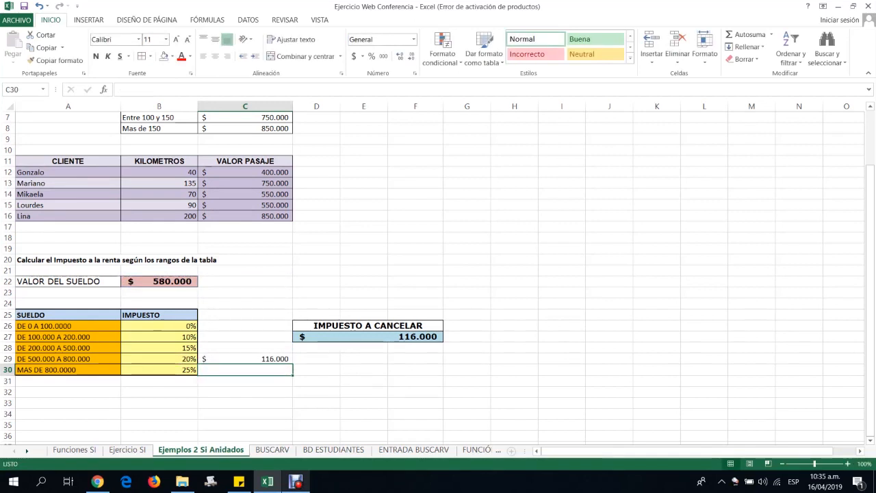
key("Up")
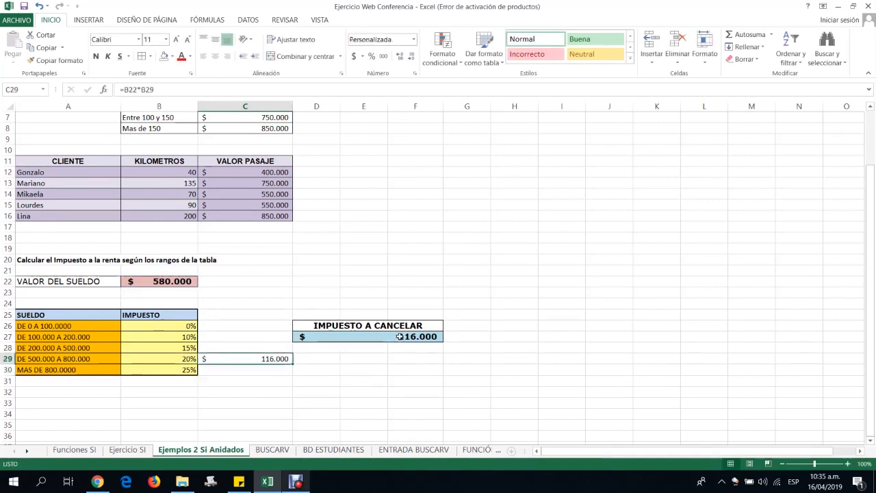
key("Delete")
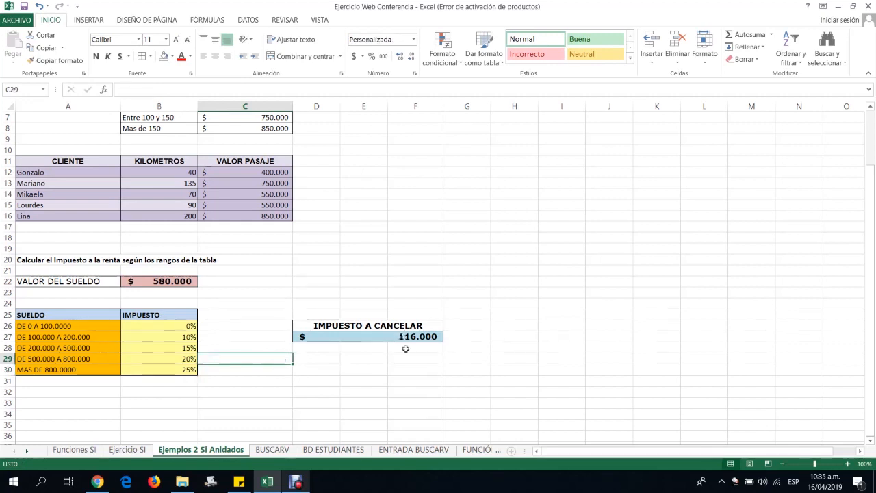
- Review the nested SI formula in D27 against the tax rates in B26:B30, leaving the formula as it is
left_click(414, 338)
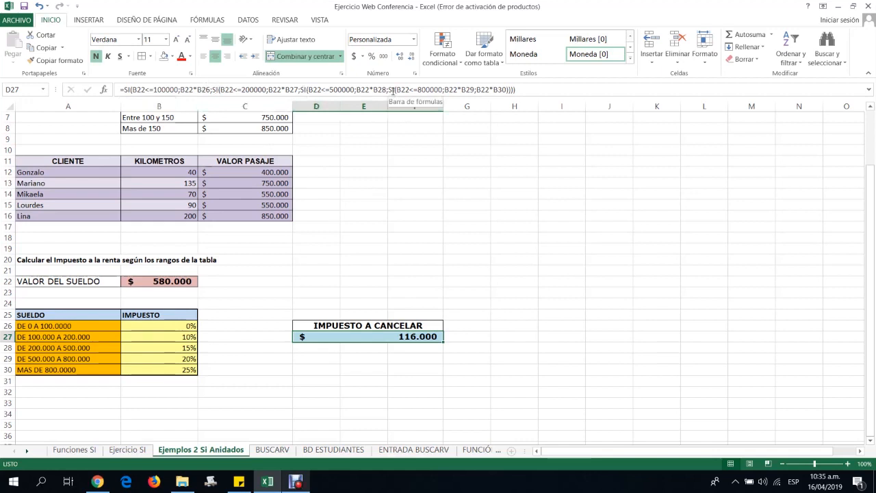
left_click(262, 280)
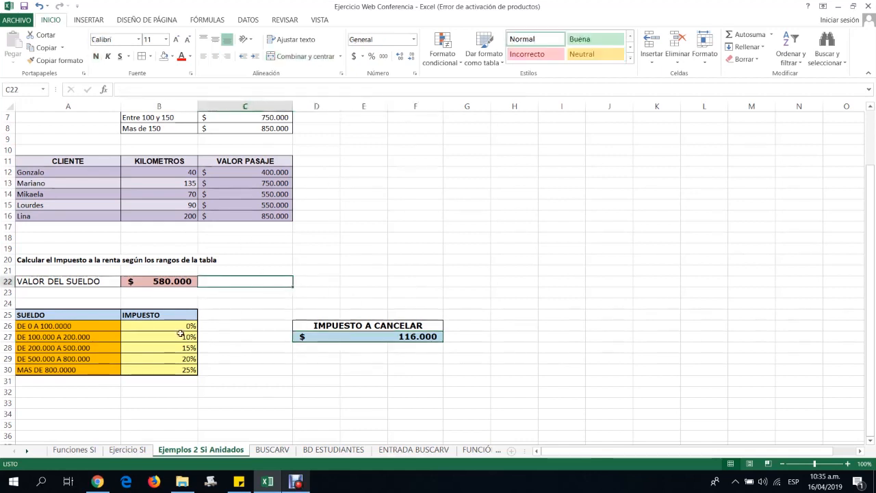
left_click_drag(180, 326, 182, 368)
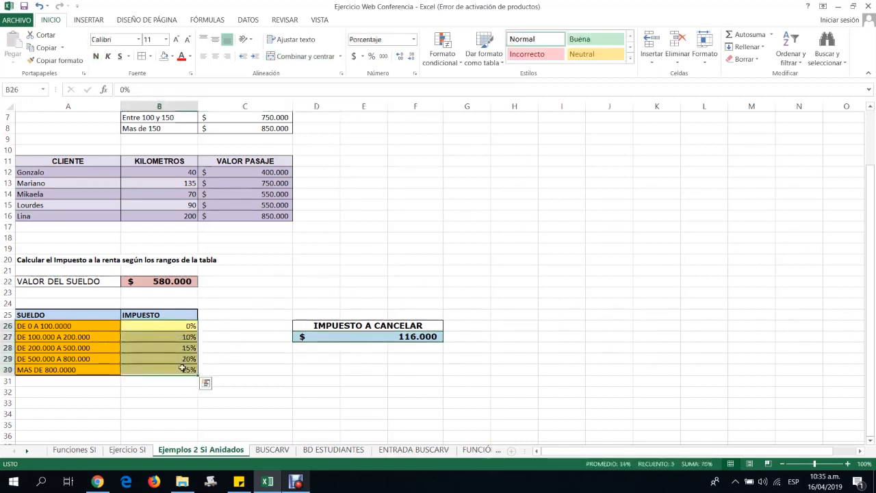
left_click(349, 337)
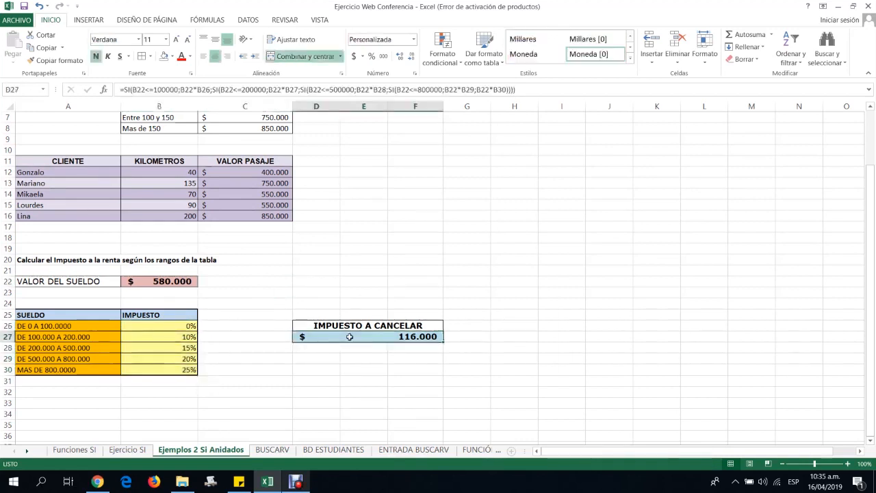
left_click(180, 90)
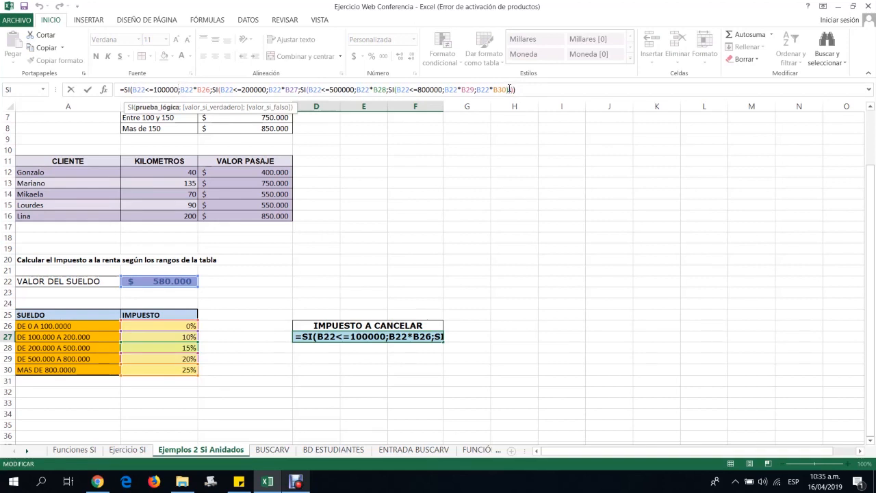
key("Return")
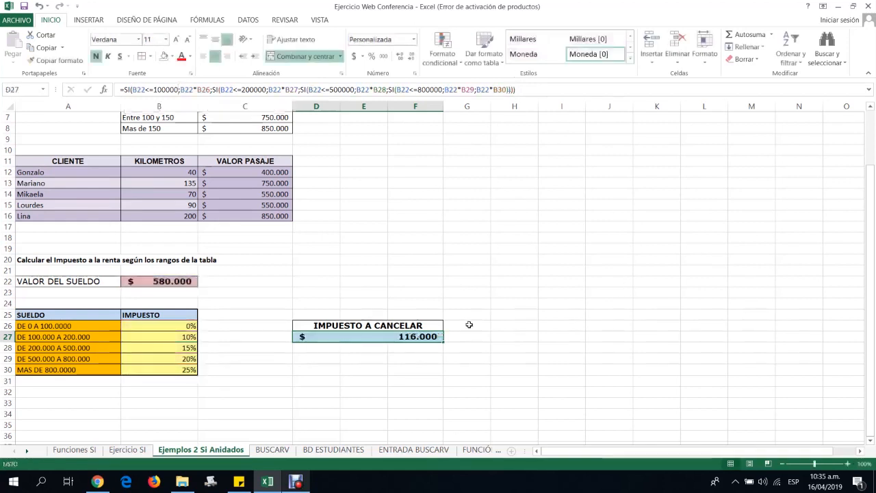